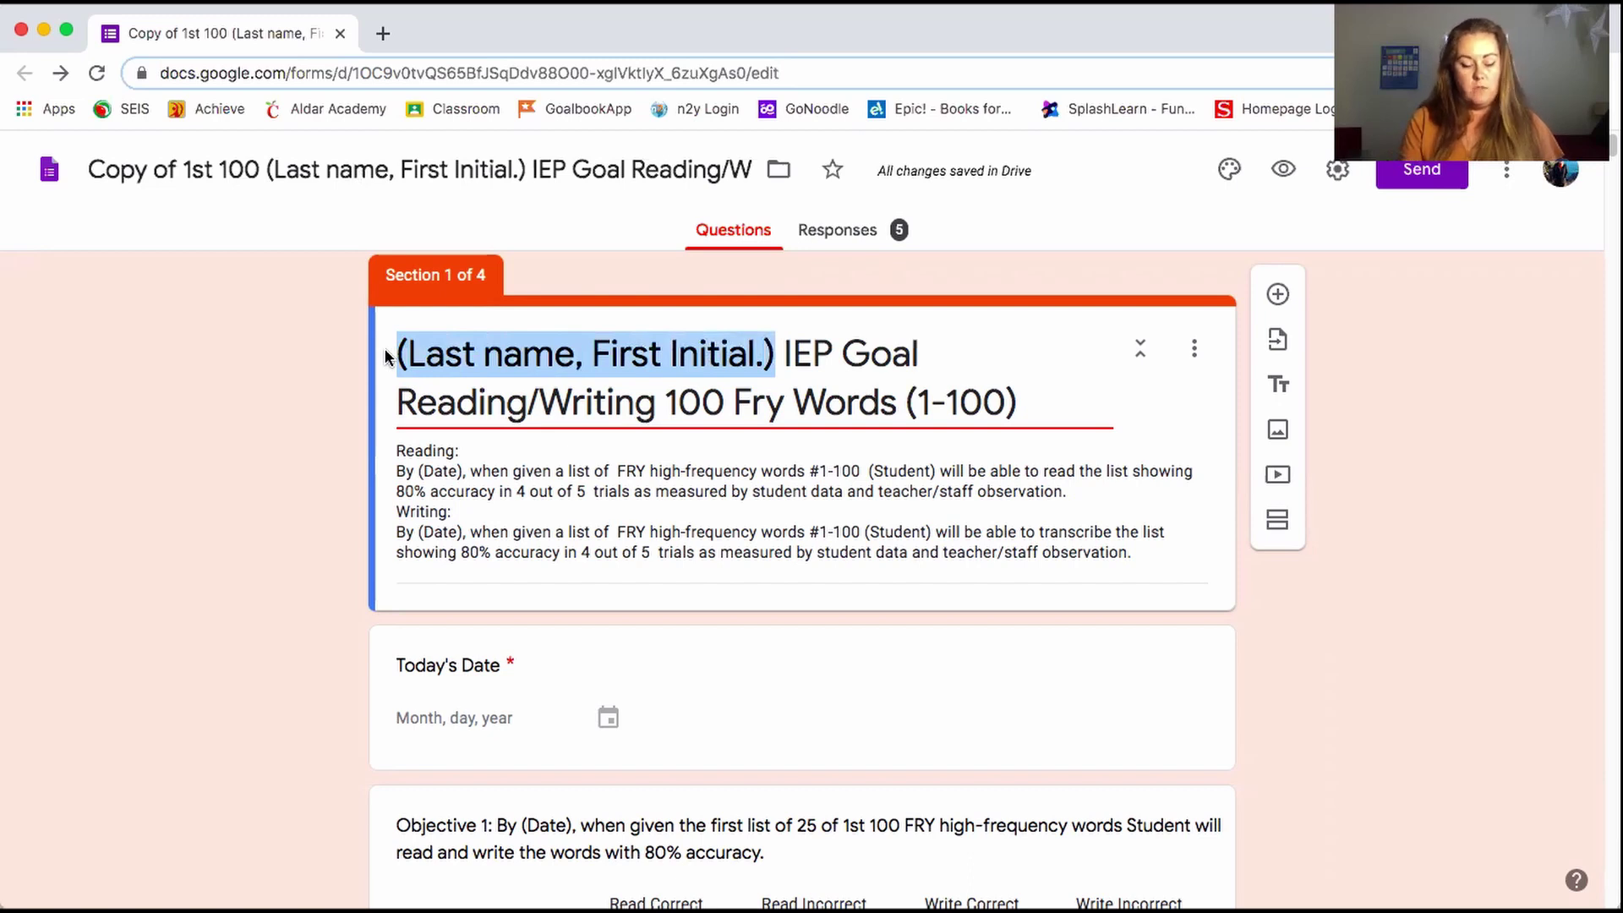
Replace the name placeholder in the section 1 title with the student's last name and first initial
text(Smitn)
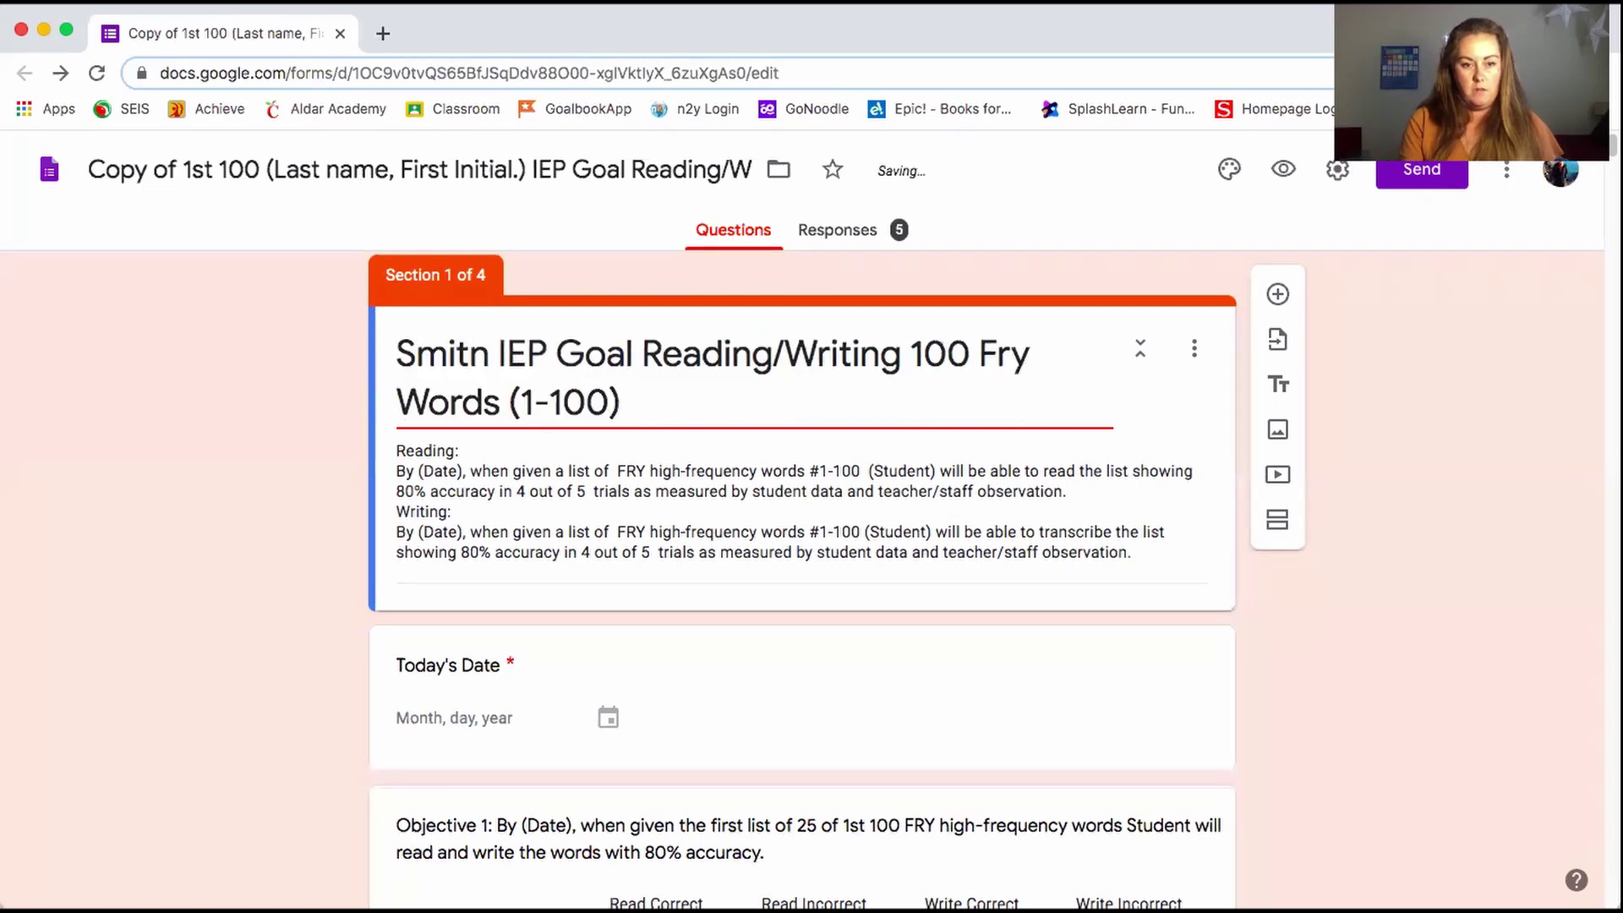
key(BackSpace)
text(h, J.)
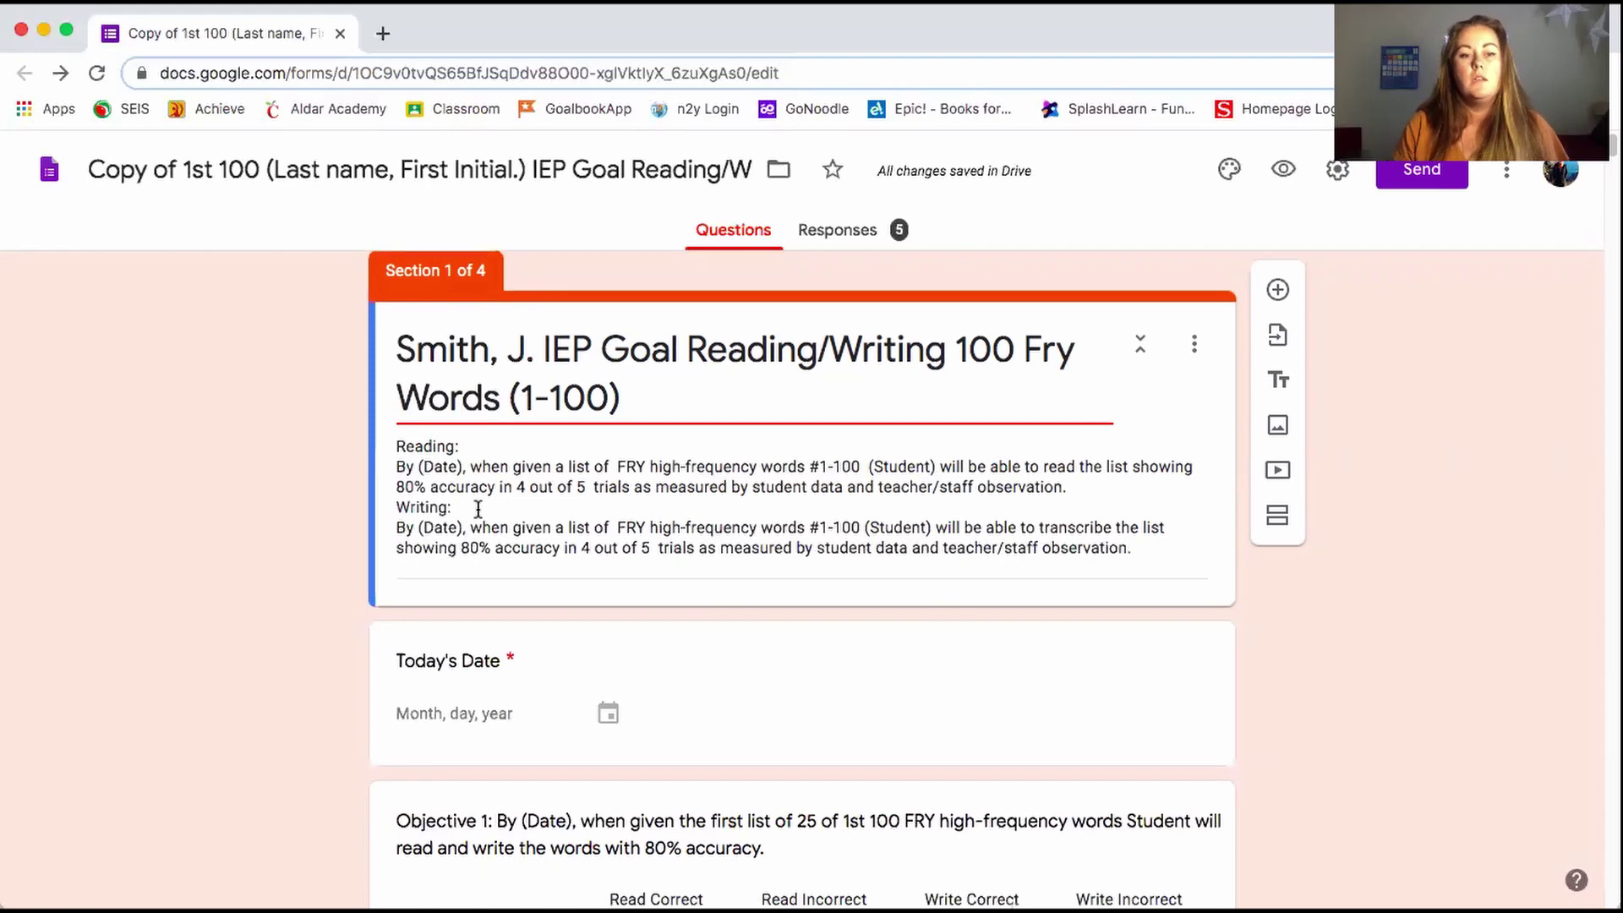
Locate the date and student placeholders in the reading goal of the section 1 description
scroll(516, 507, down, 1)
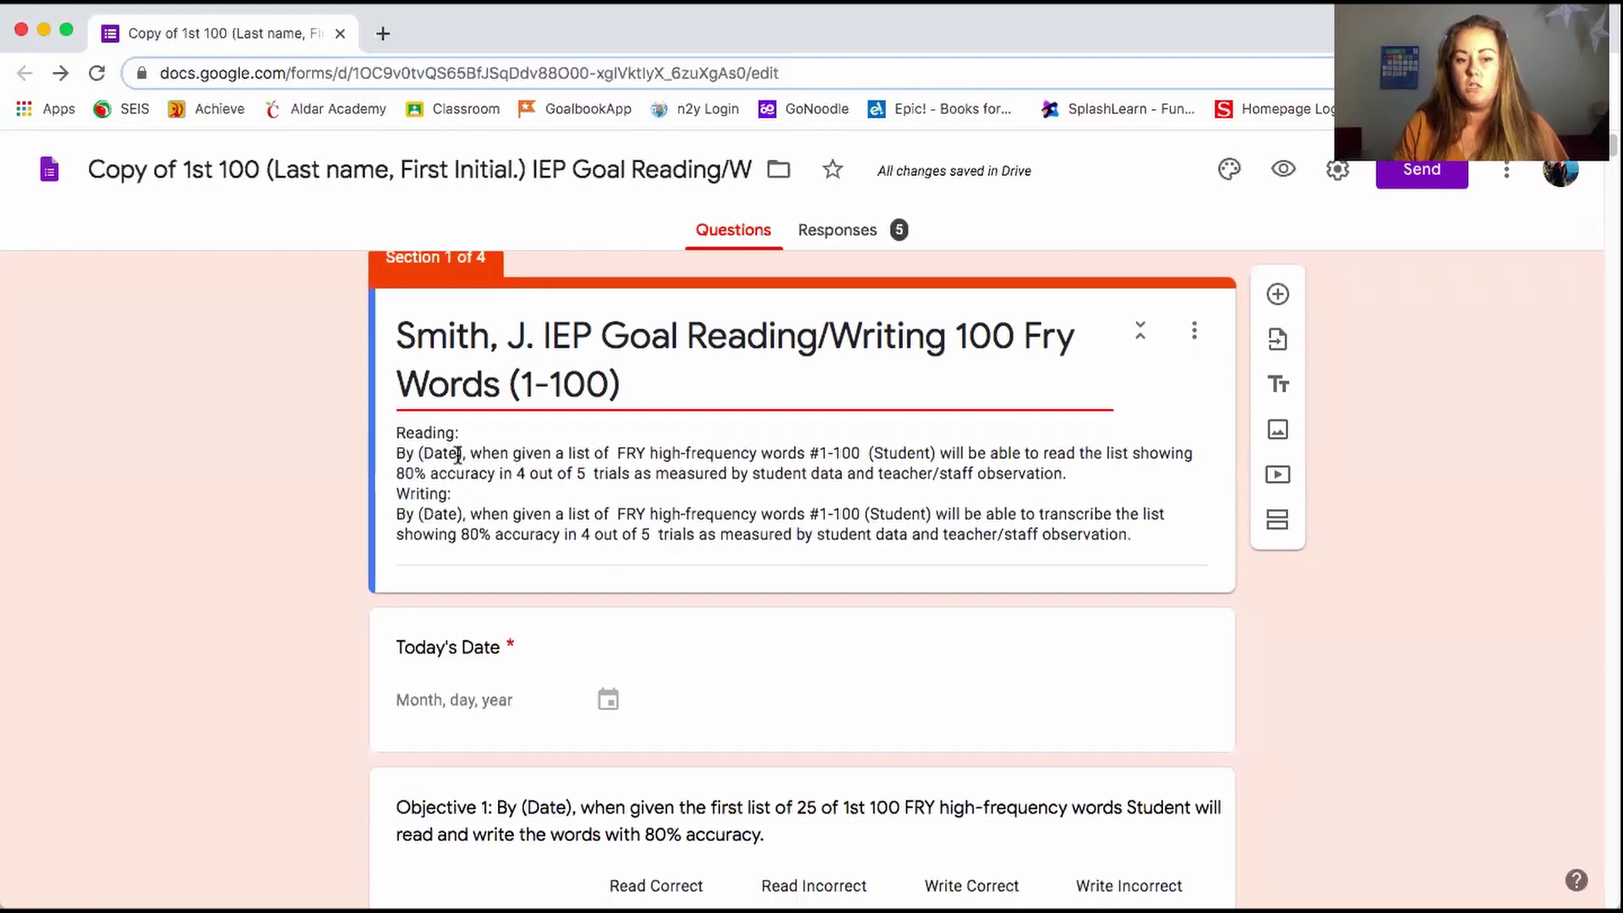
triple_click(454, 452)
click(457, 455)
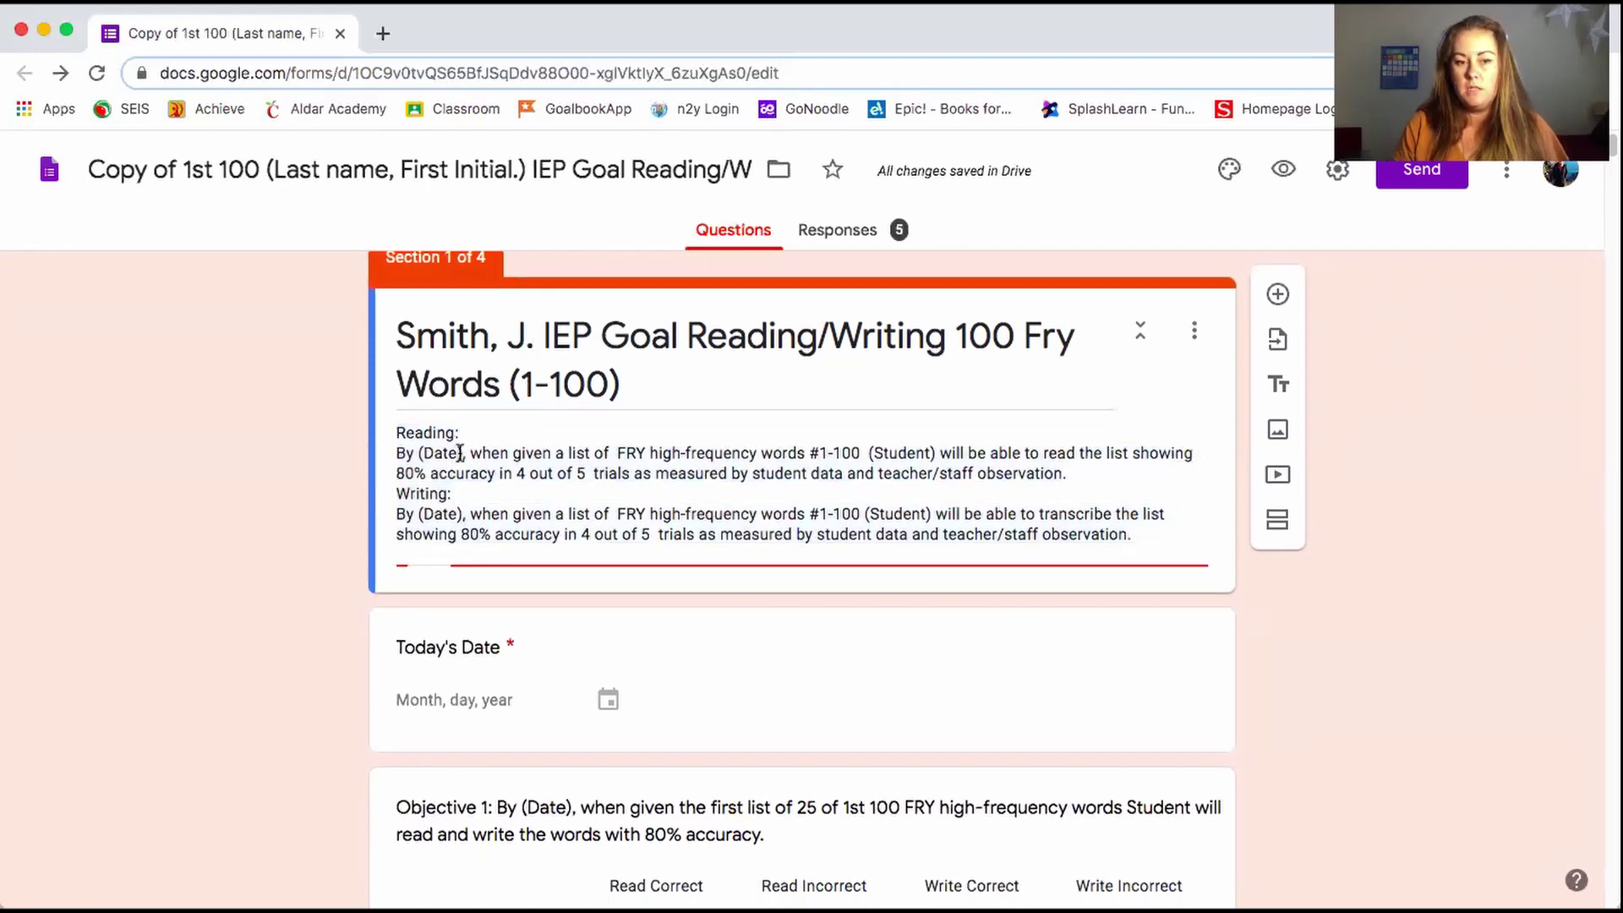
drag(459, 455, 426, 456)
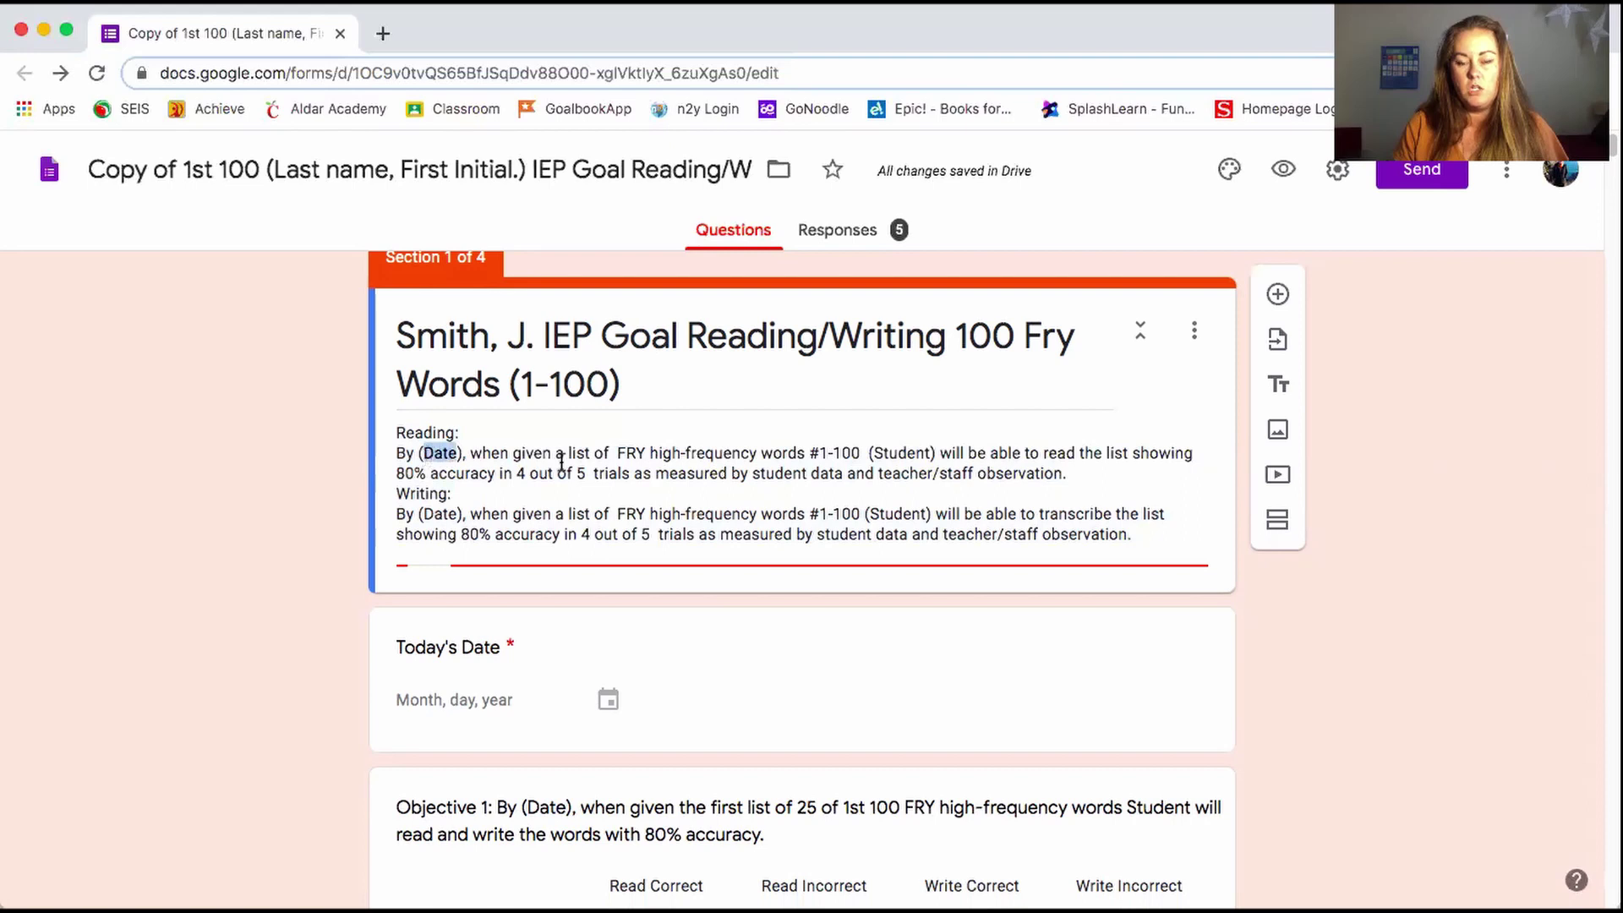
drag(867, 453, 931, 451)
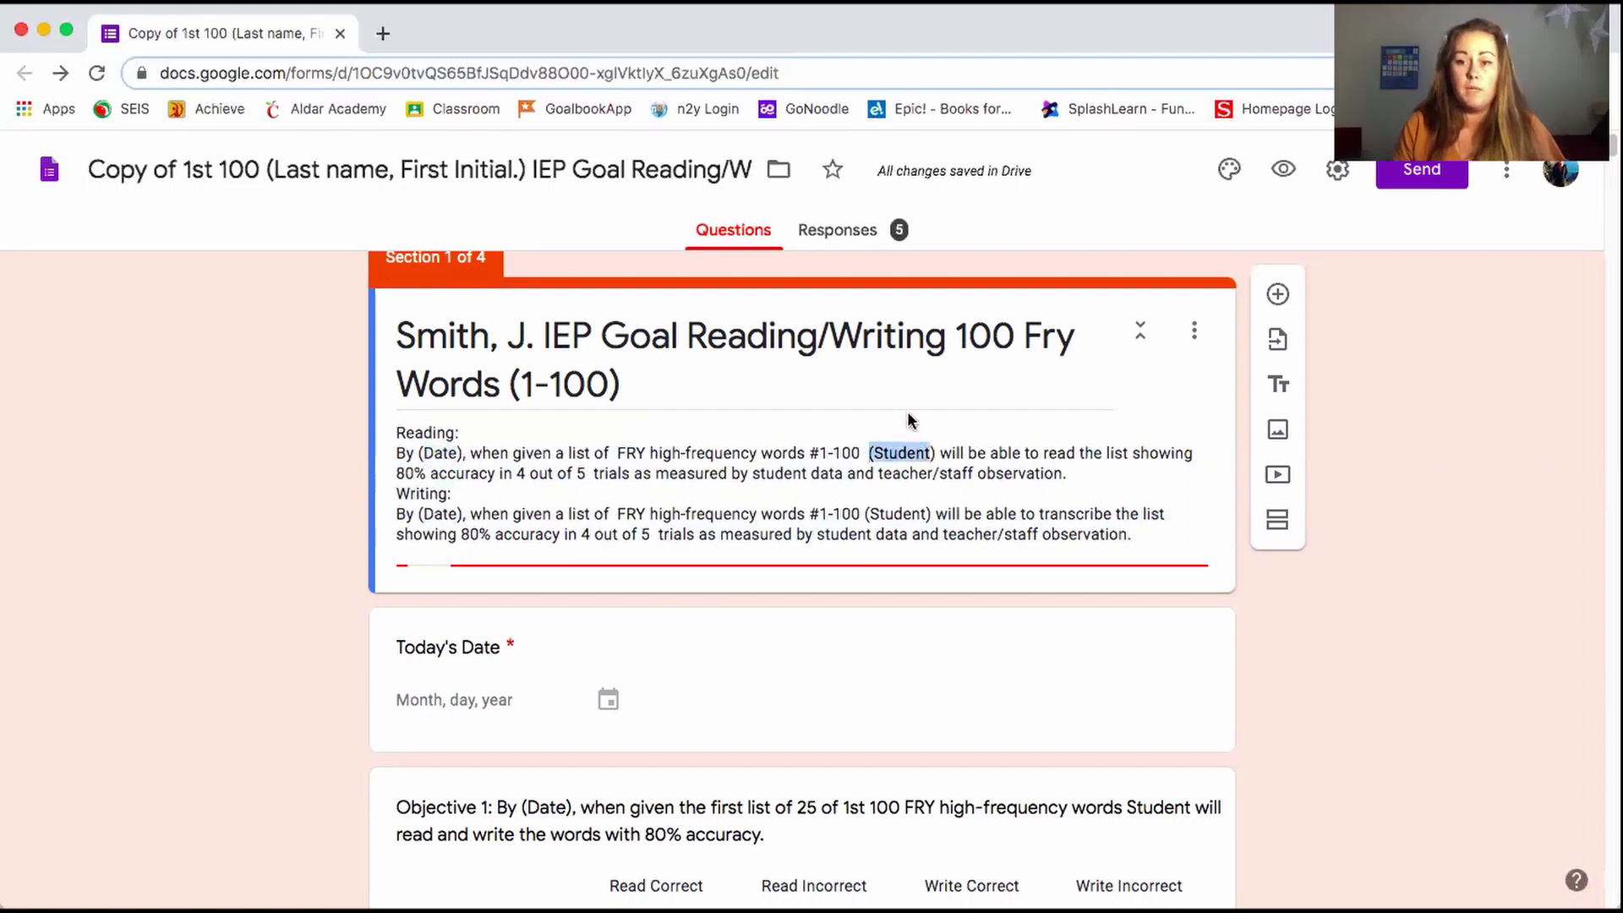
click(1203, 332)
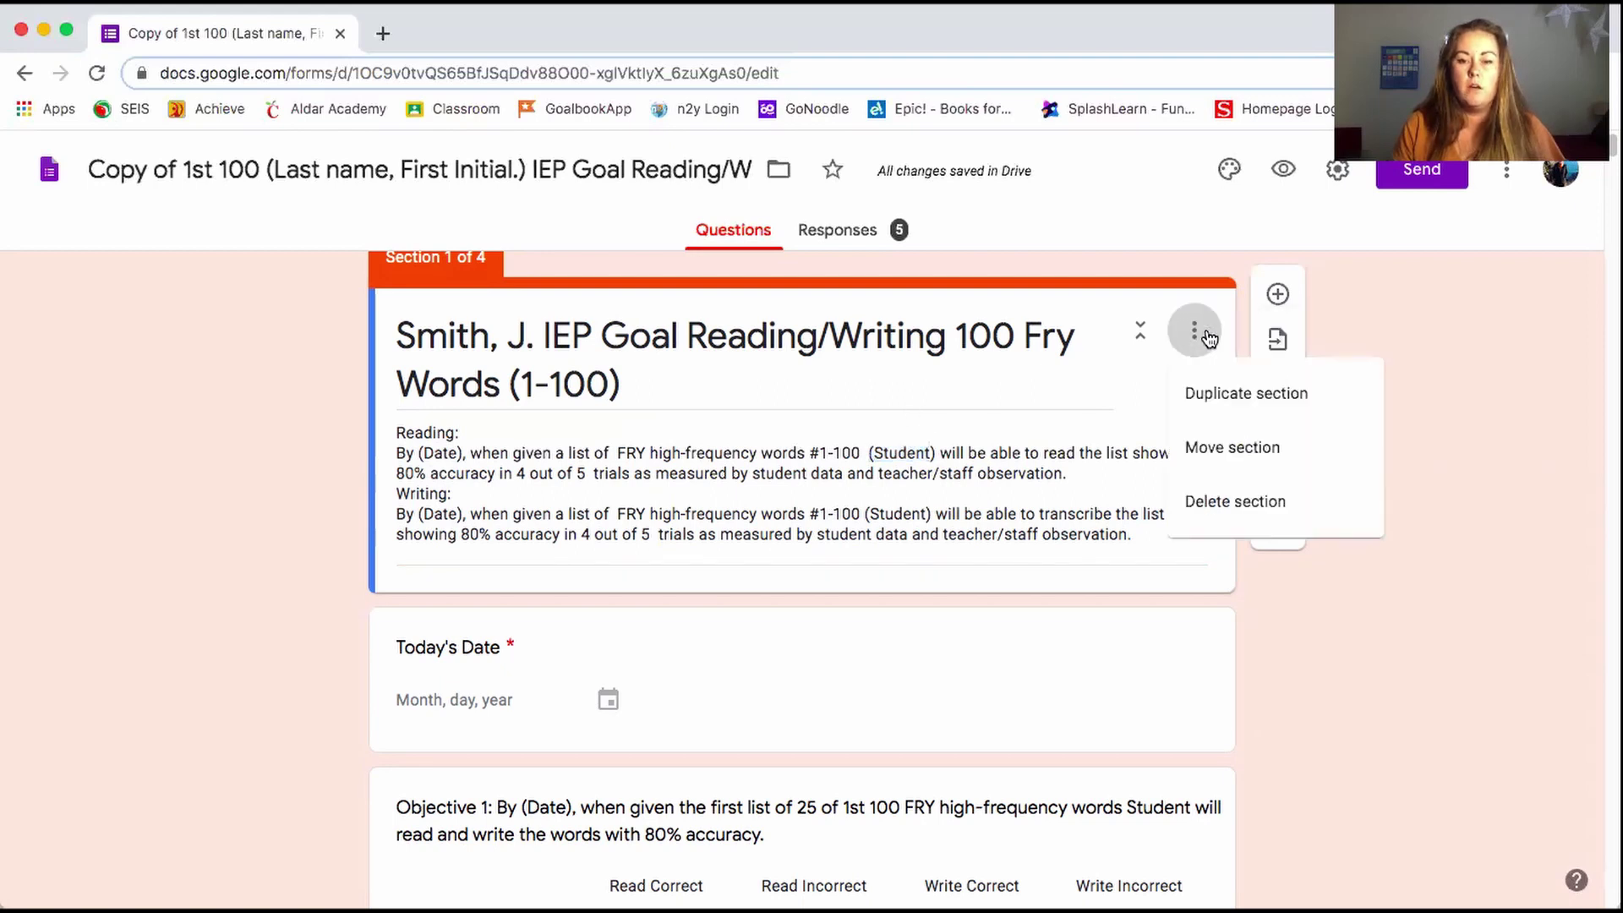
Review the answer types available for the Today's Date question and keep Date
click(1046, 627)
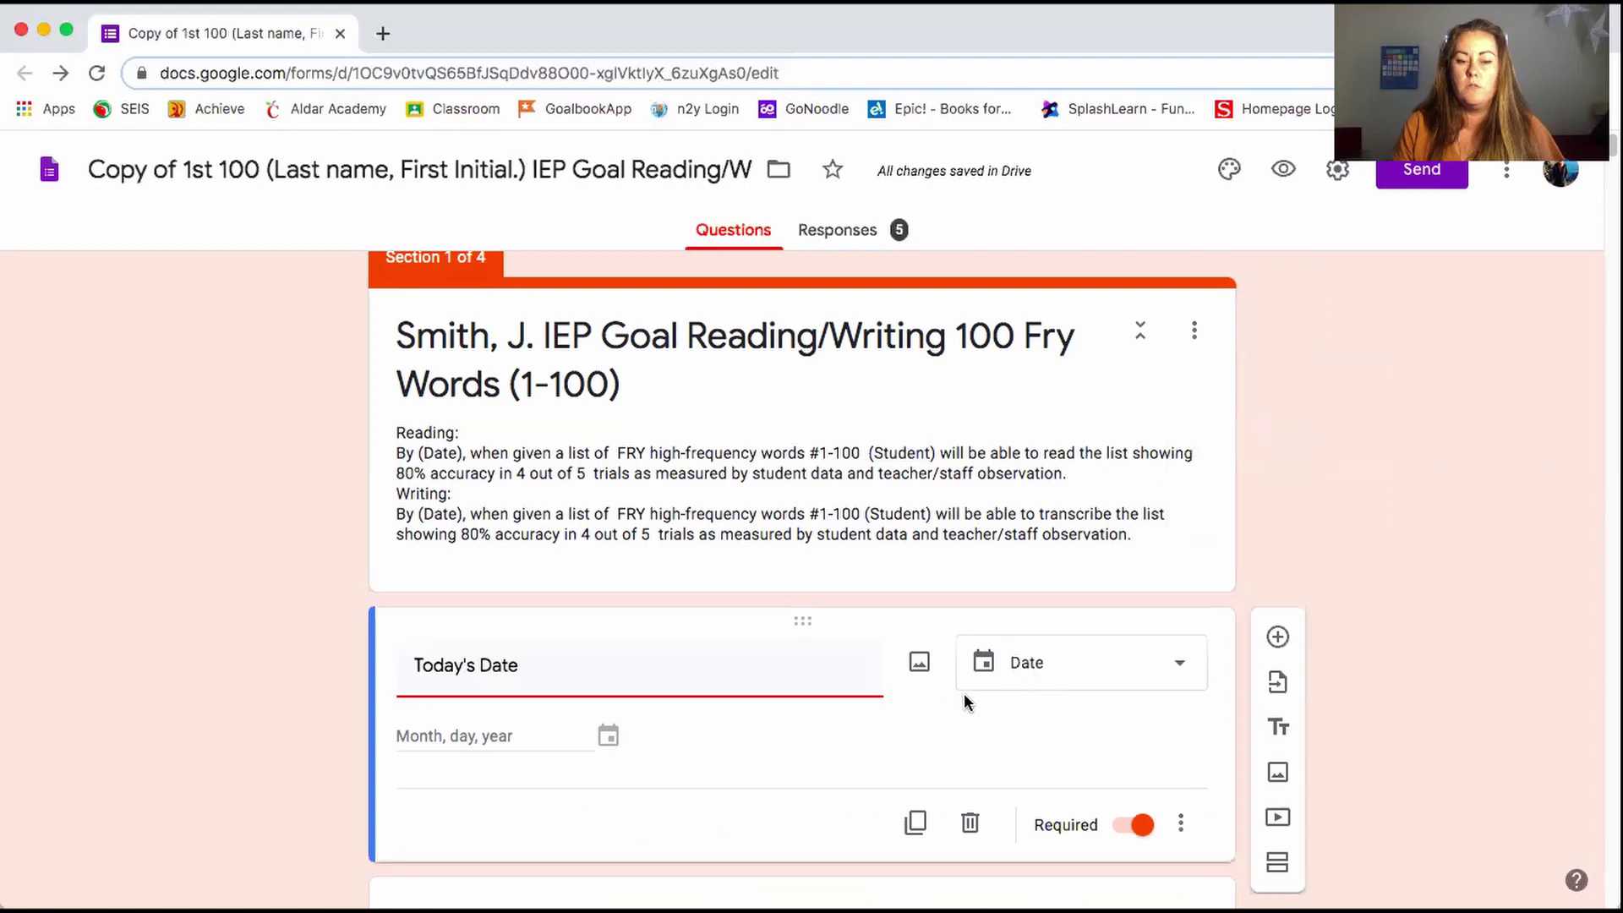
click(1178, 673)
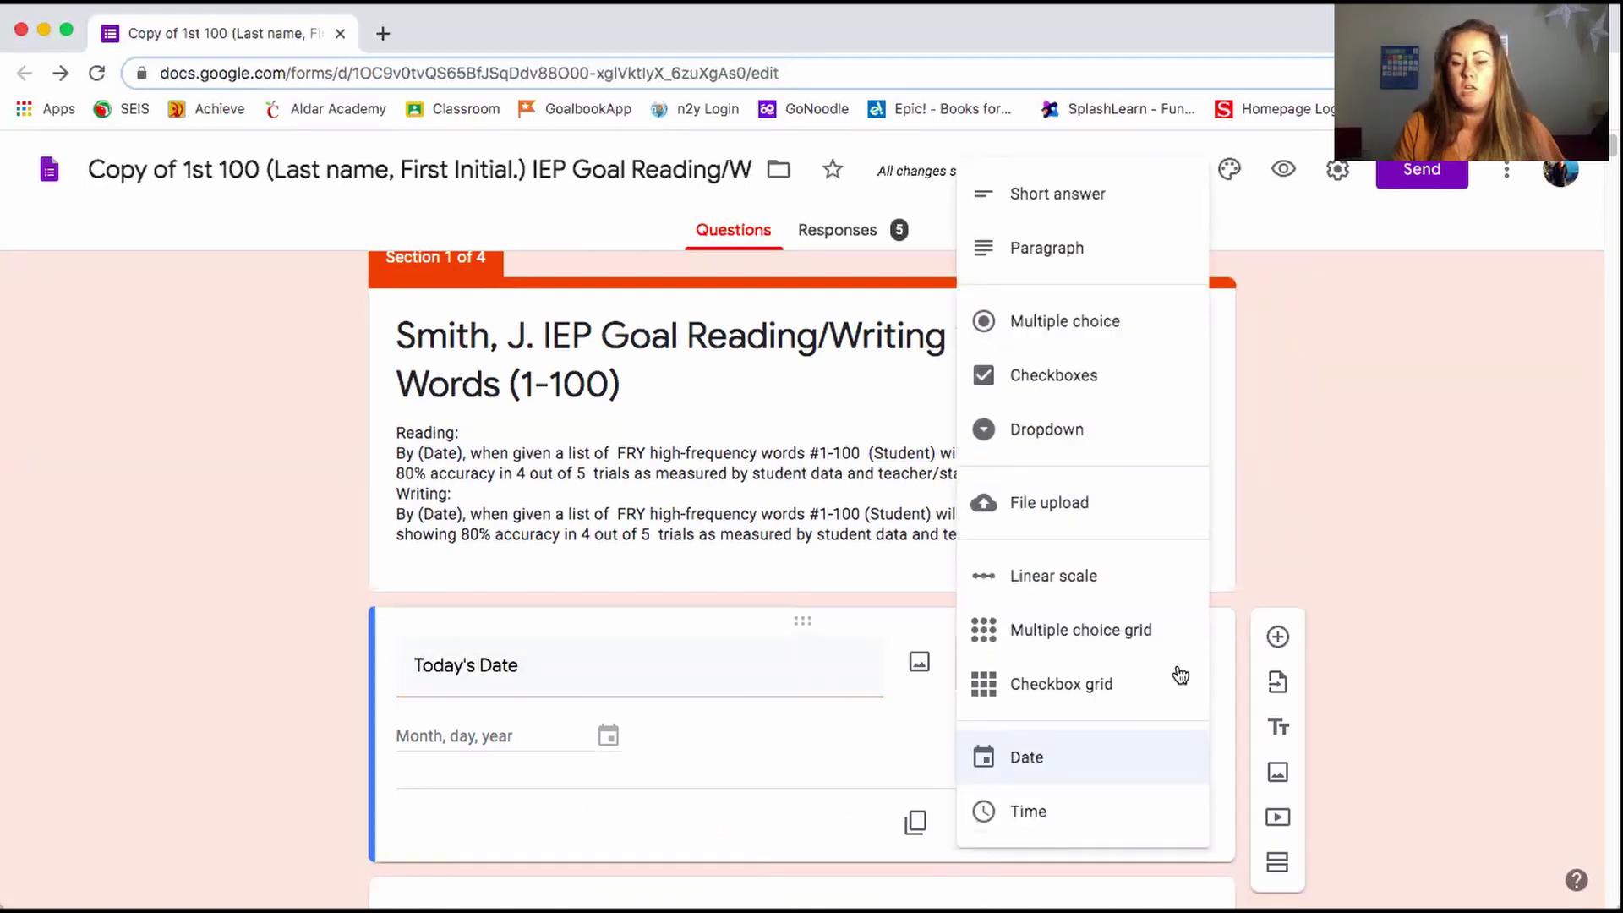
click(1074, 764)
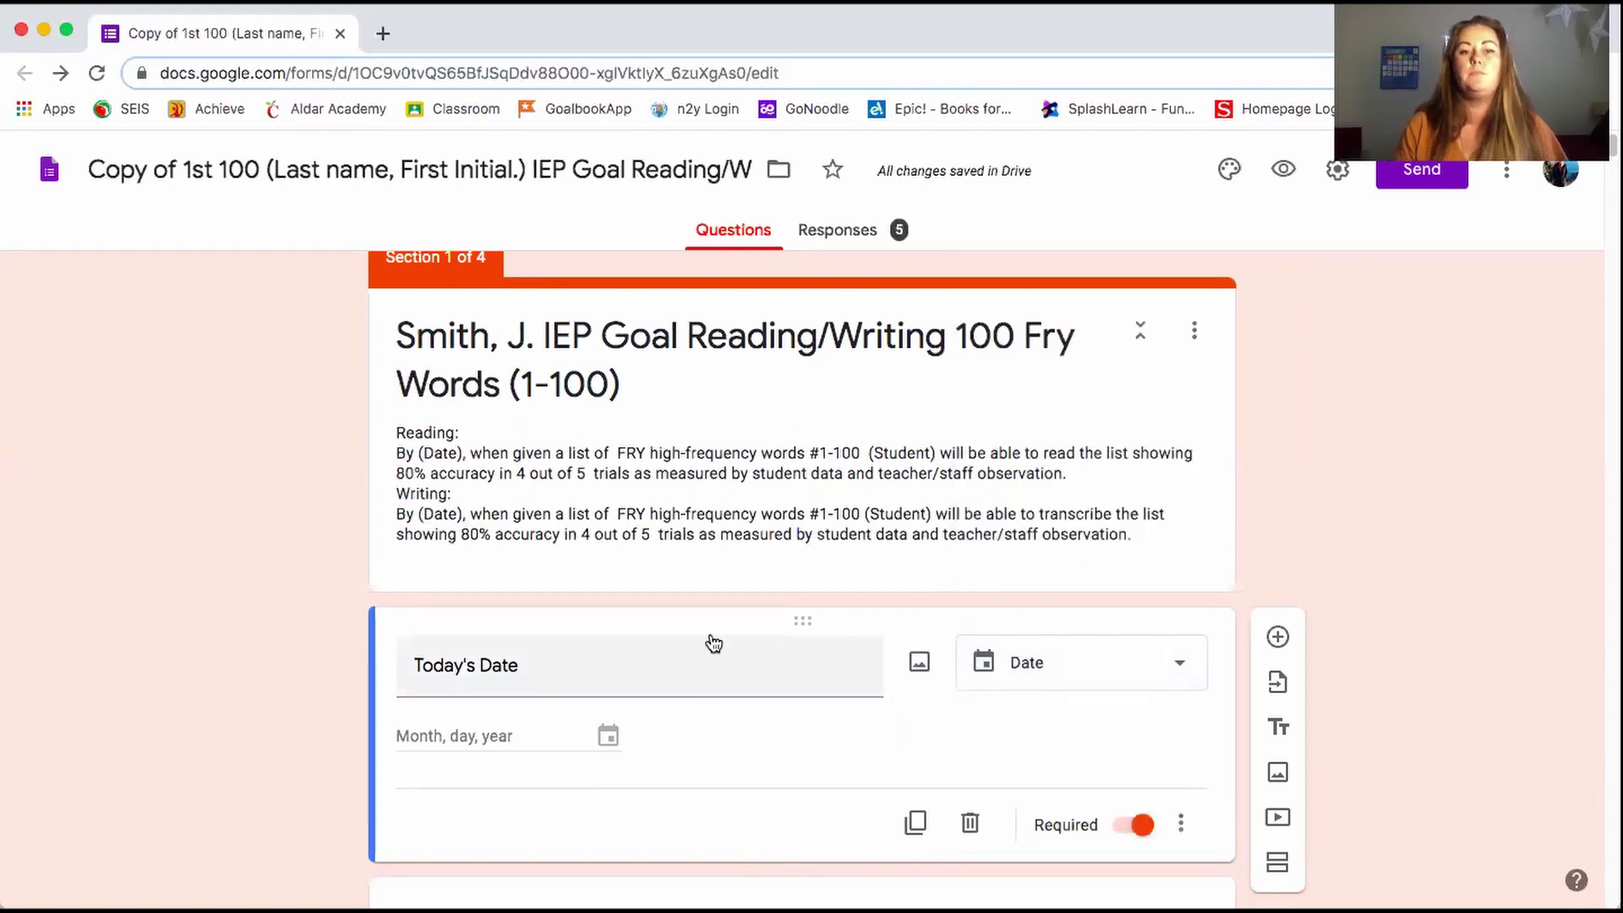
Replace the name placeholder in the form's file name with the student's last name and first initial
triple_click(638, 337)
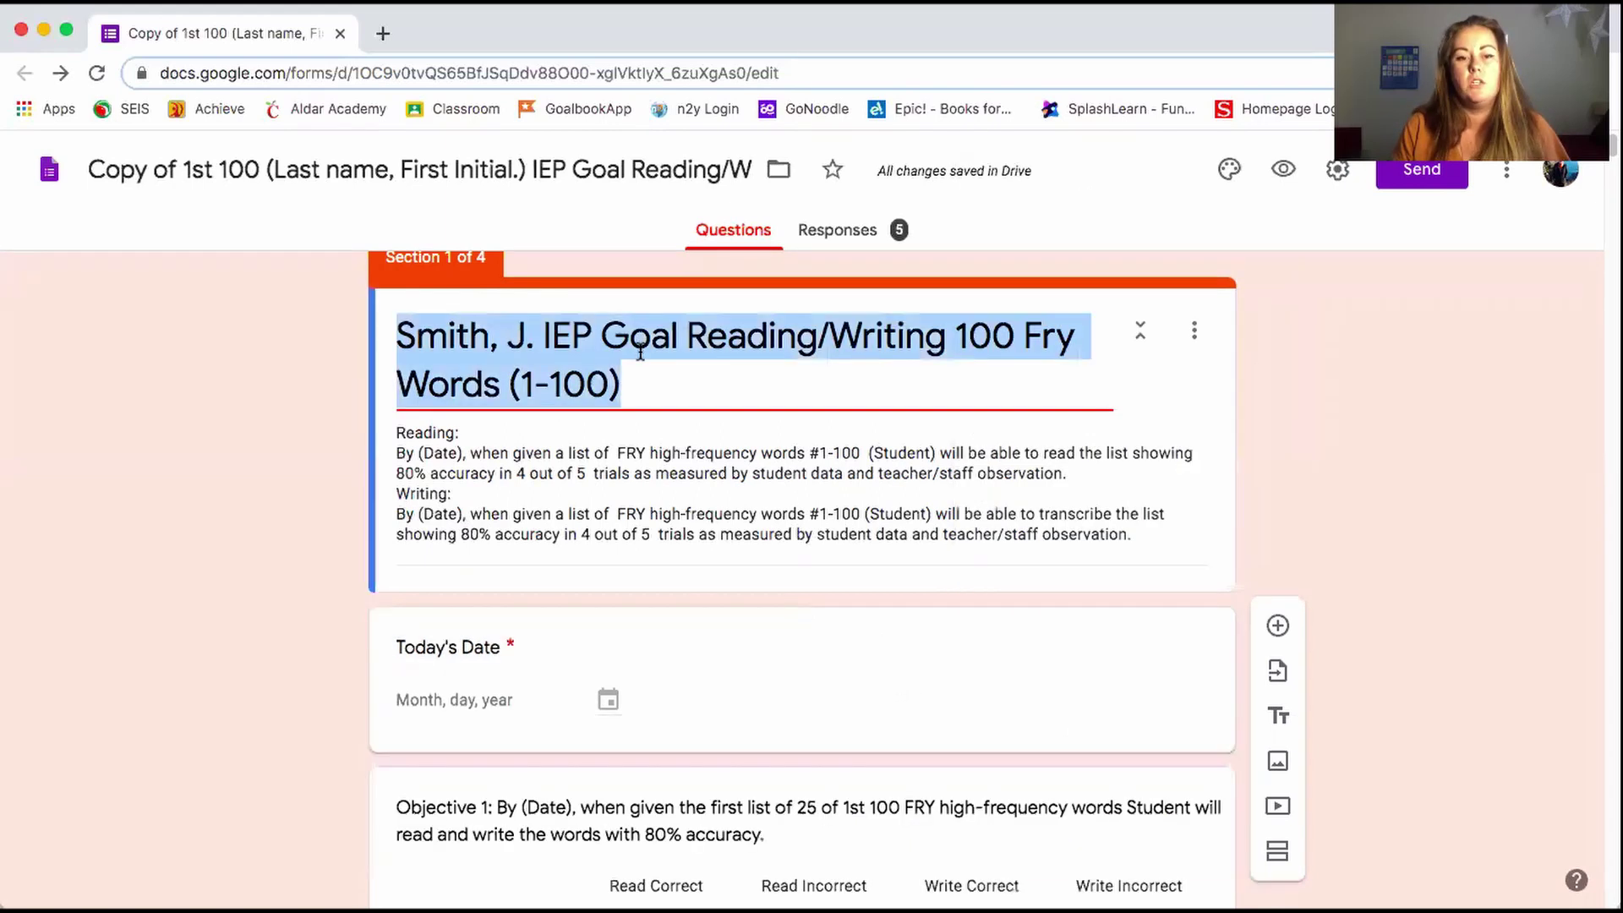
click(475, 170)
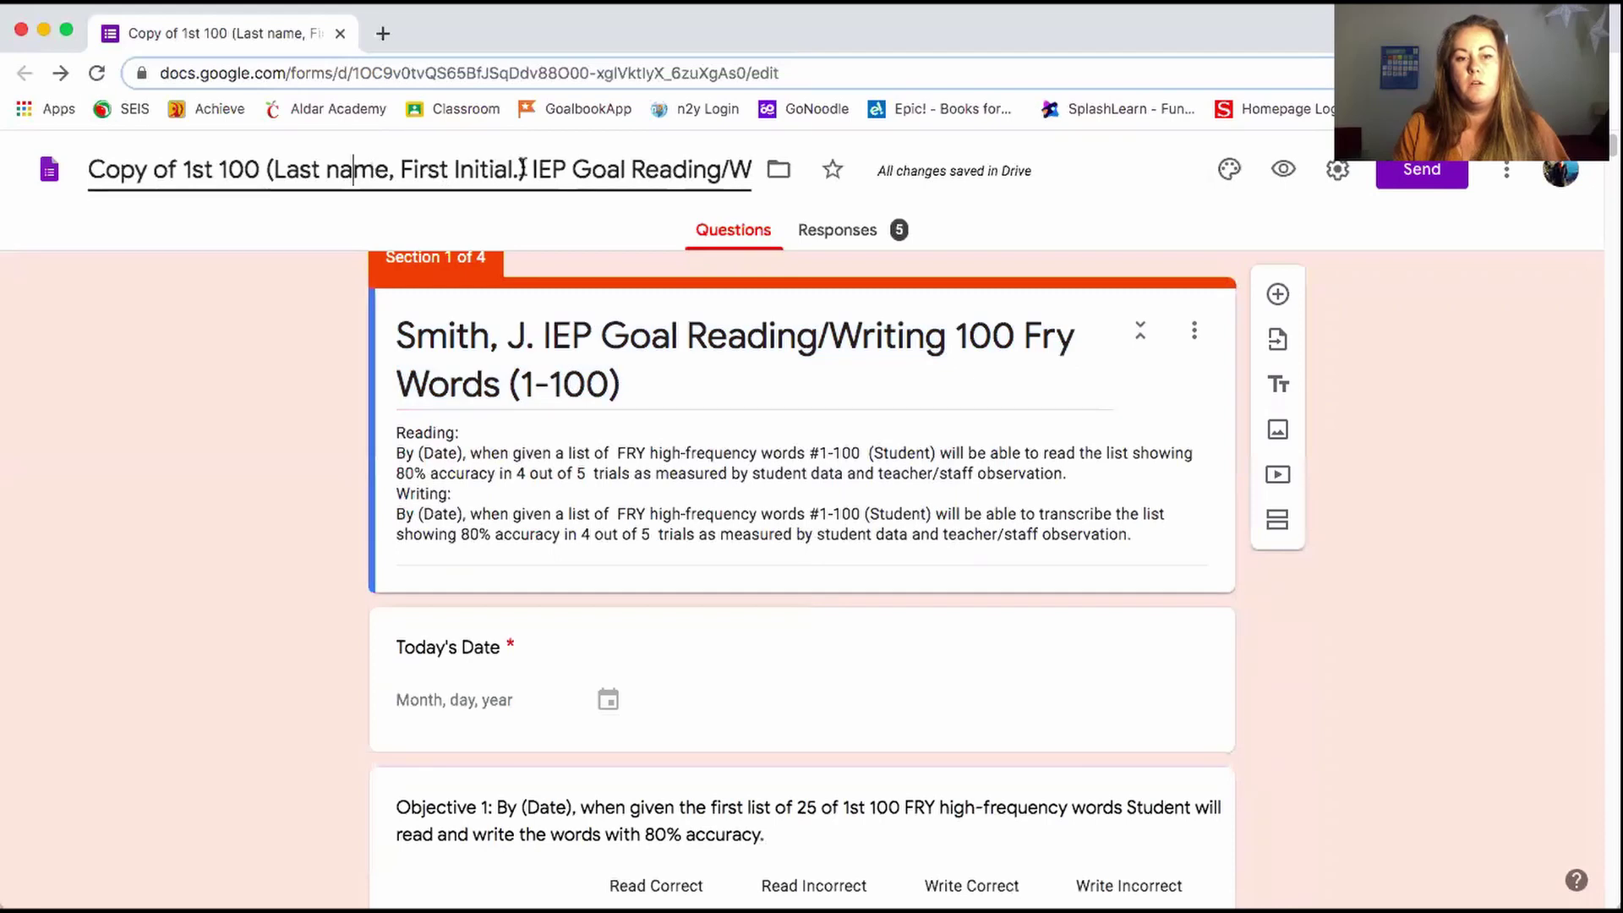
drag(523, 169, 266, 161)
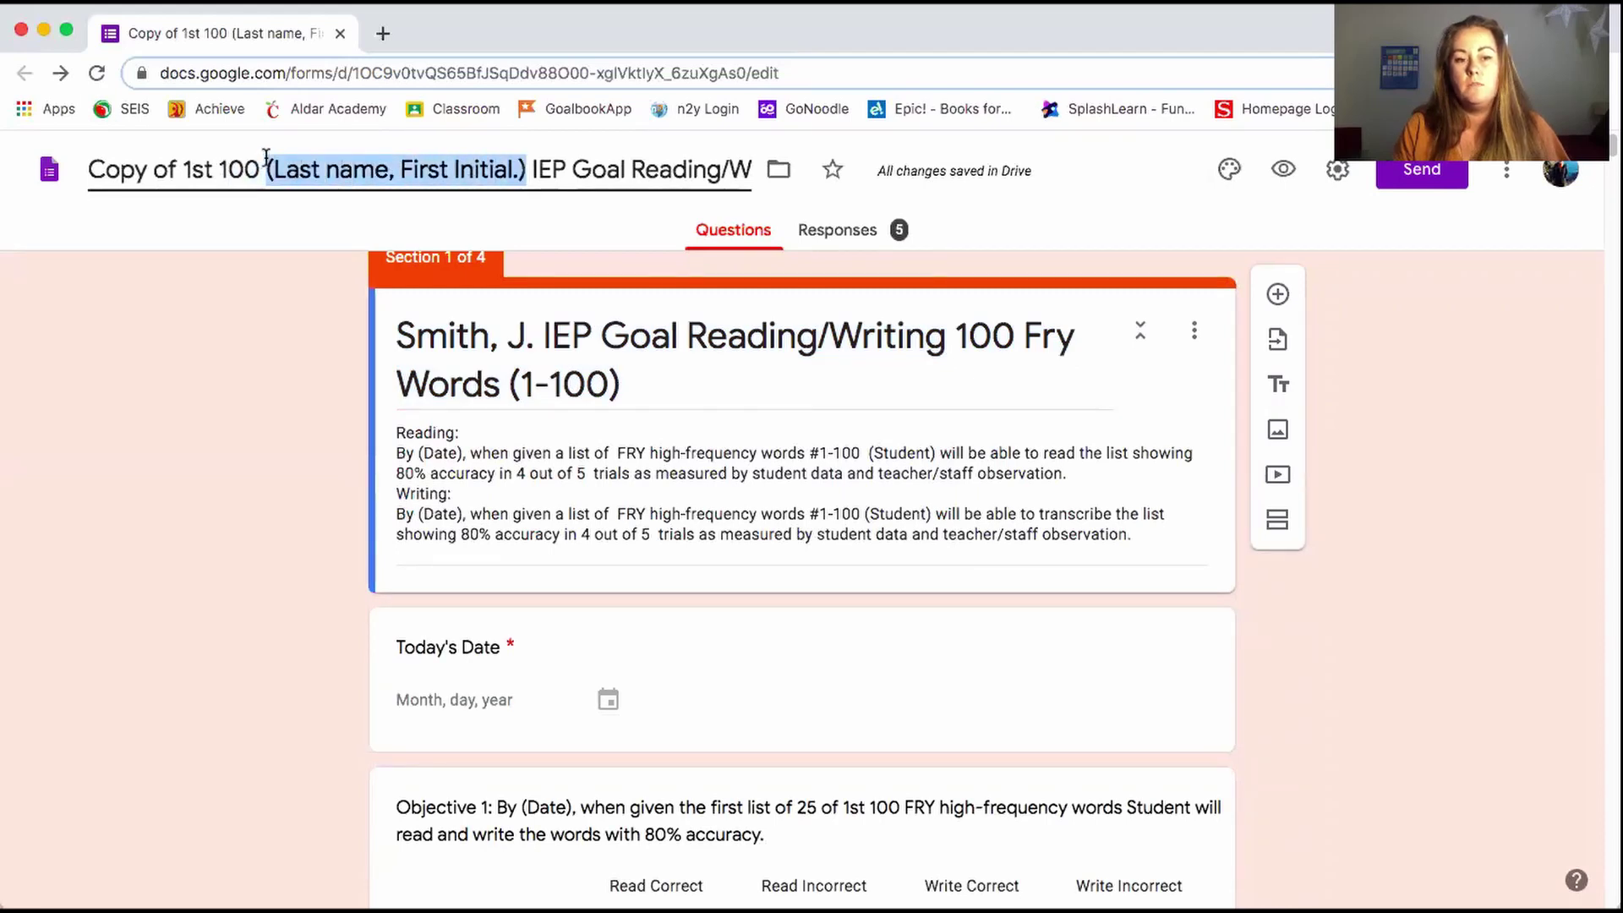
text(Smith, )
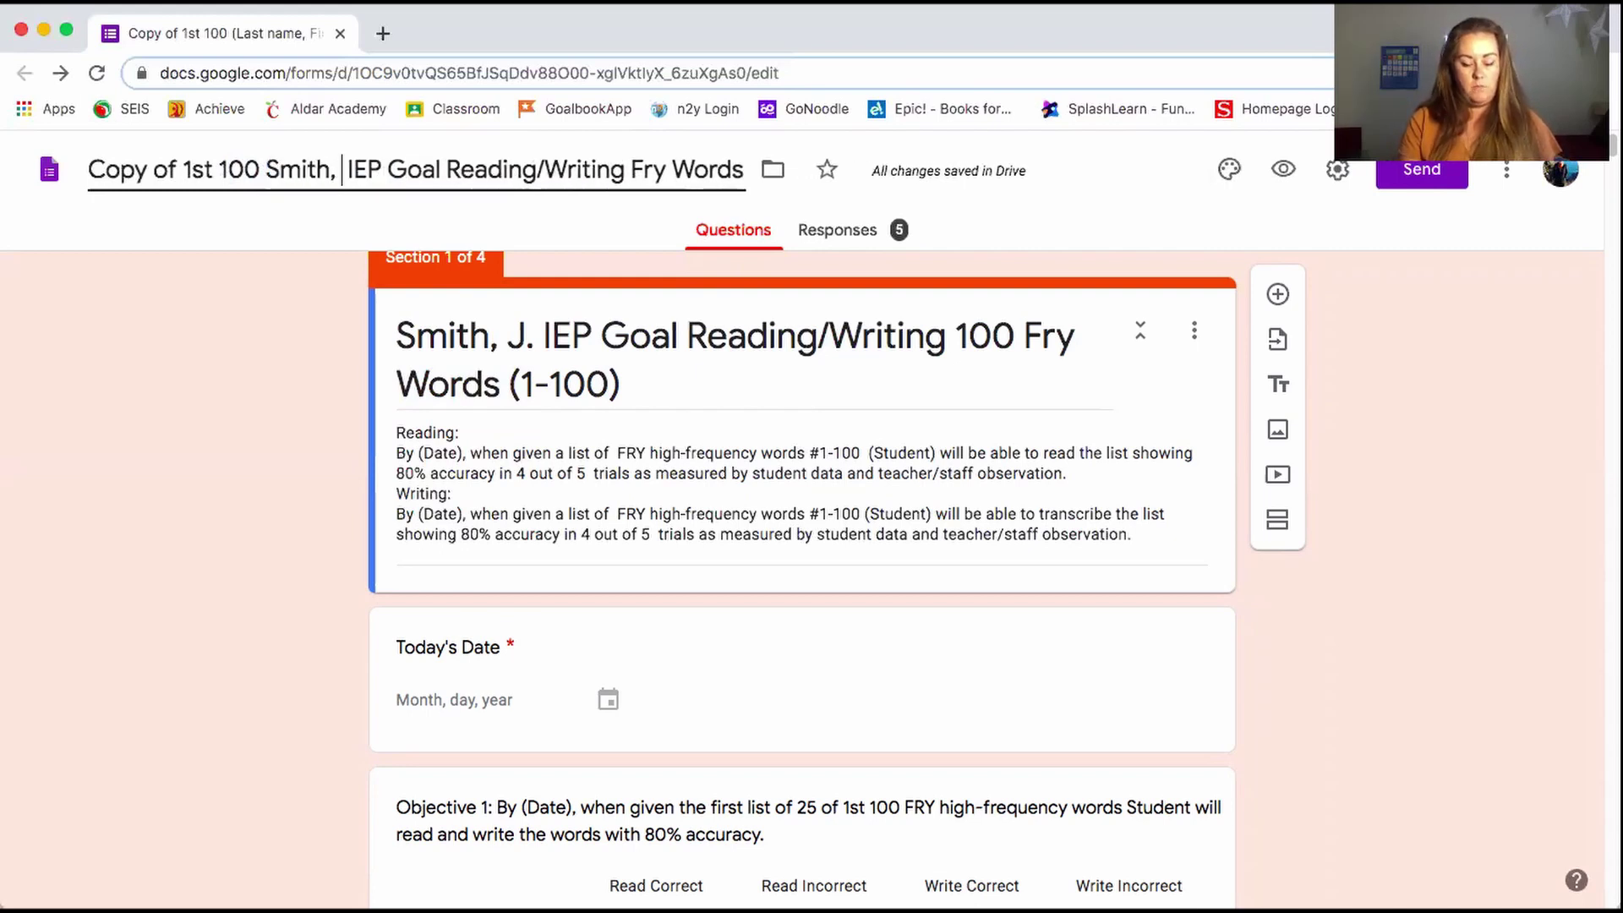
text(J.)
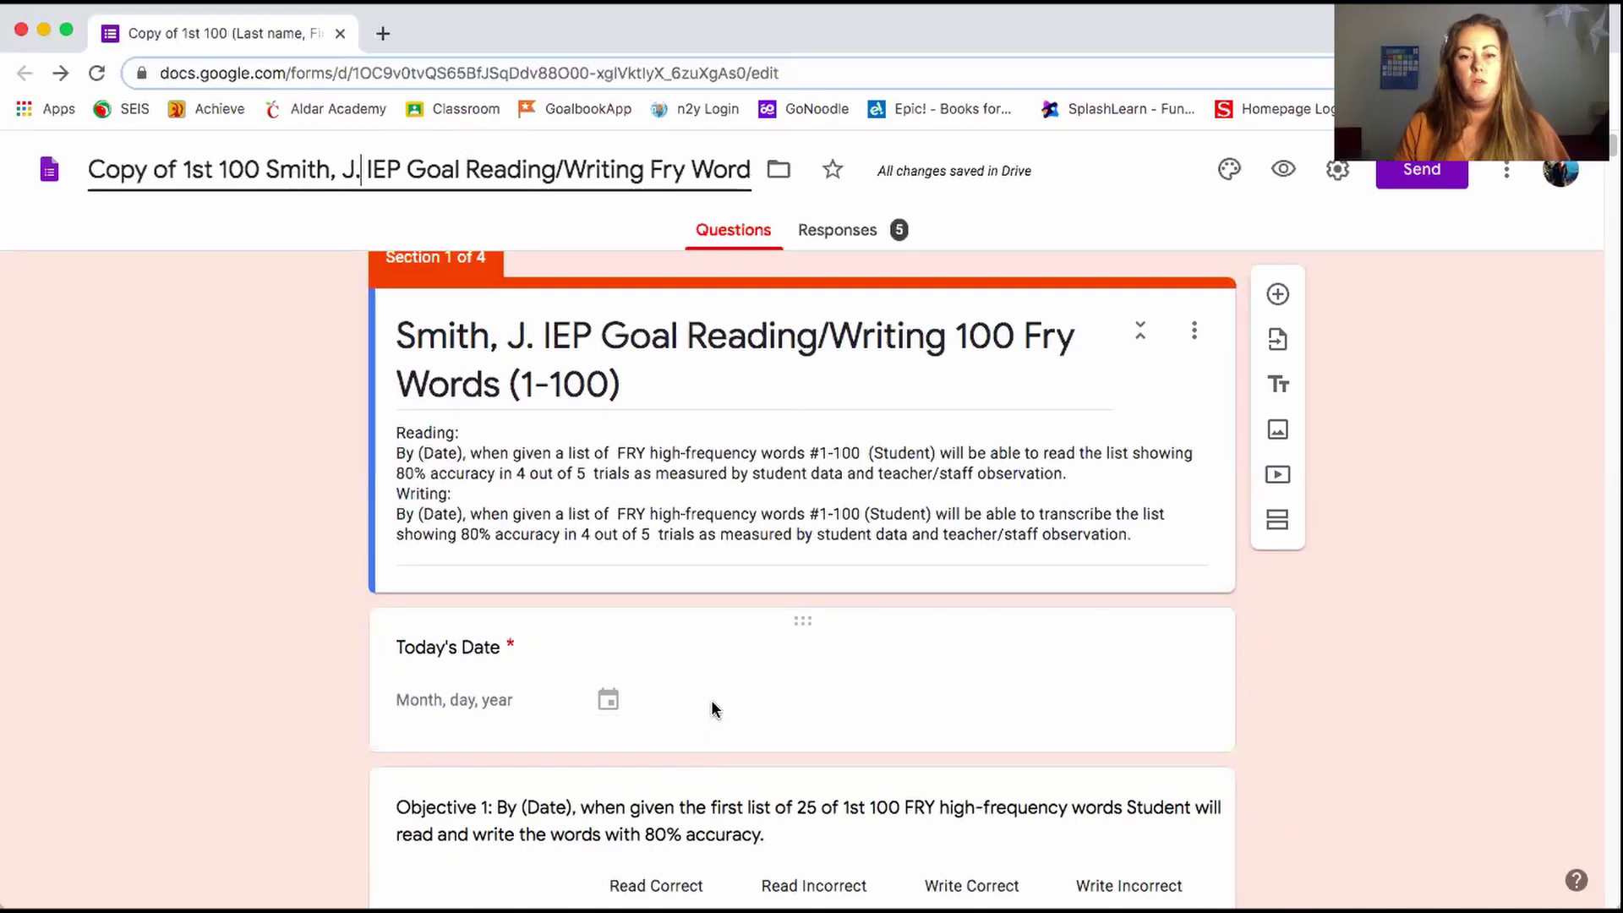
Replace the three answer options of "Who is taking data?" with the two staff members' names and the teacher's name
scroll(712, 703, down, 15)
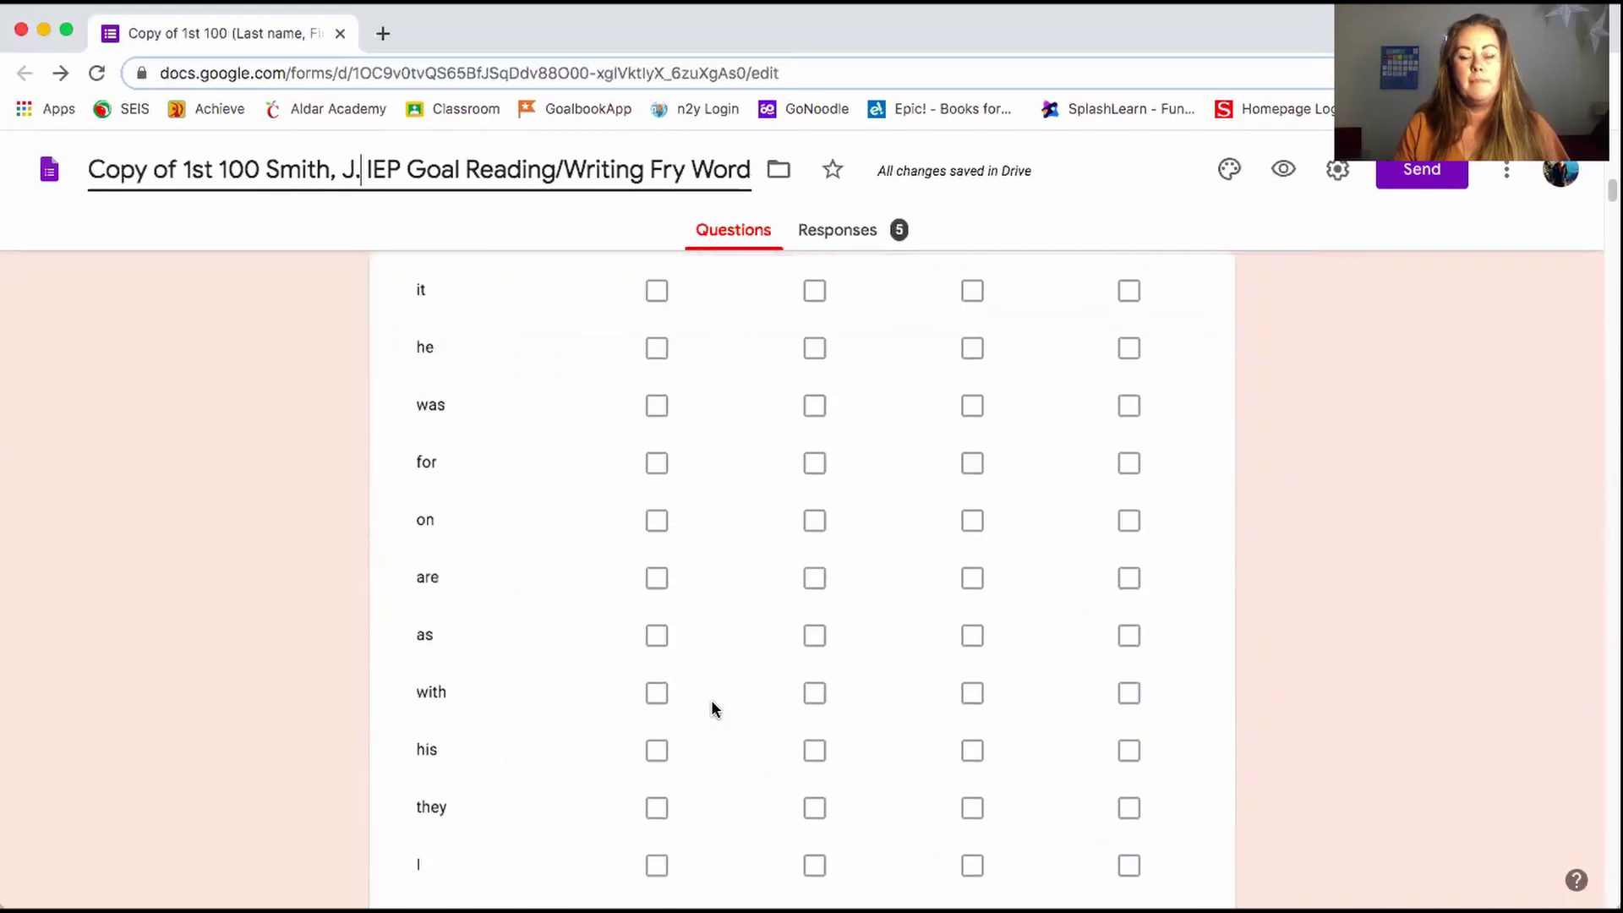
scroll(712, 702, down, 20)
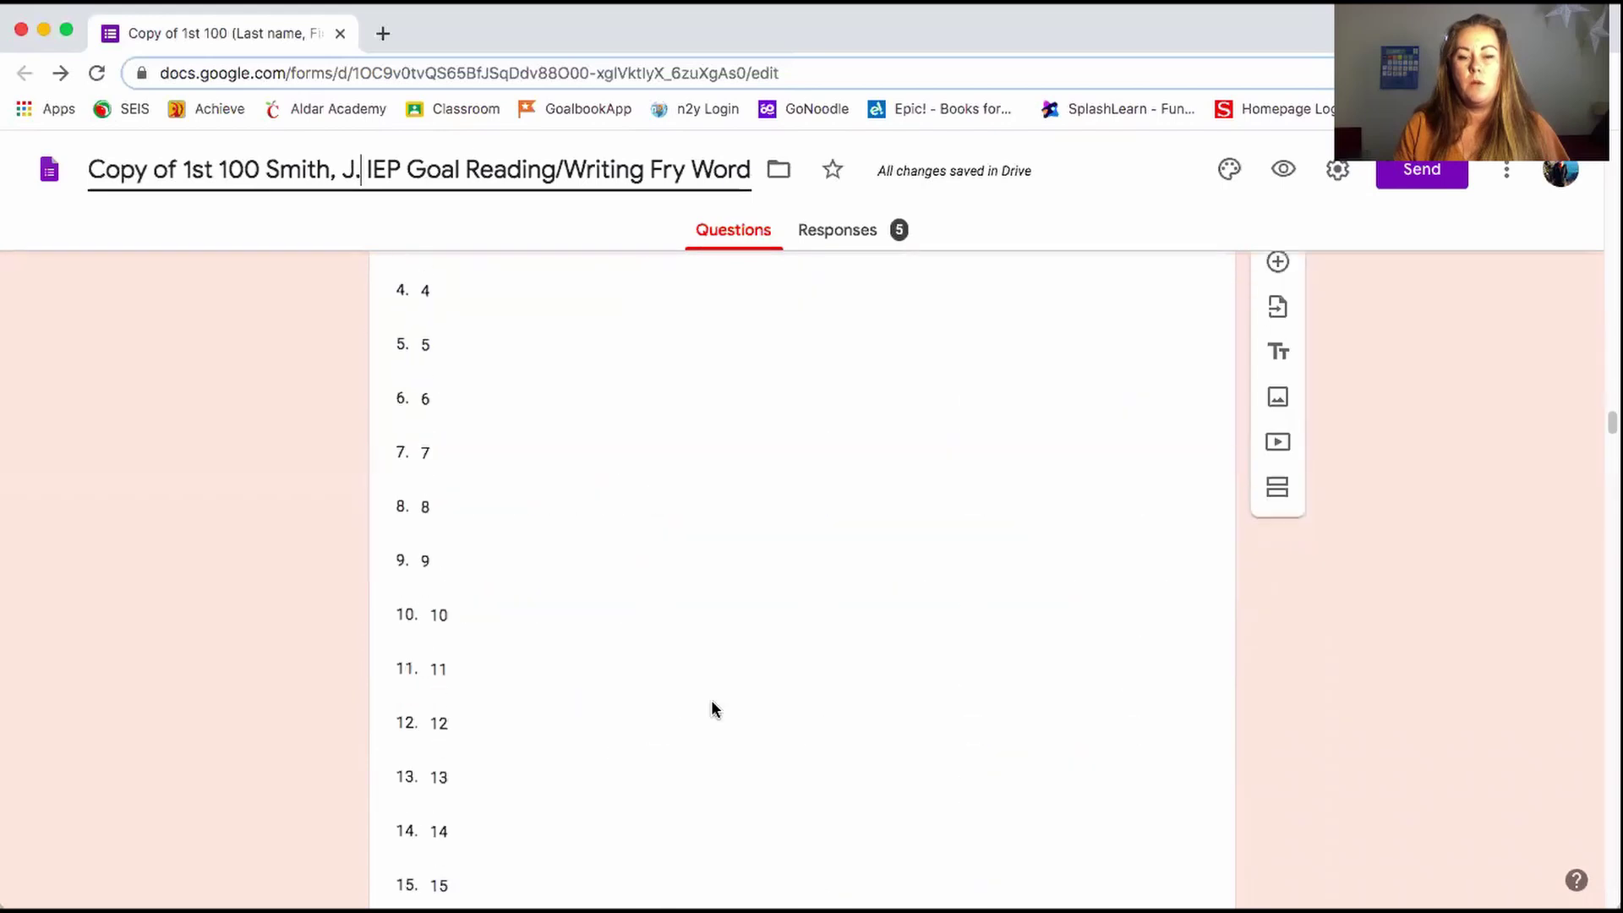
scroll(712, 709, down, 20)
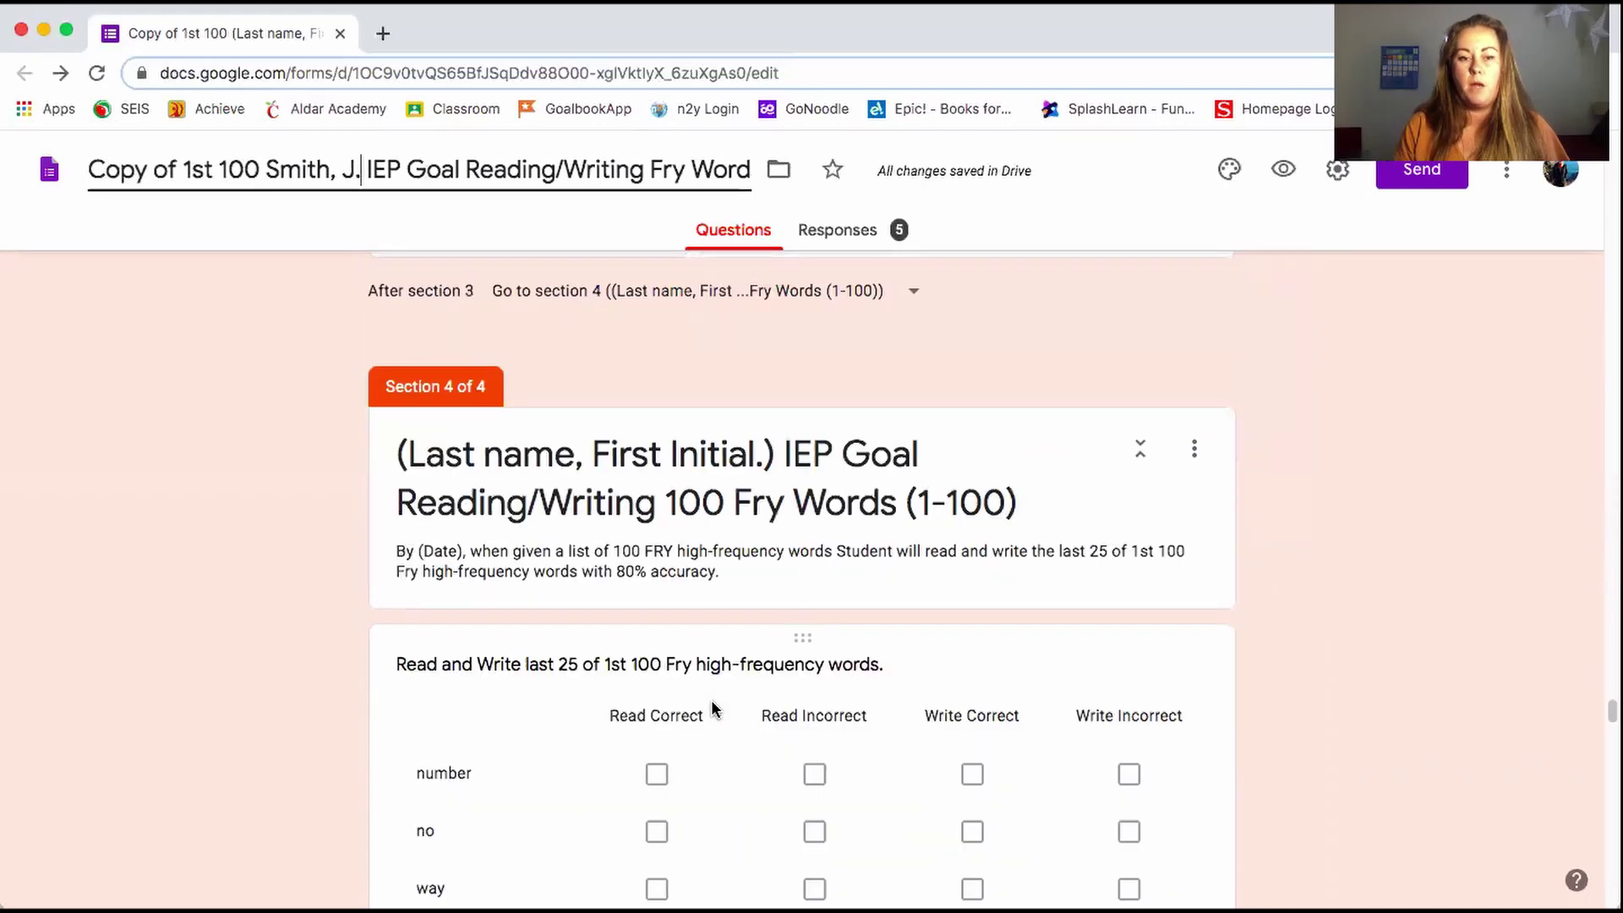
scroll(712, 704, down, 20)
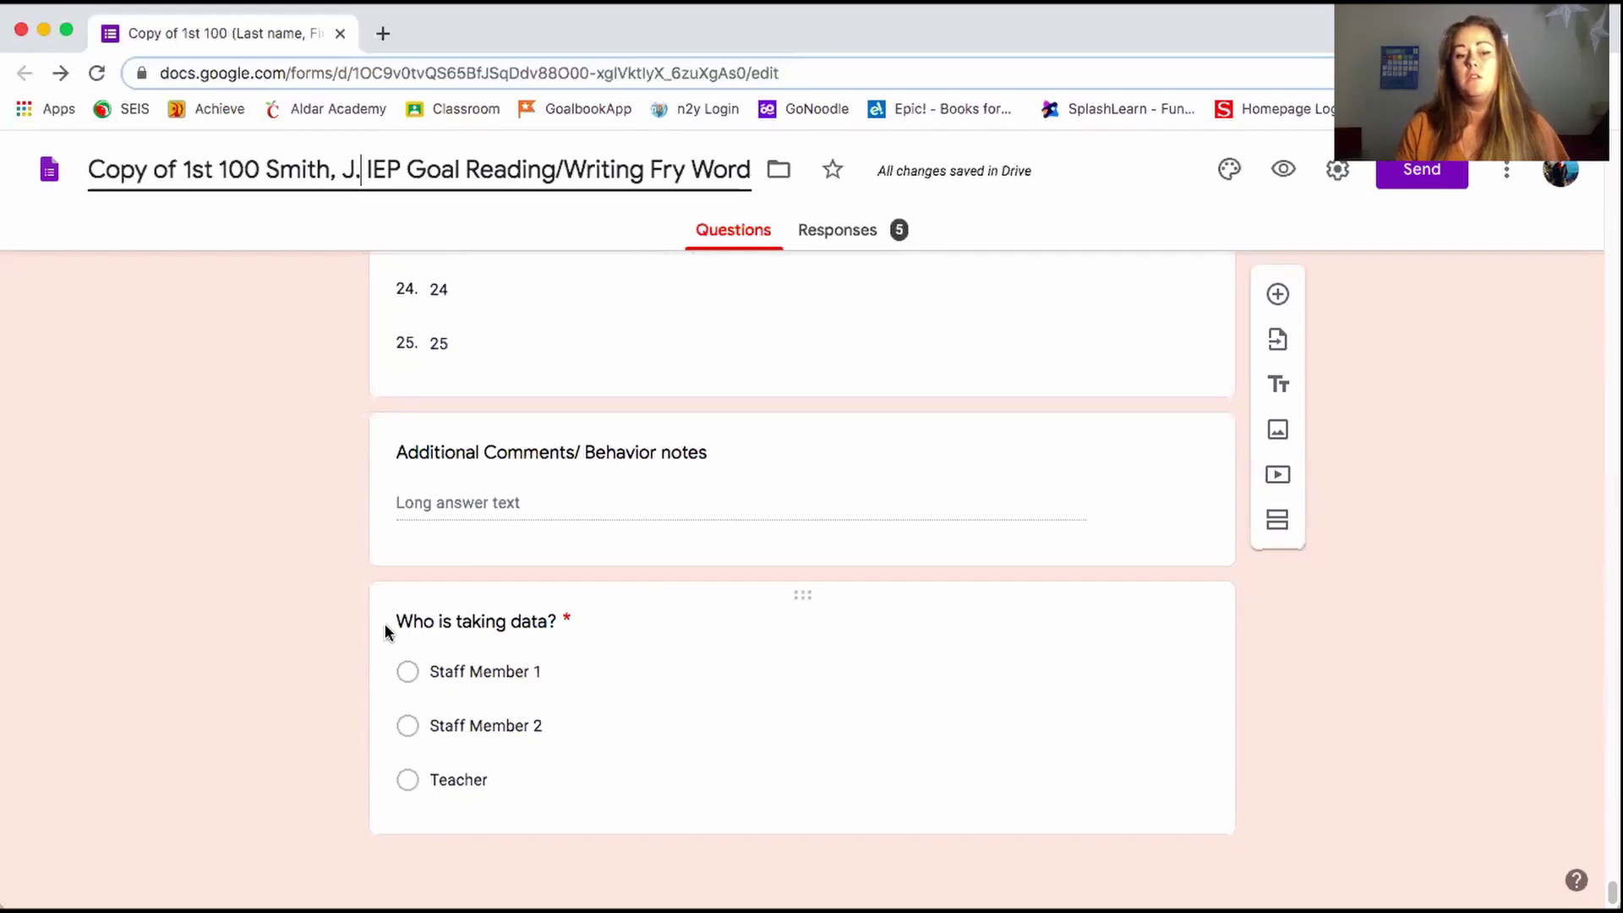
click(524, 687)
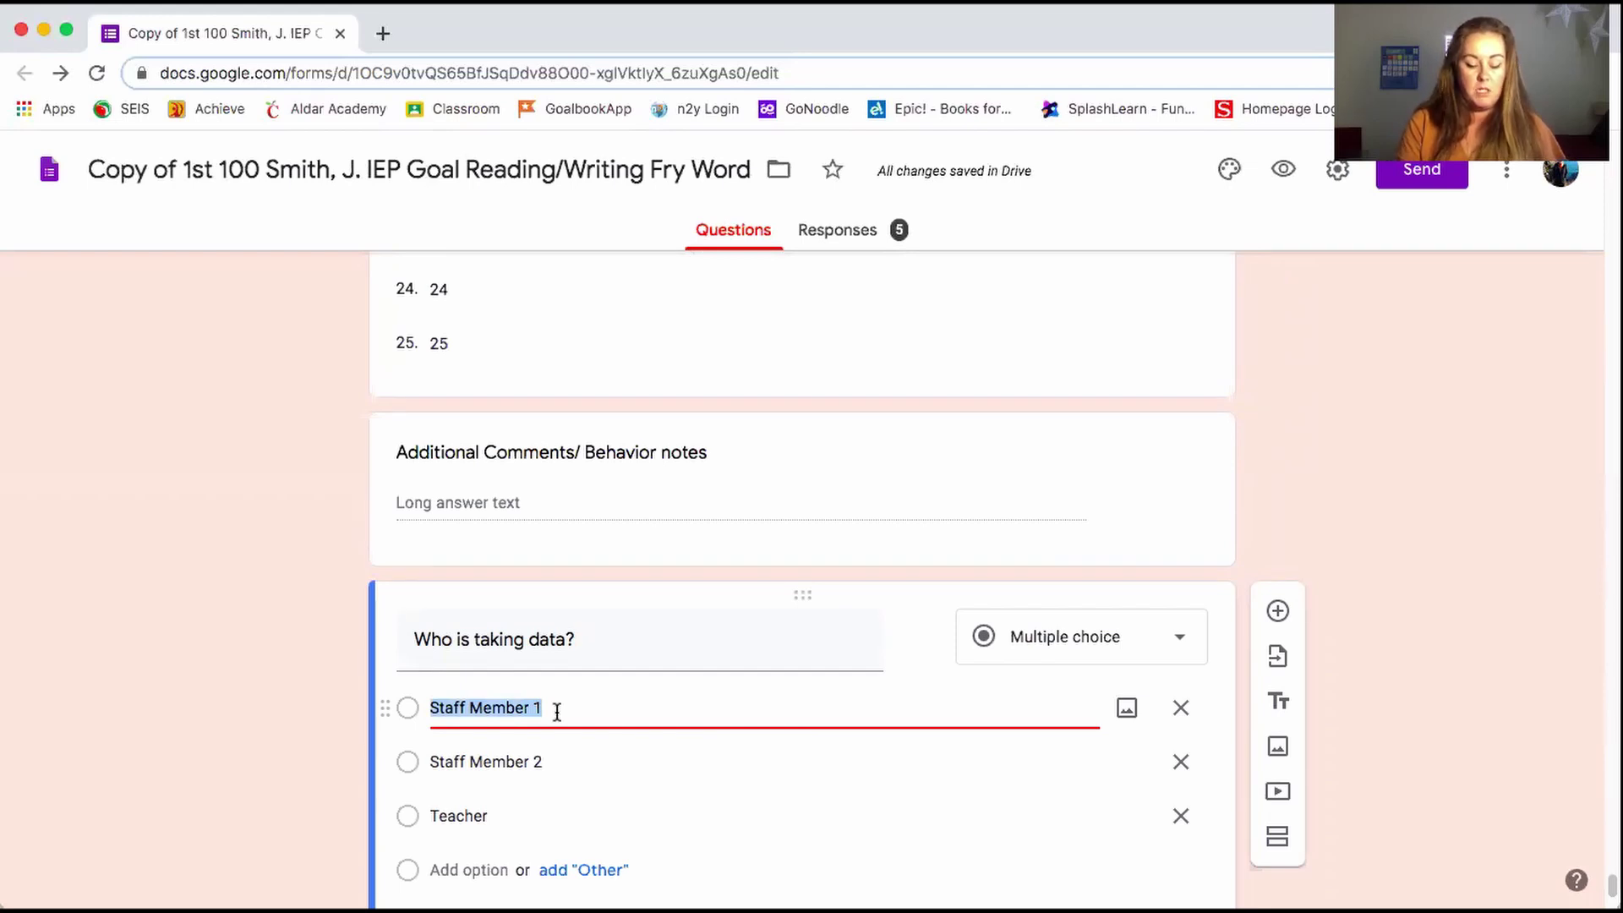
text(H)
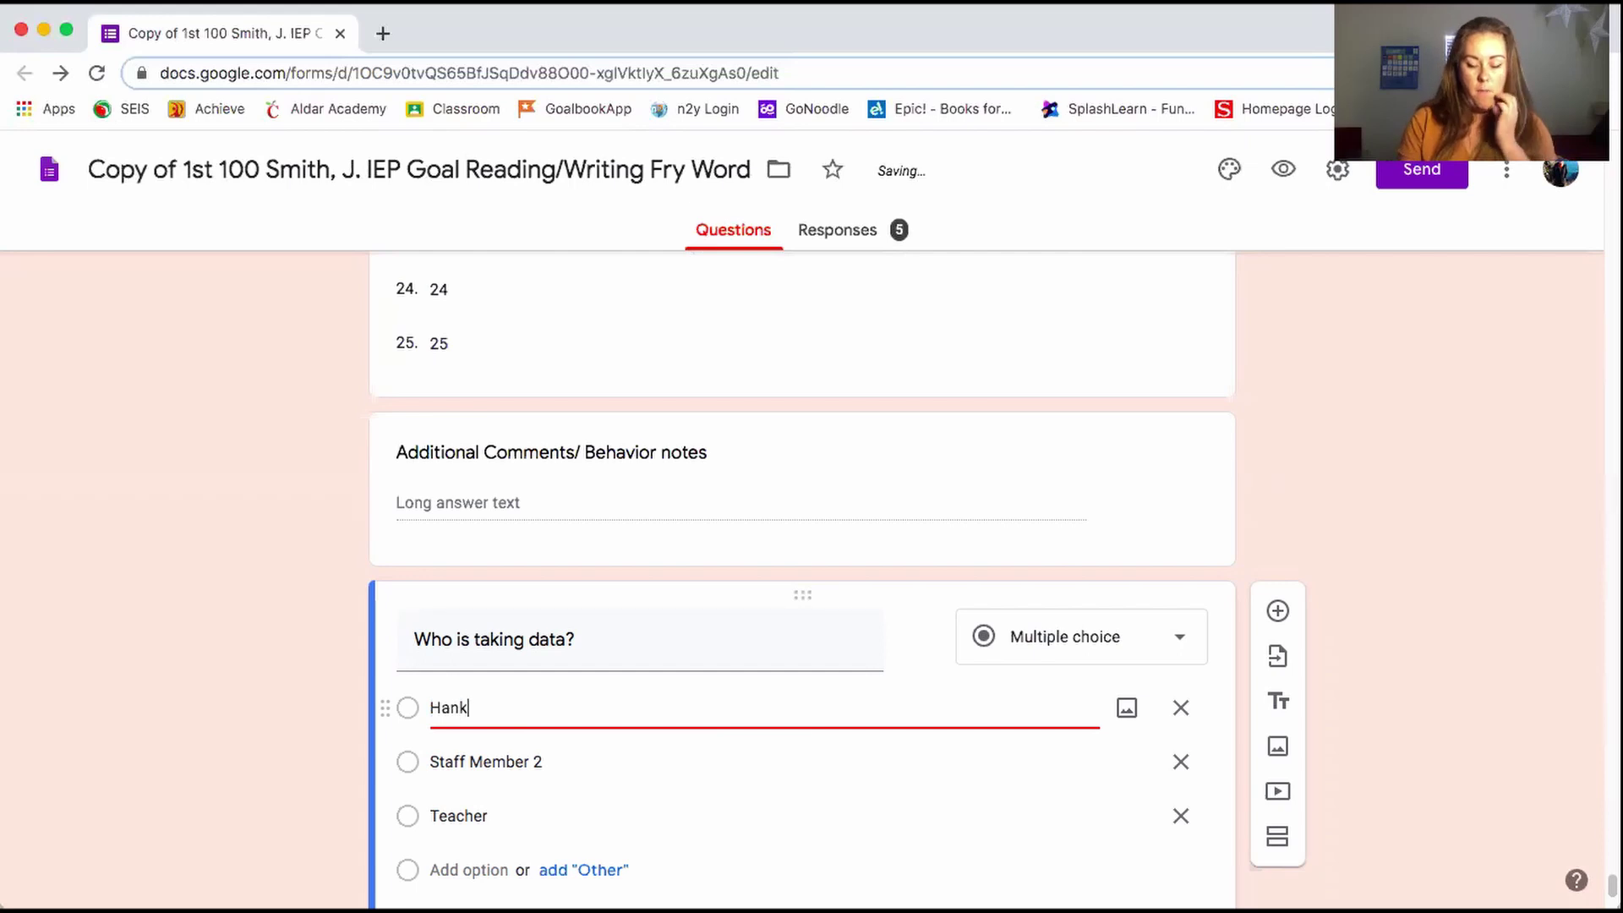
text(ank)
click(500, 761)
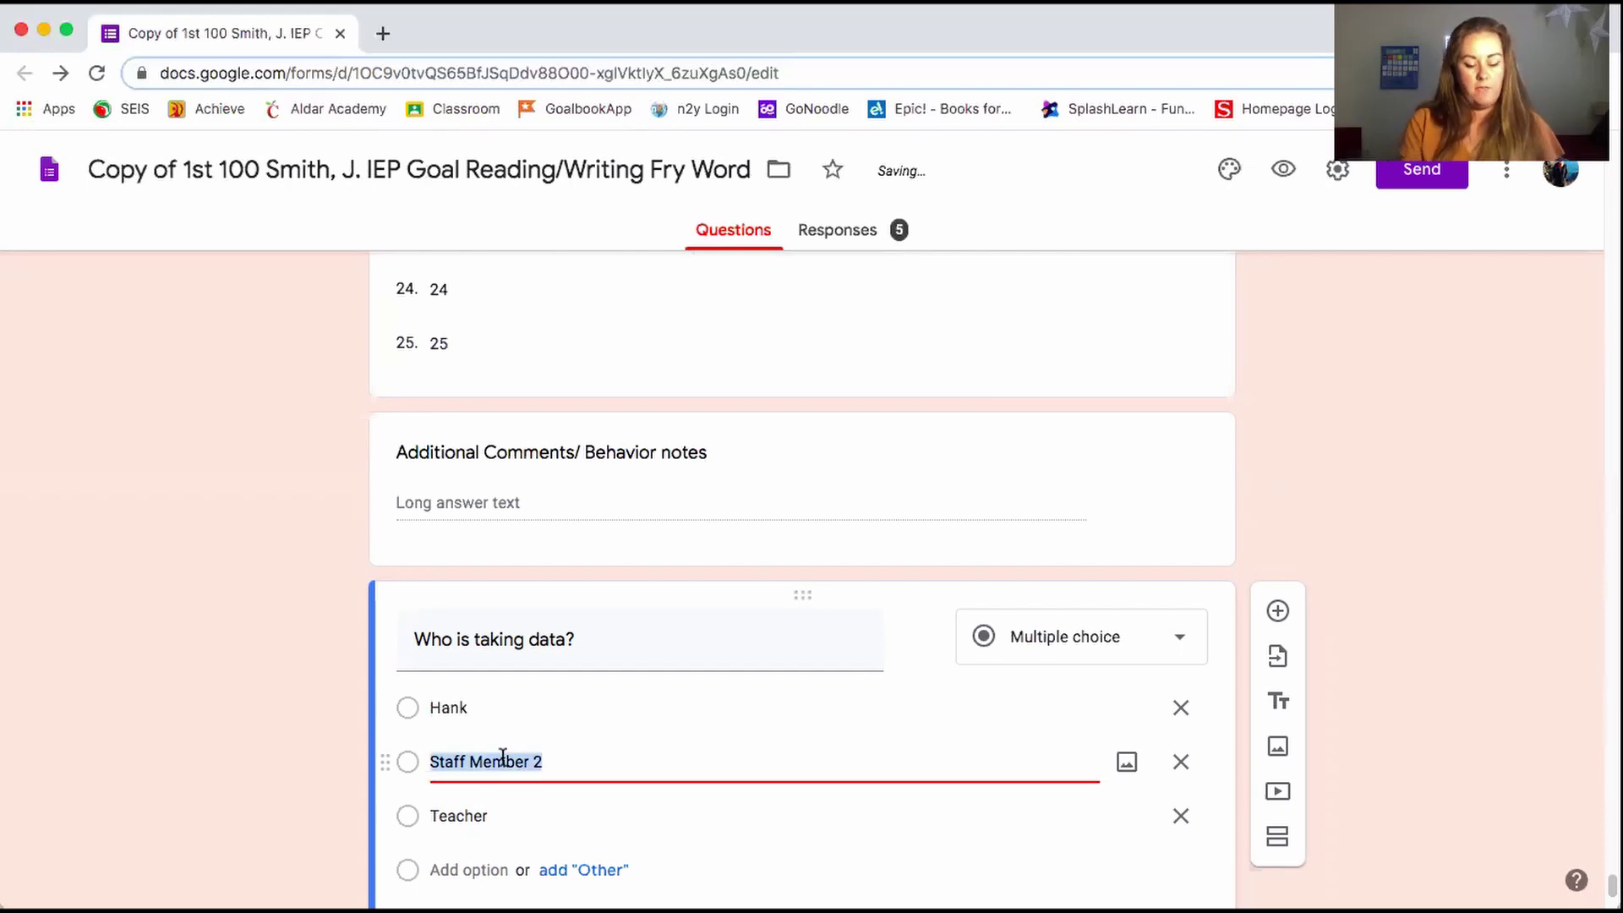
text(Fran)
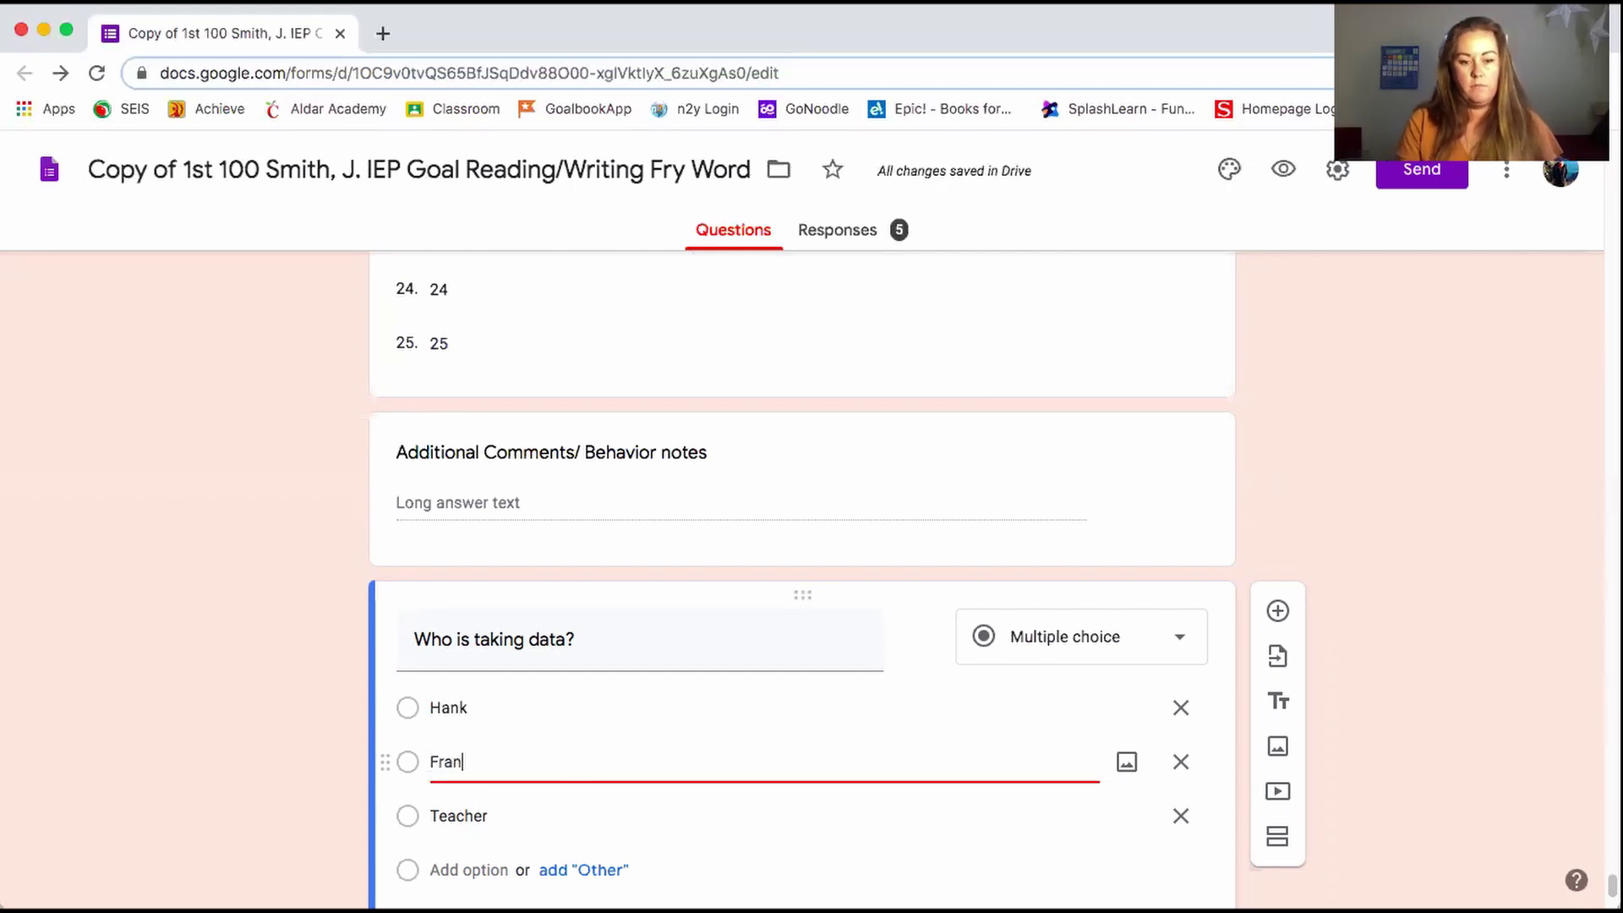
click(482, 816)
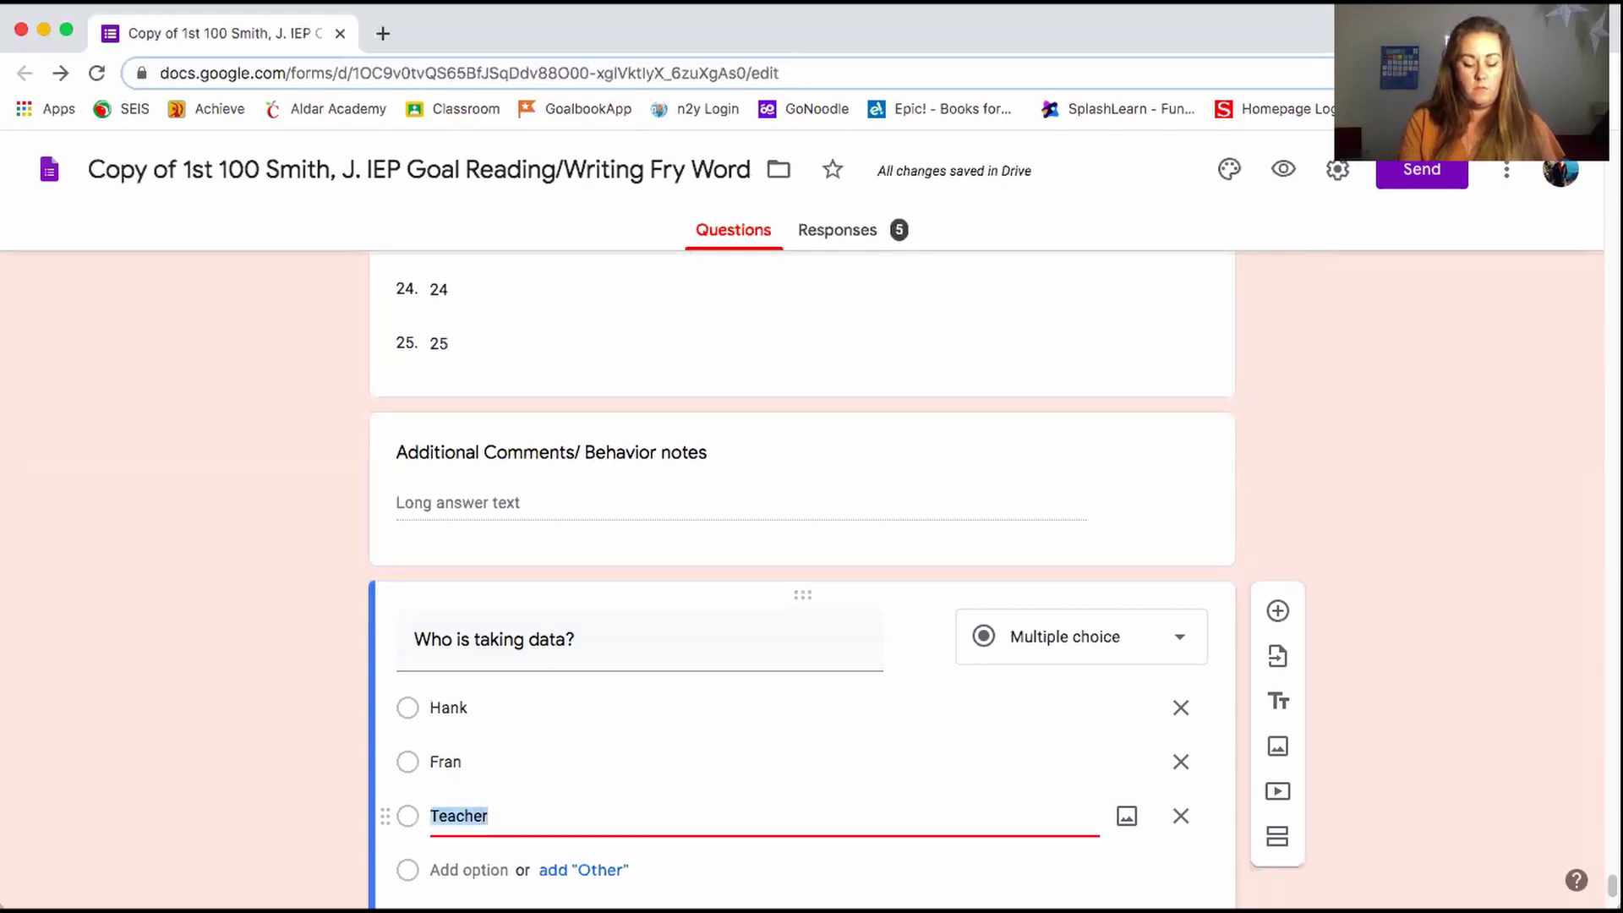
text(Ms. Lindsey)
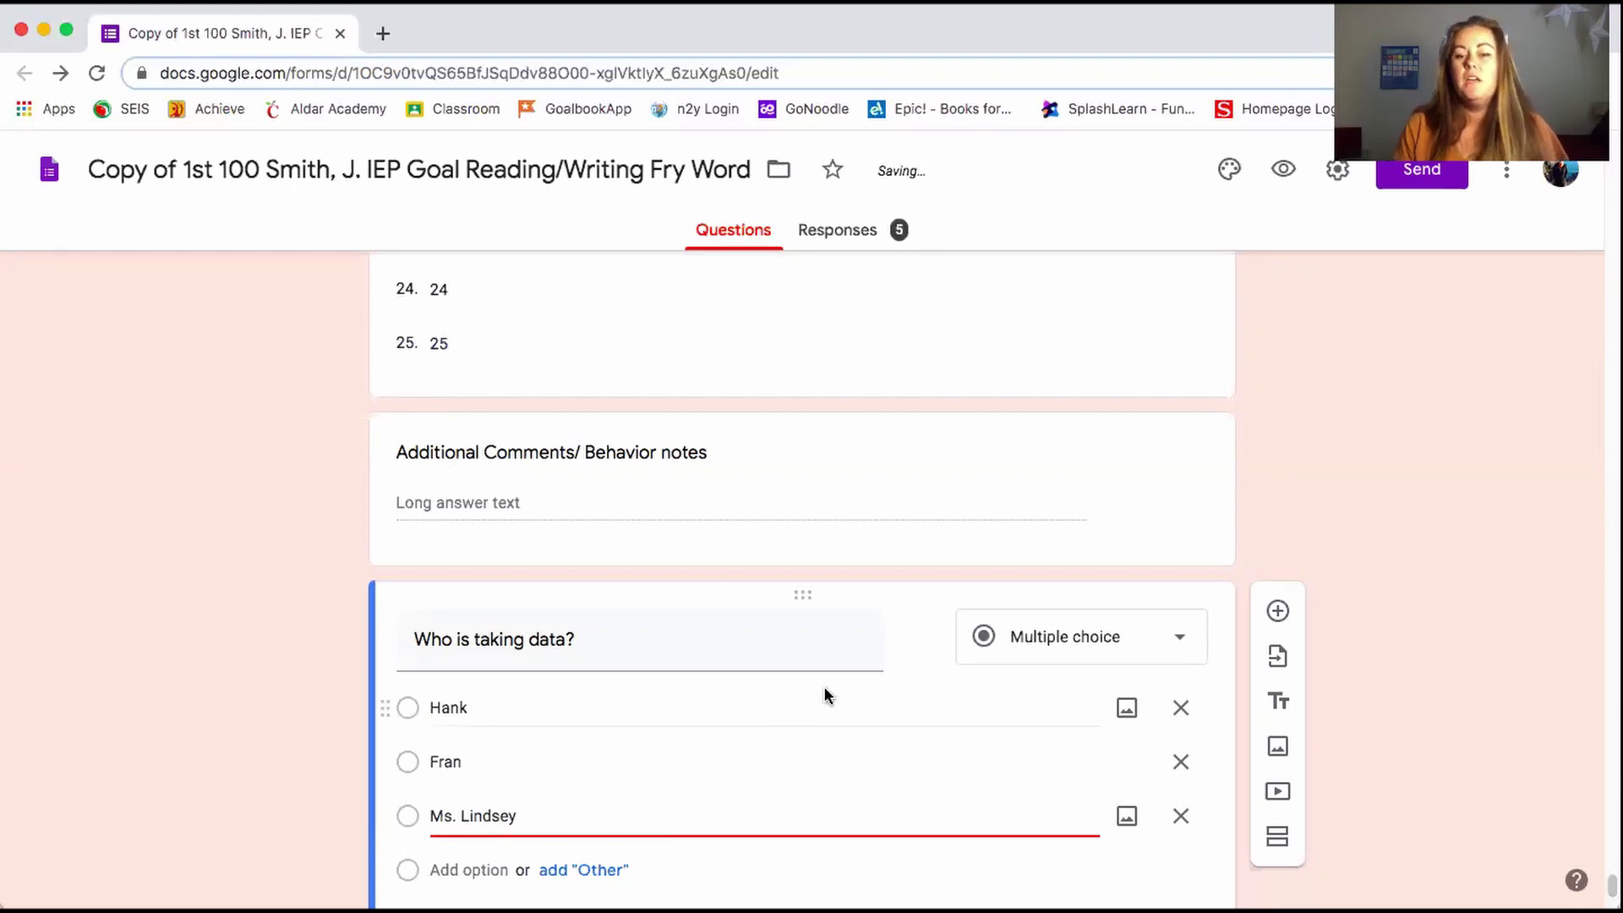
Open the summary of the form's responses and review the Today's Date entries
scroll(1065, 668, up, 1)
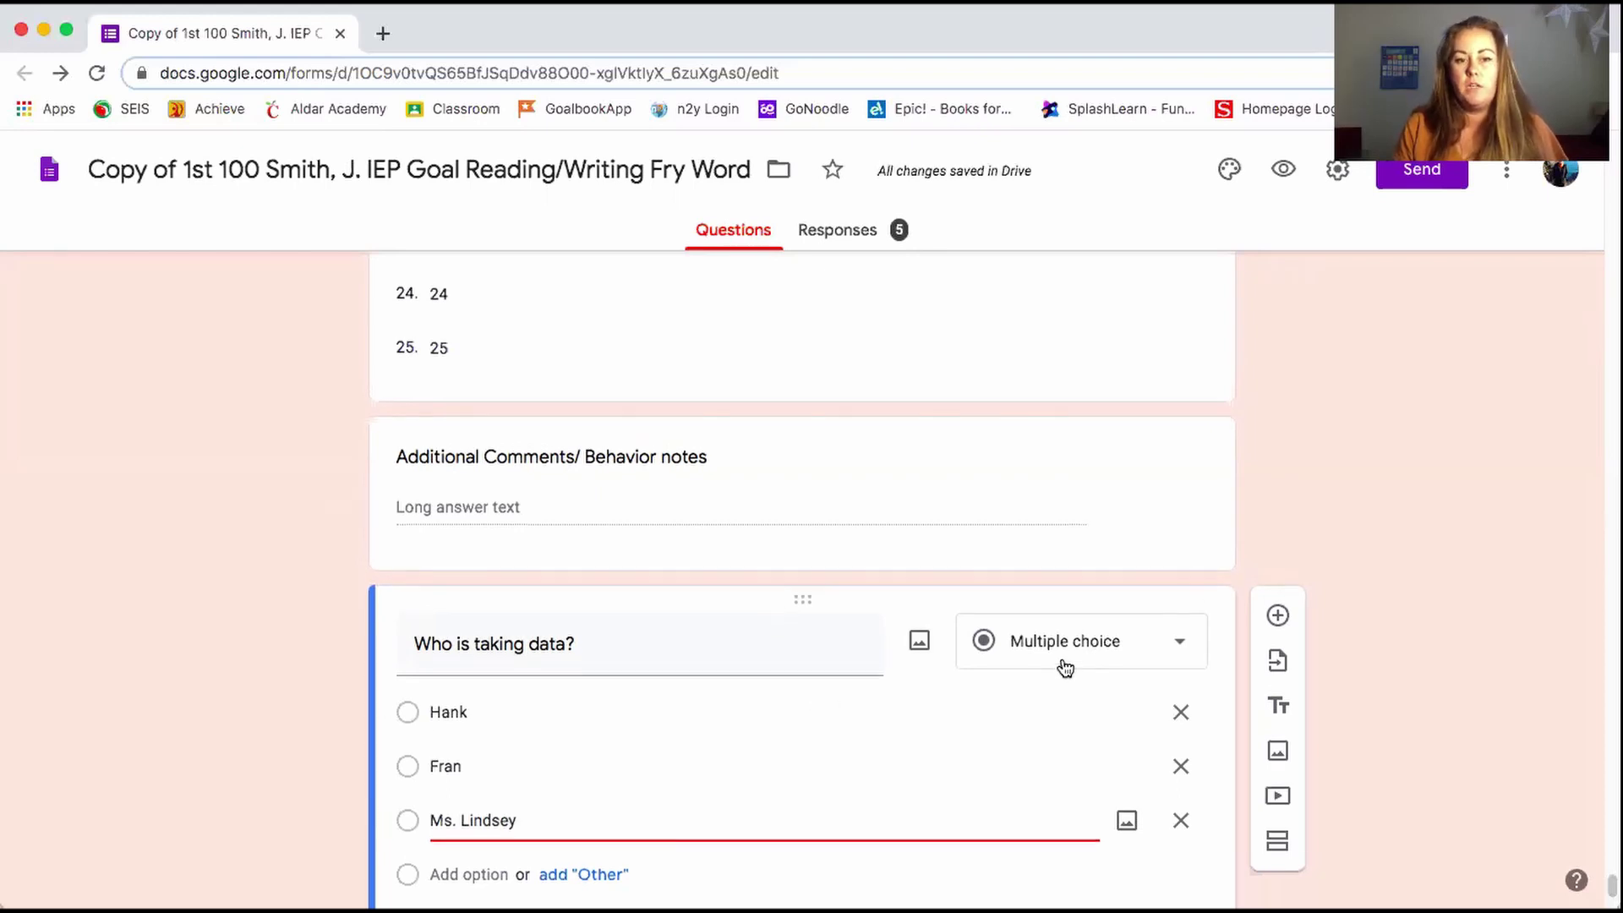
scroll(1065, 667, up, 20)
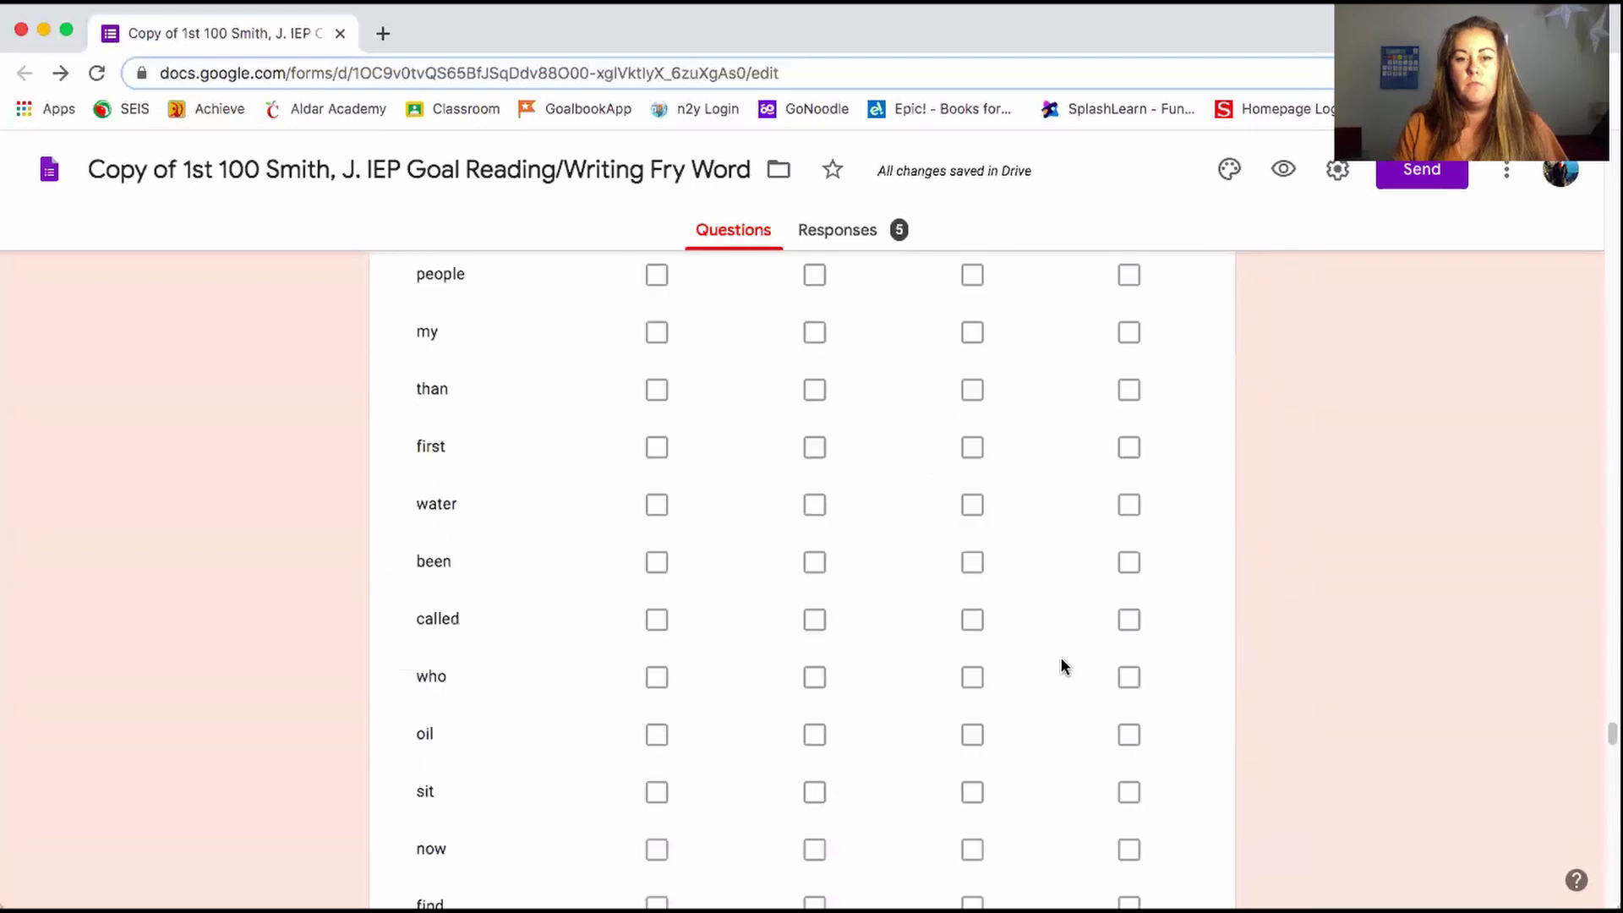
scroll(1064, 667, up, 10)
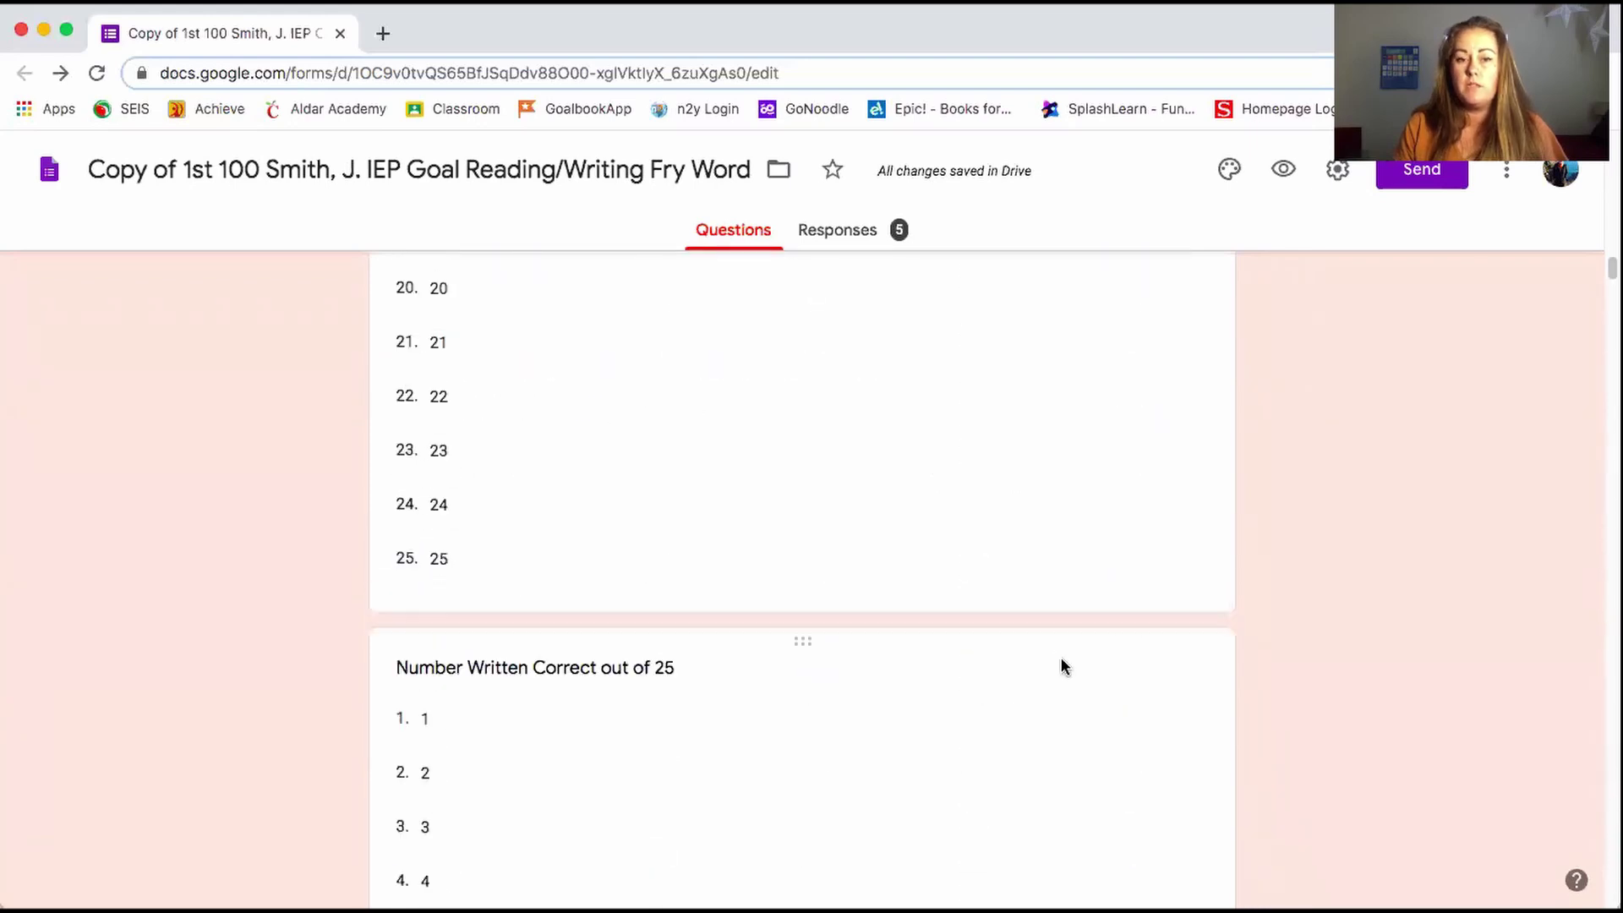
scroll(1063, 668, up, 10)
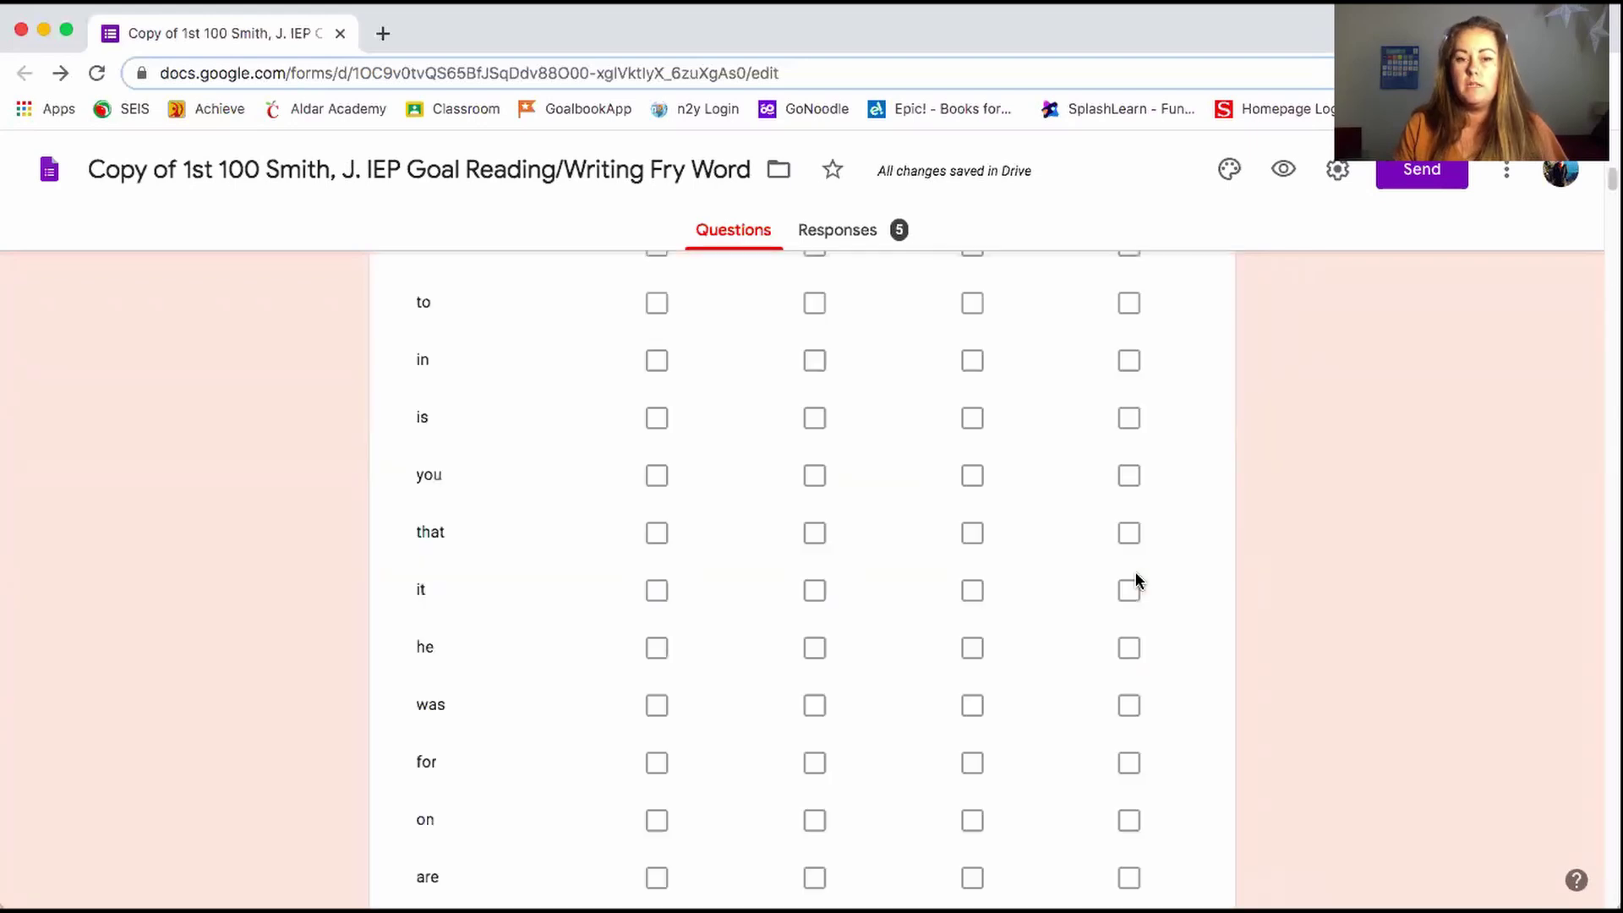
click(852, 242)
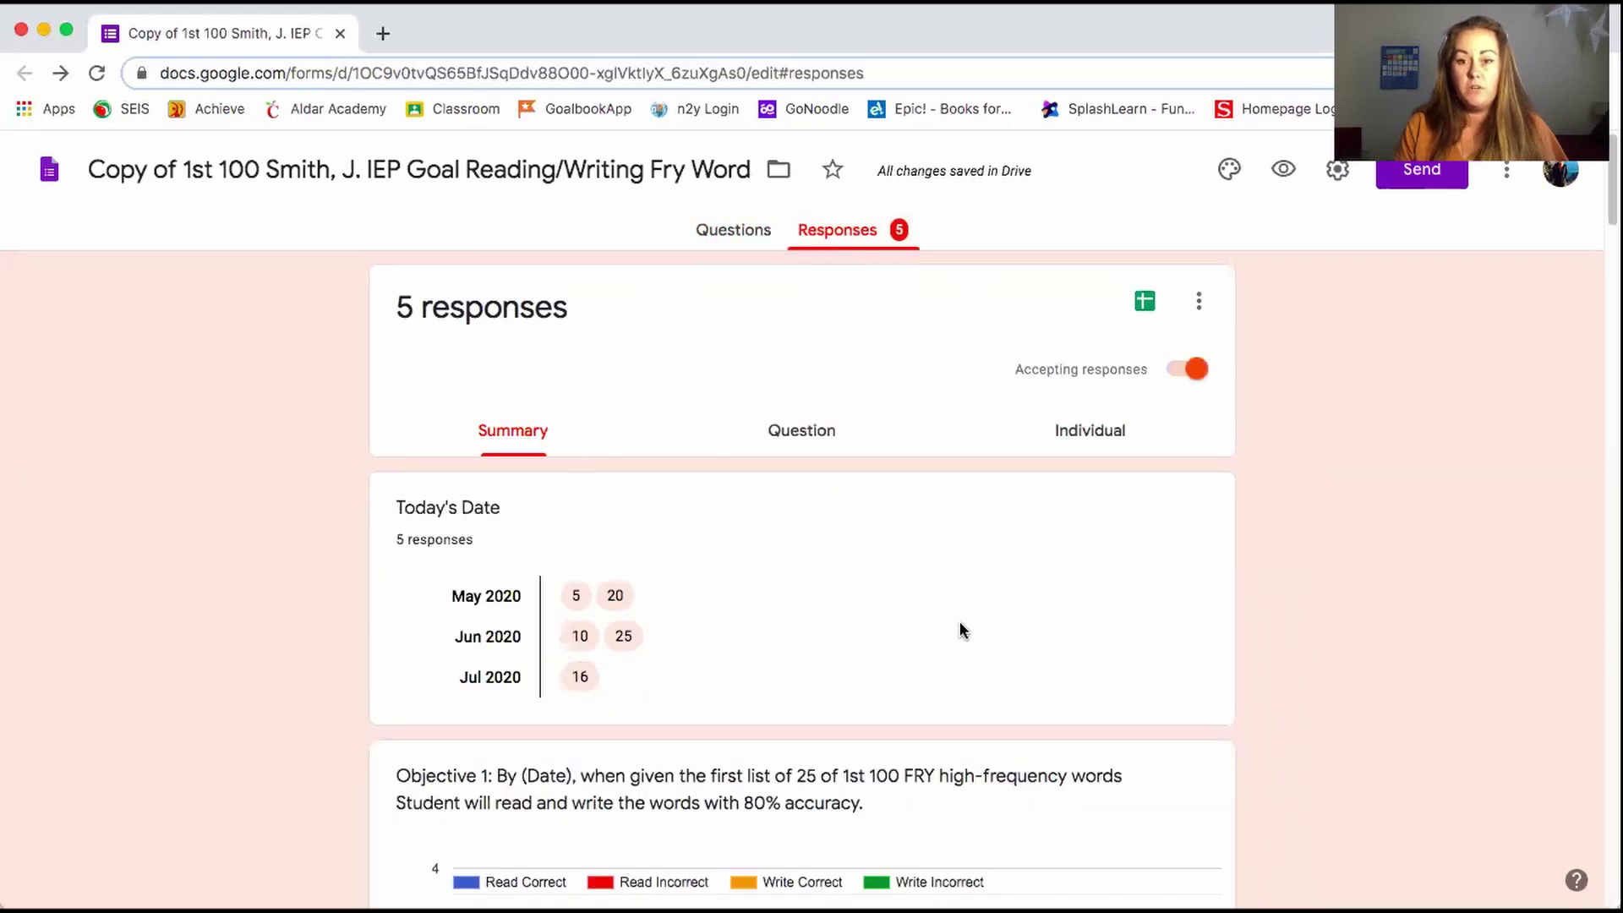
scroll(882, 675, down, 1)
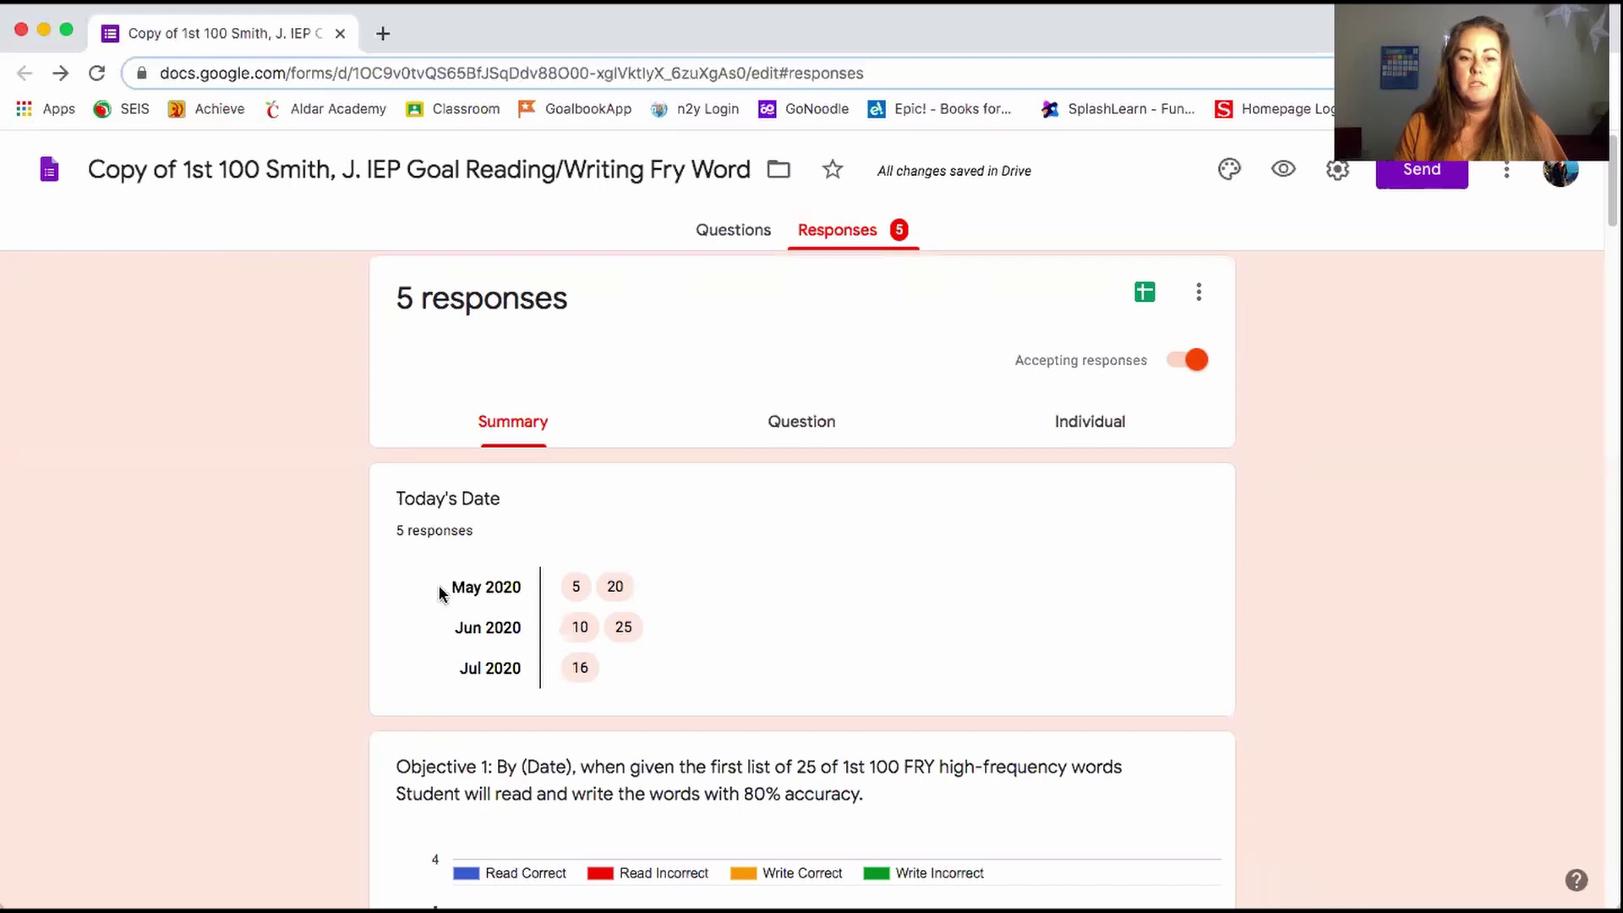
scroll(793, 639, down, 3)
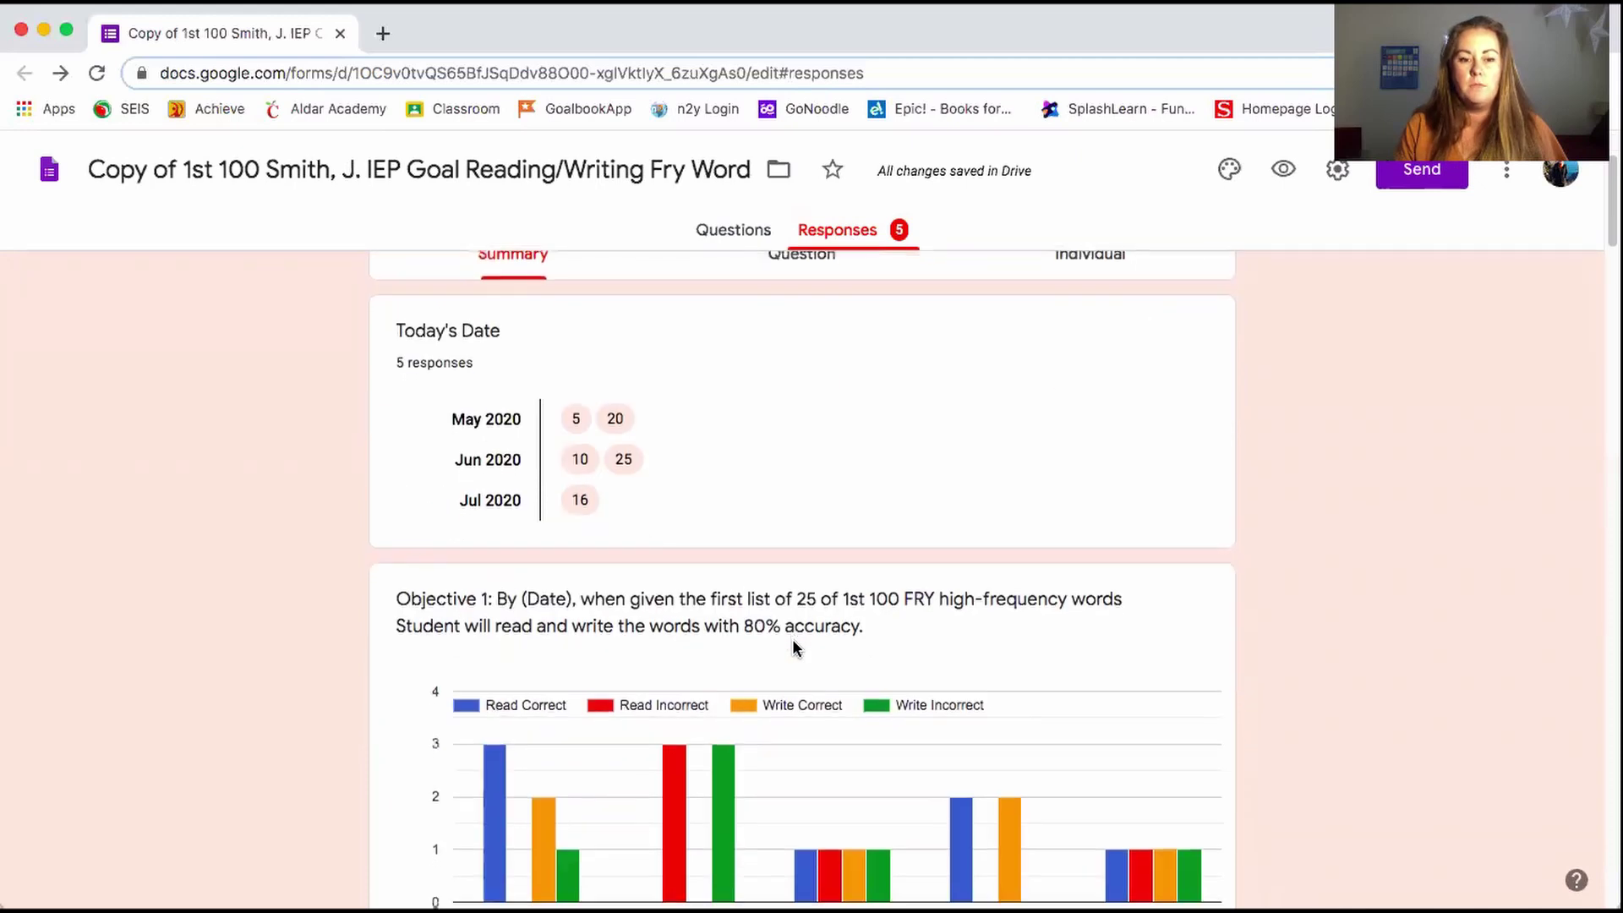
Examine the Objective 1 chart across its word list and check the Write Incorrect bar for "was"
scroll(792, 648, down, 2)
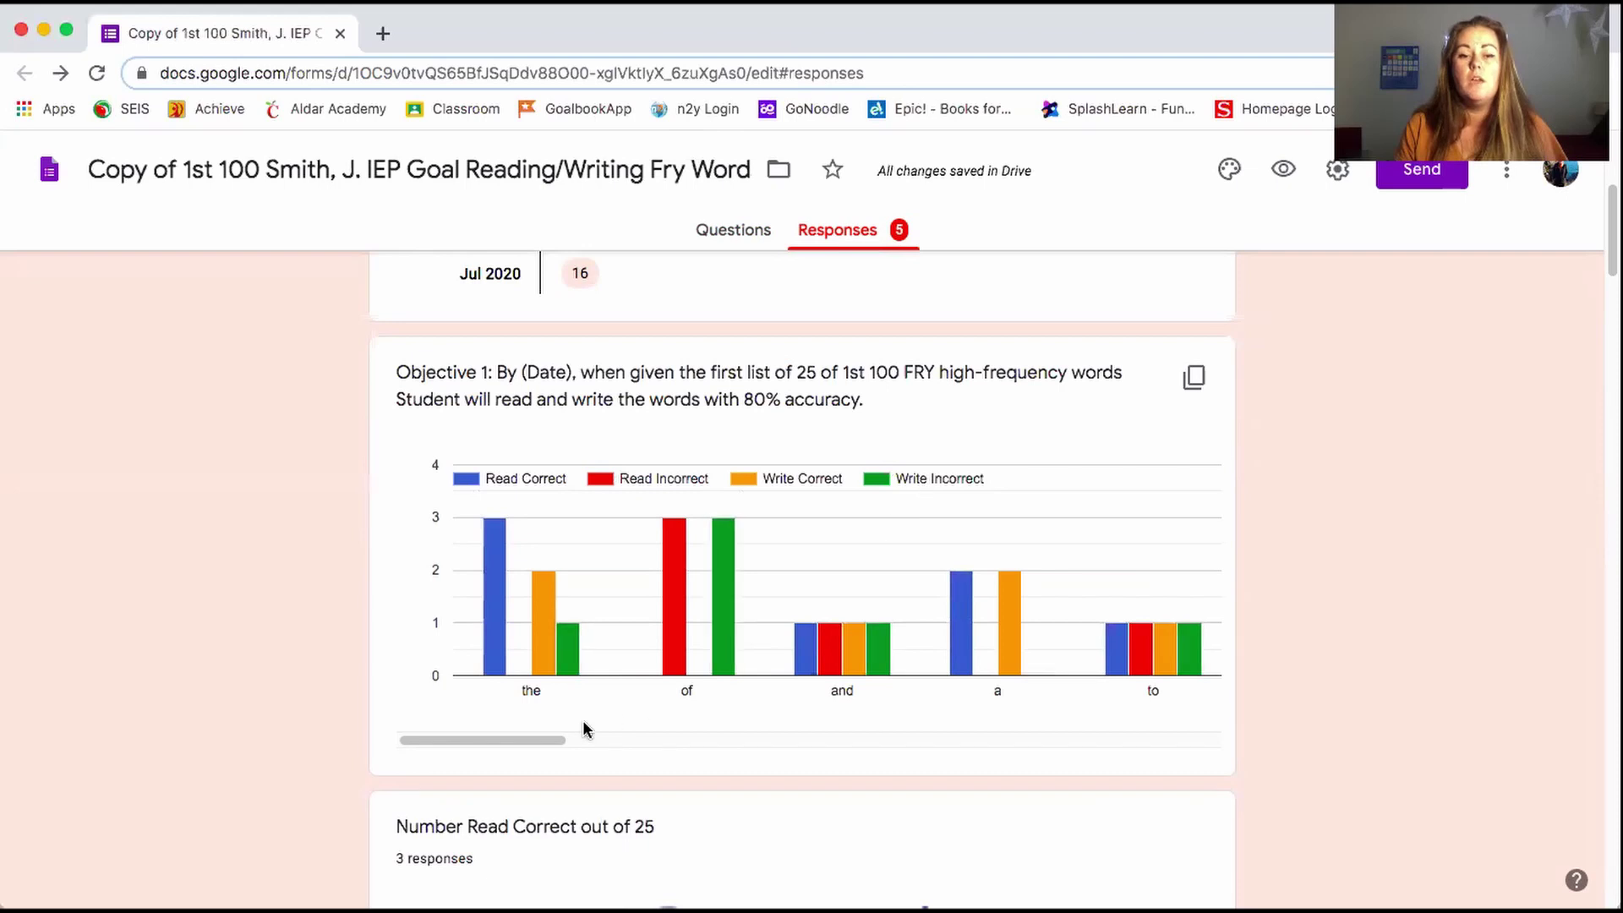
drag(556, 738, 864, 742)
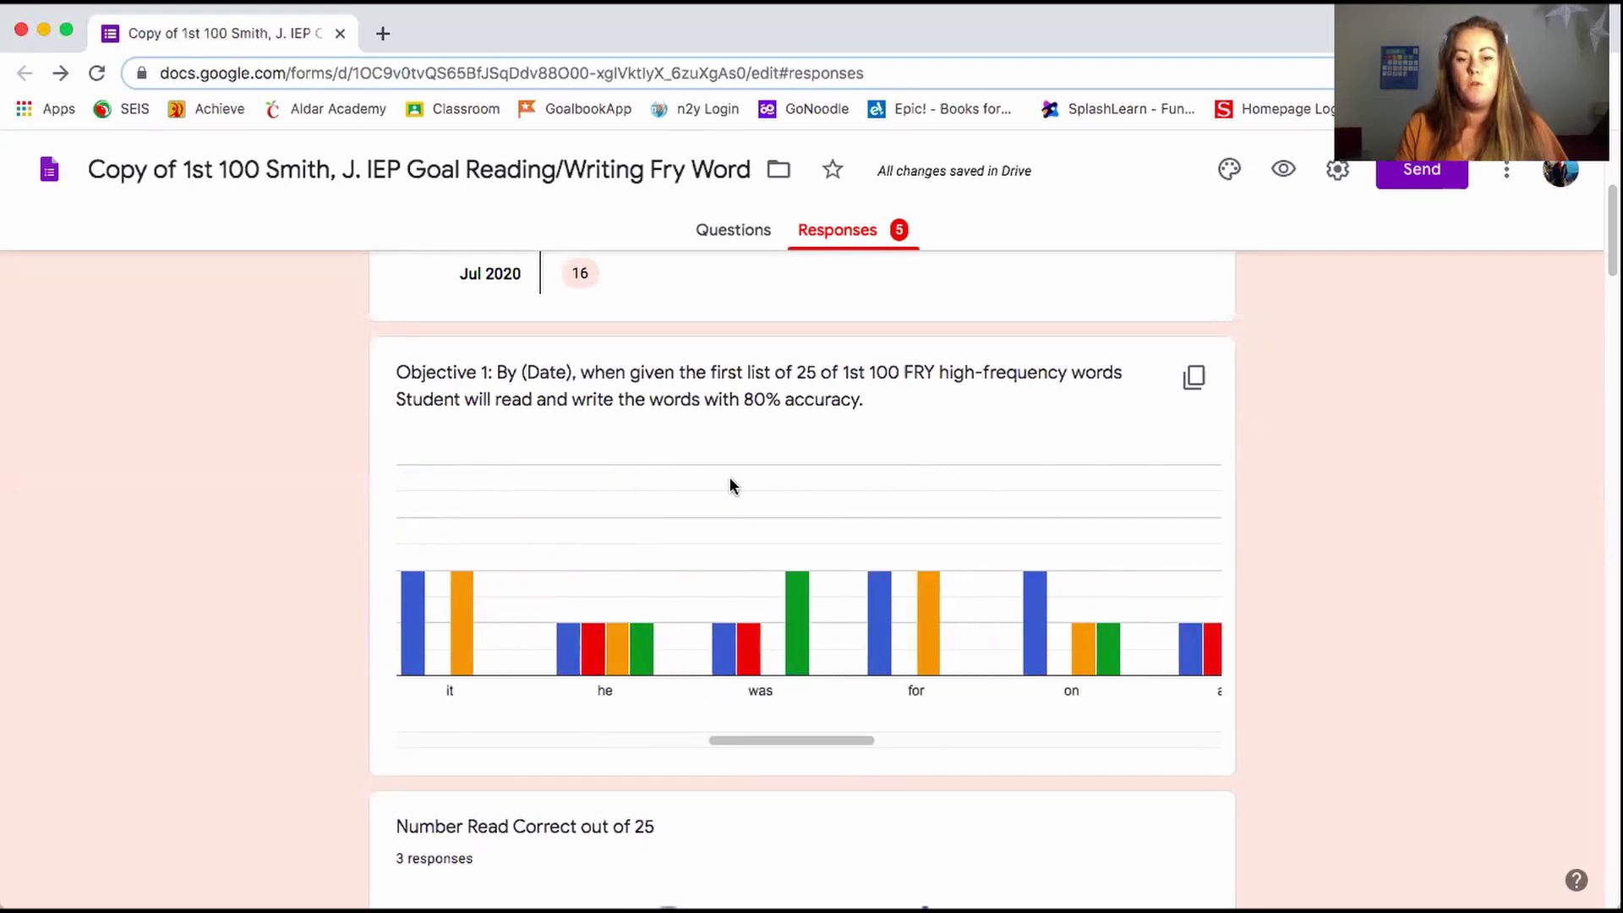
mouse_move(802, 586)
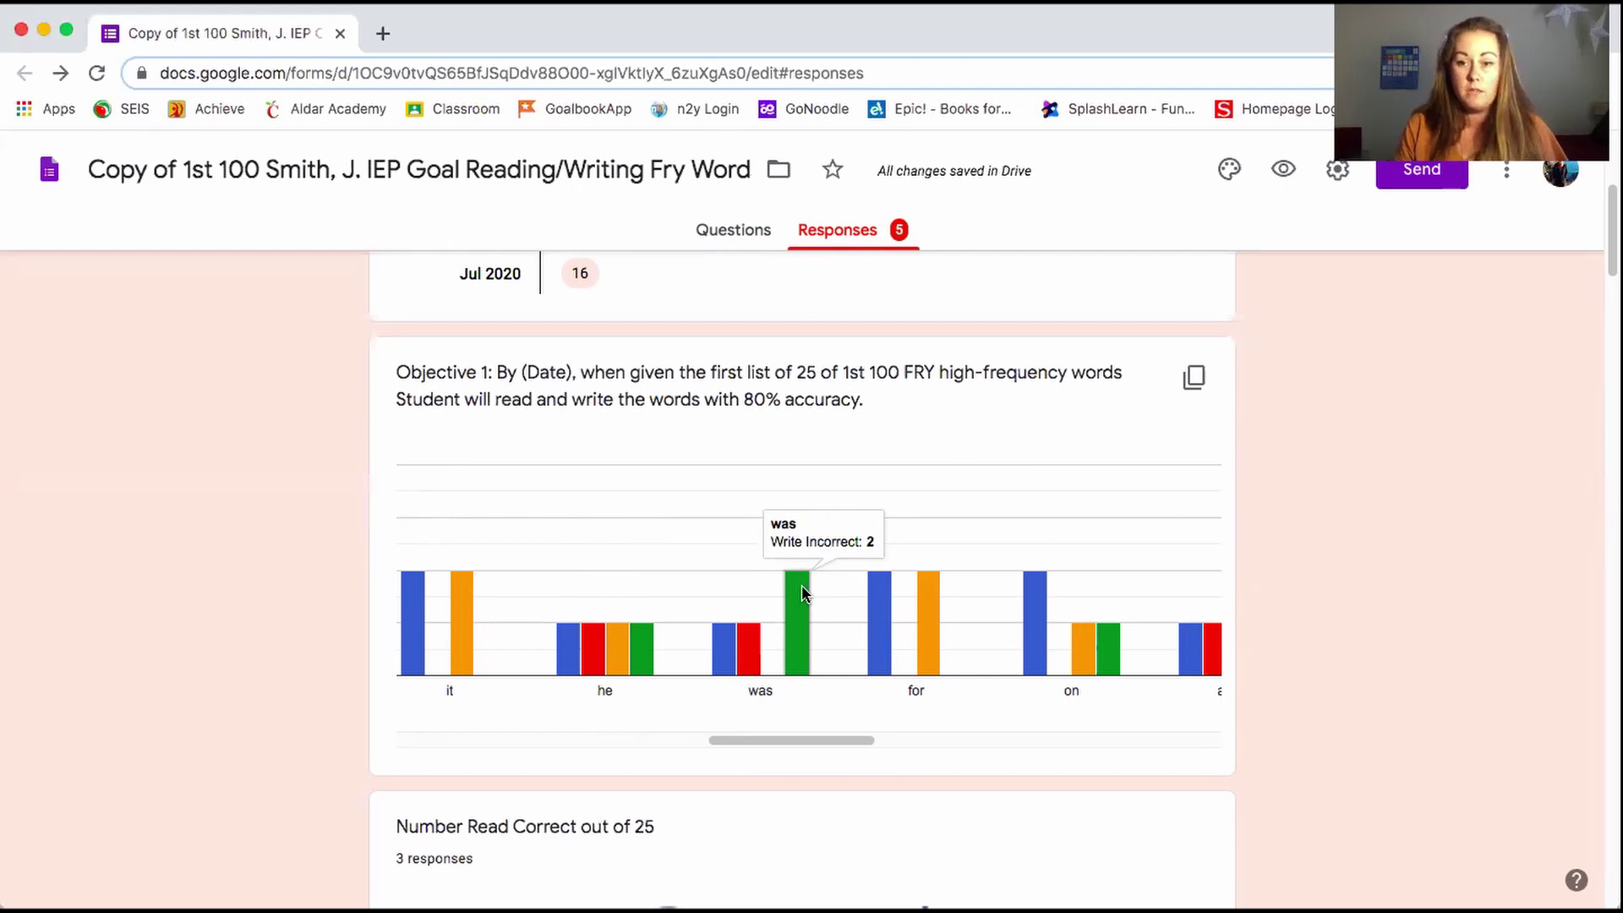
Check the Objective 1 bars for "was" and the slices of the Number Read Correct and Number Written Correct out of 25 charts
mouse_move(749, 648)
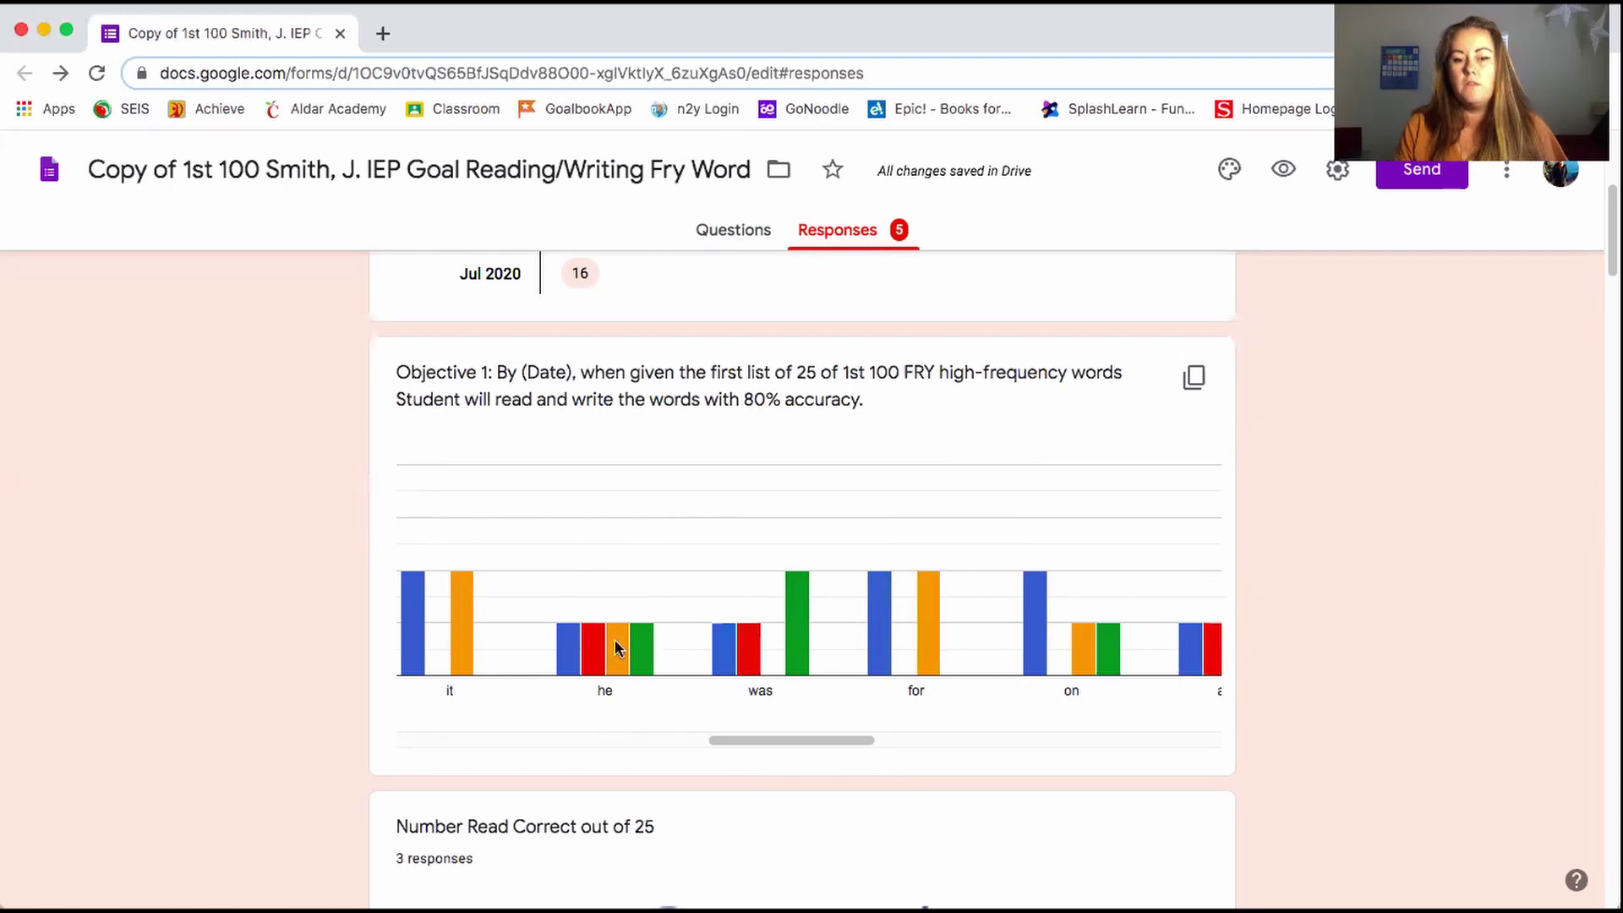
mouse_move(574, 653)
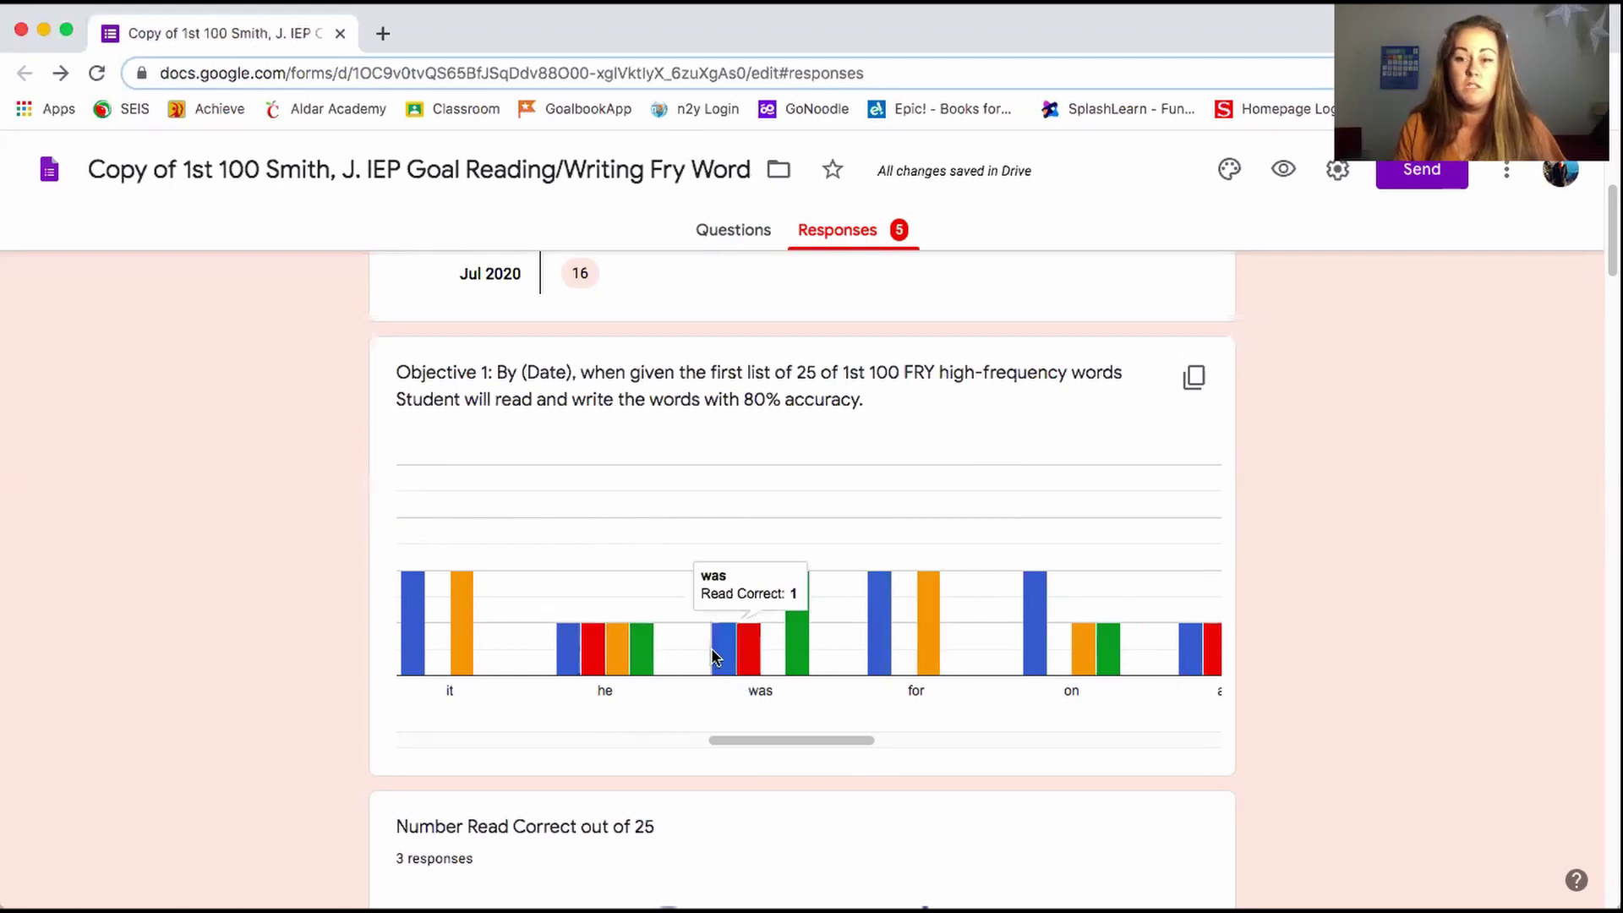
scroll(764, 735, down, 5)
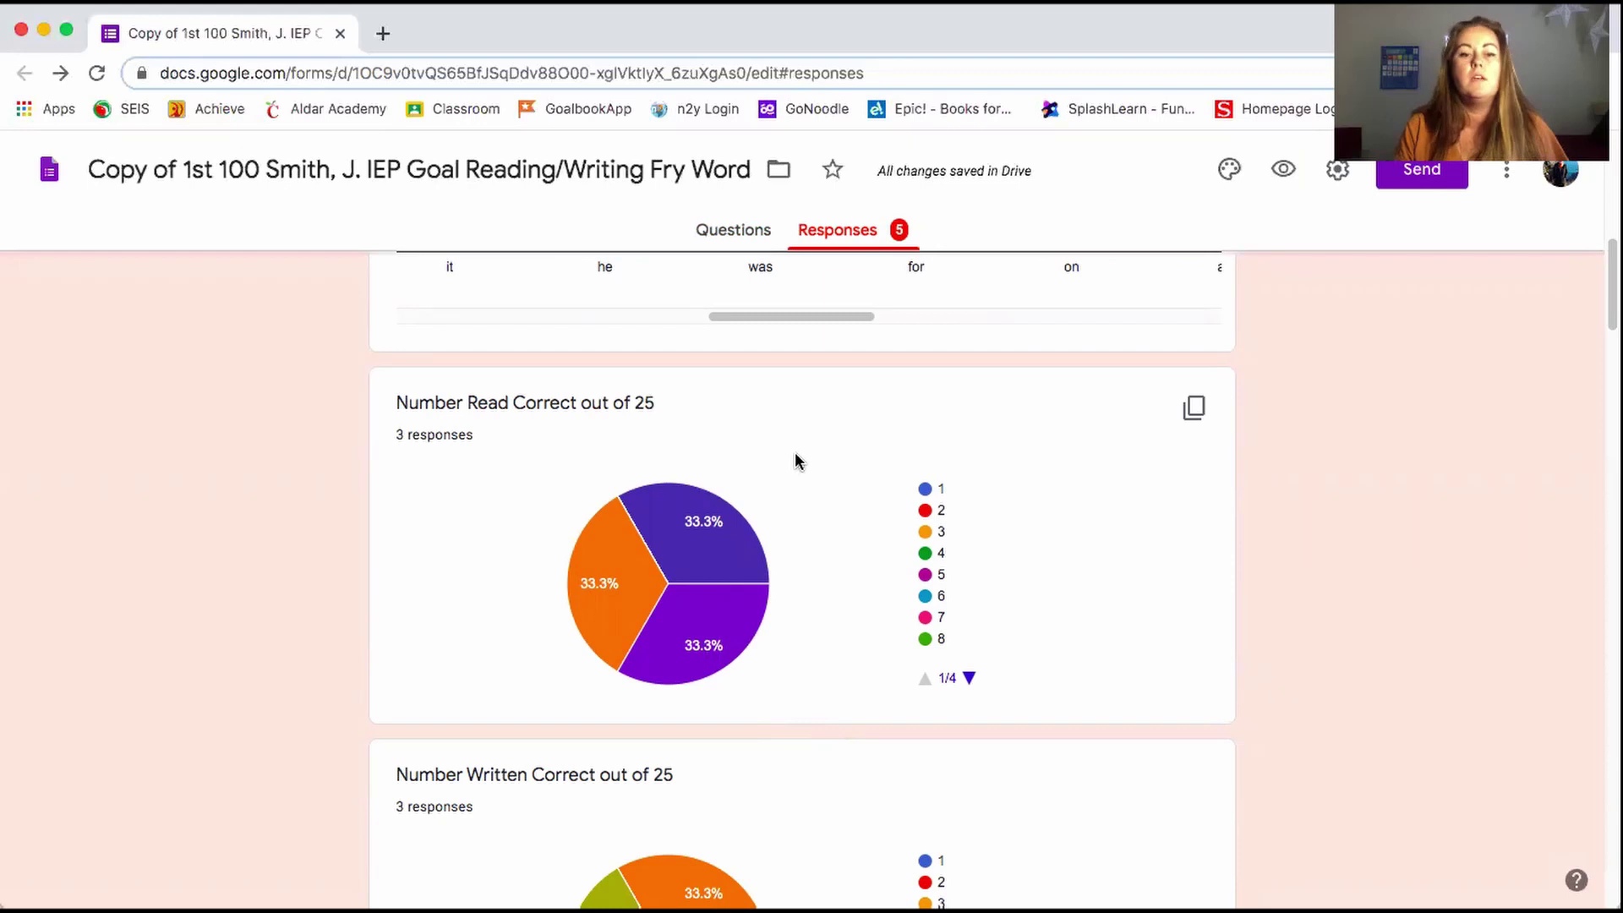
mouse_move(732, 514)
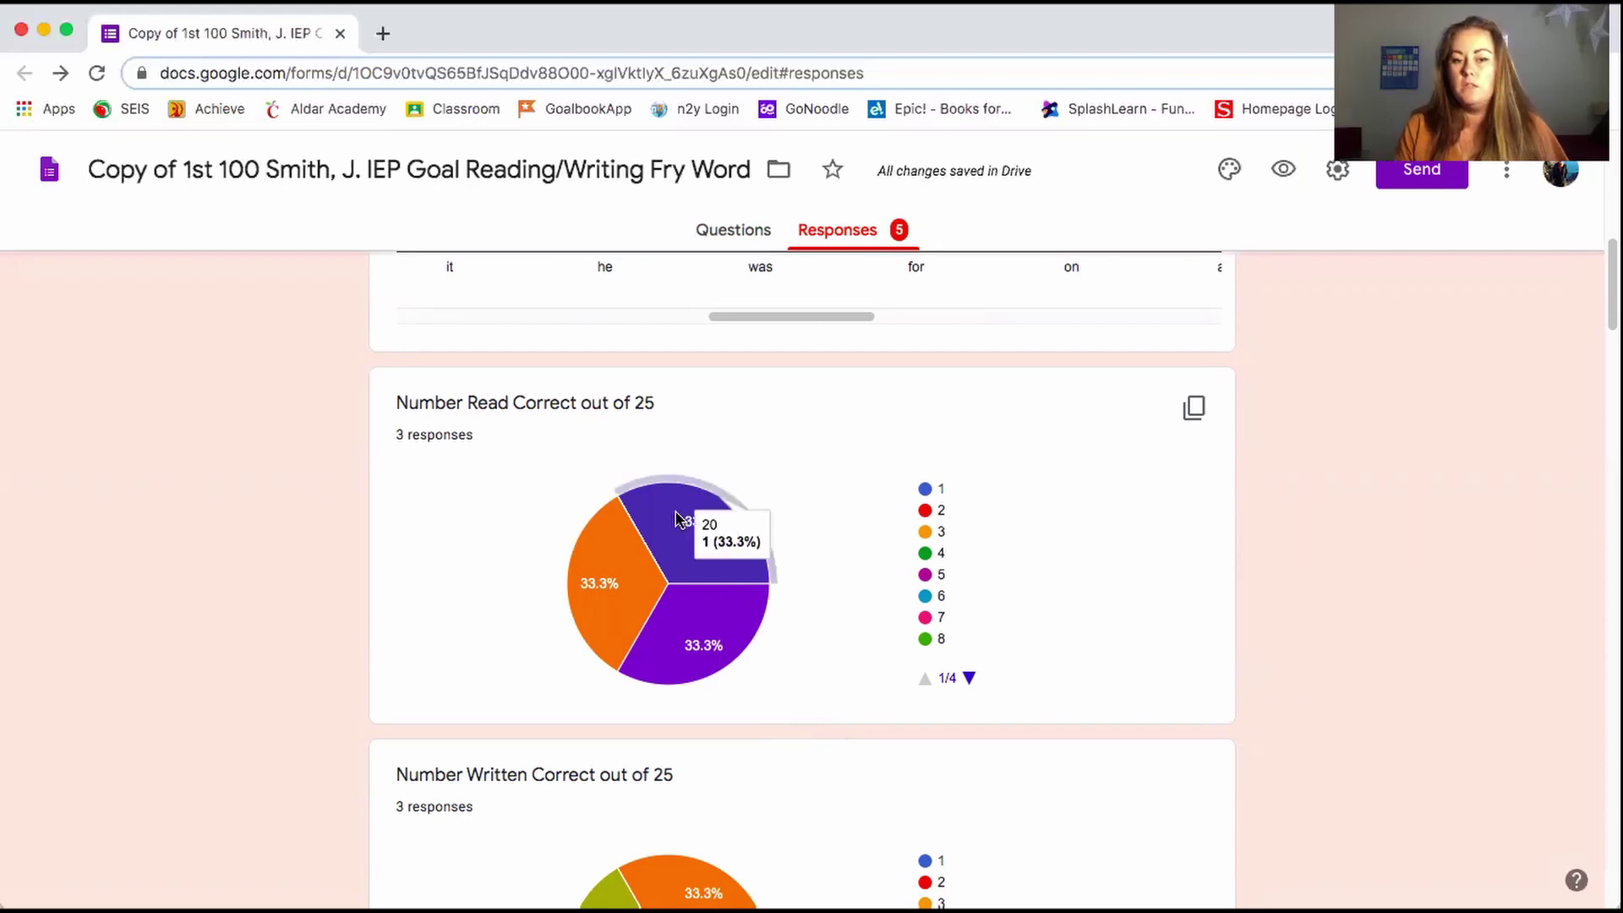
mouse_move(594, 527)
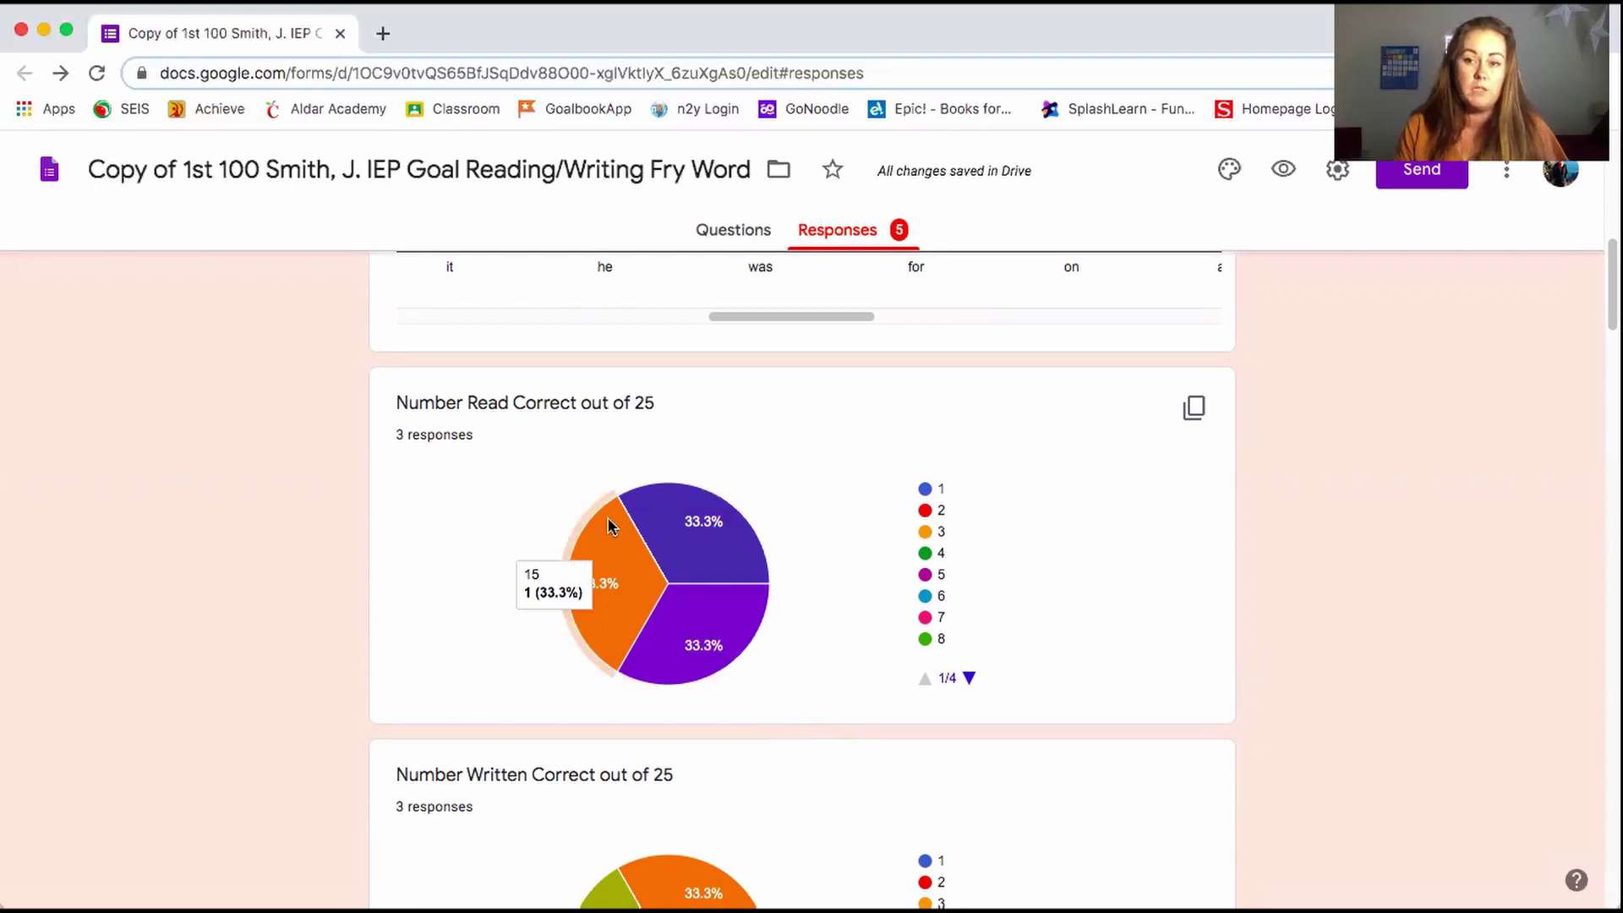
scroll(859, 720, down, 2)
scroll(858, 718, down, 3)
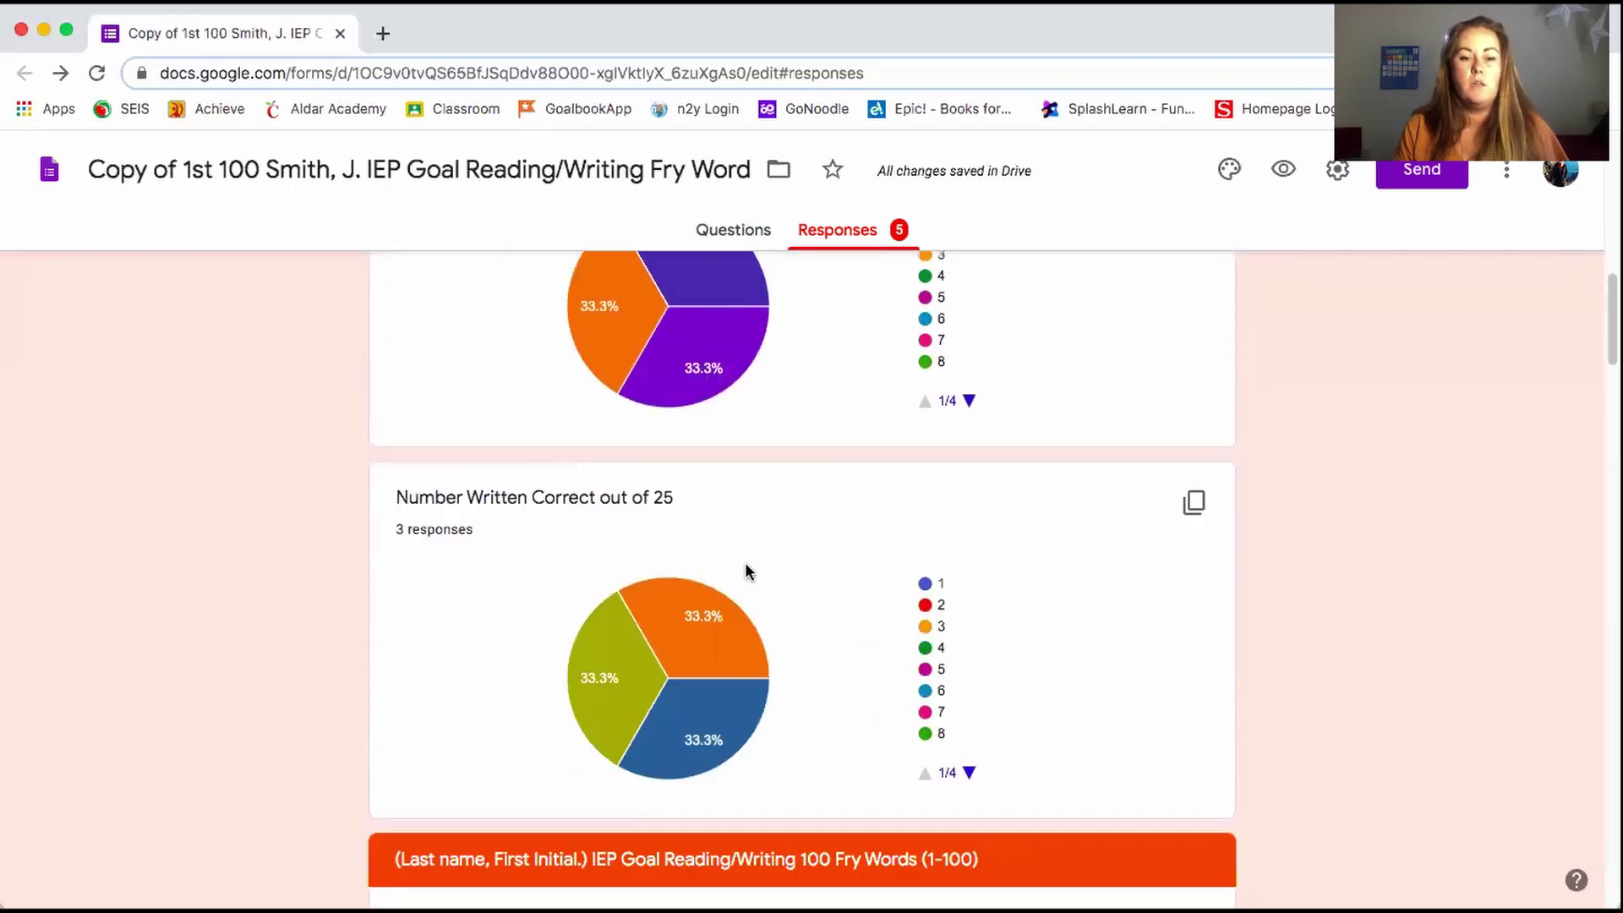
mouse_move(710, 688)
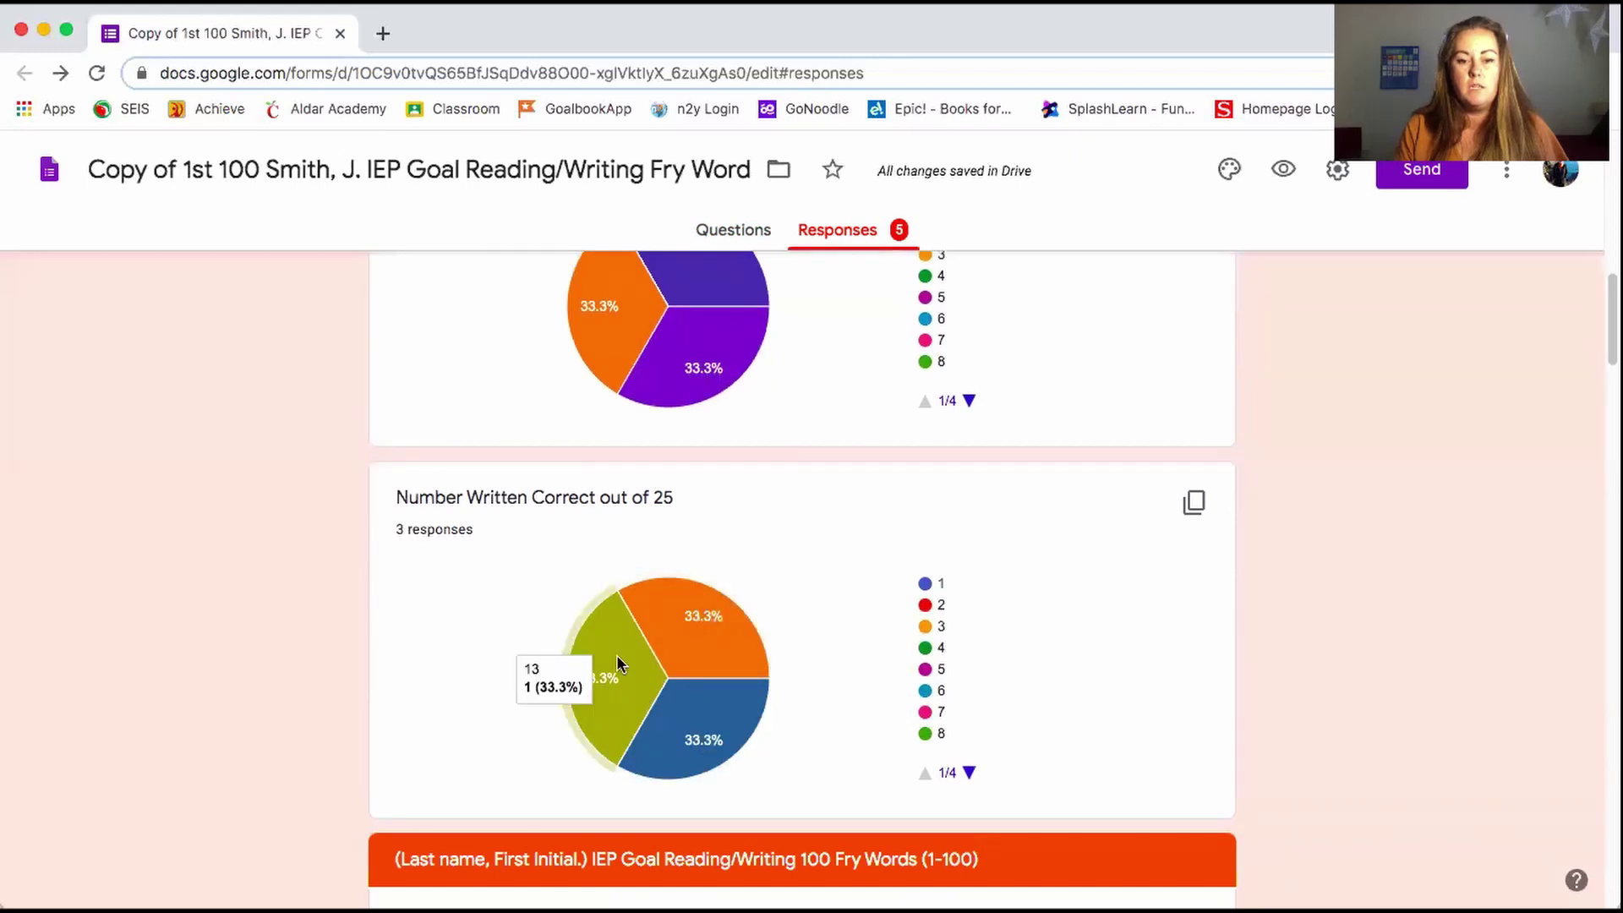
Look through the remaining word list charts and behavior notes, and check each slice of the "Who is taking data?" chart
scroll(922, 718, down, 5)
scroll(928, 726, down, 6)
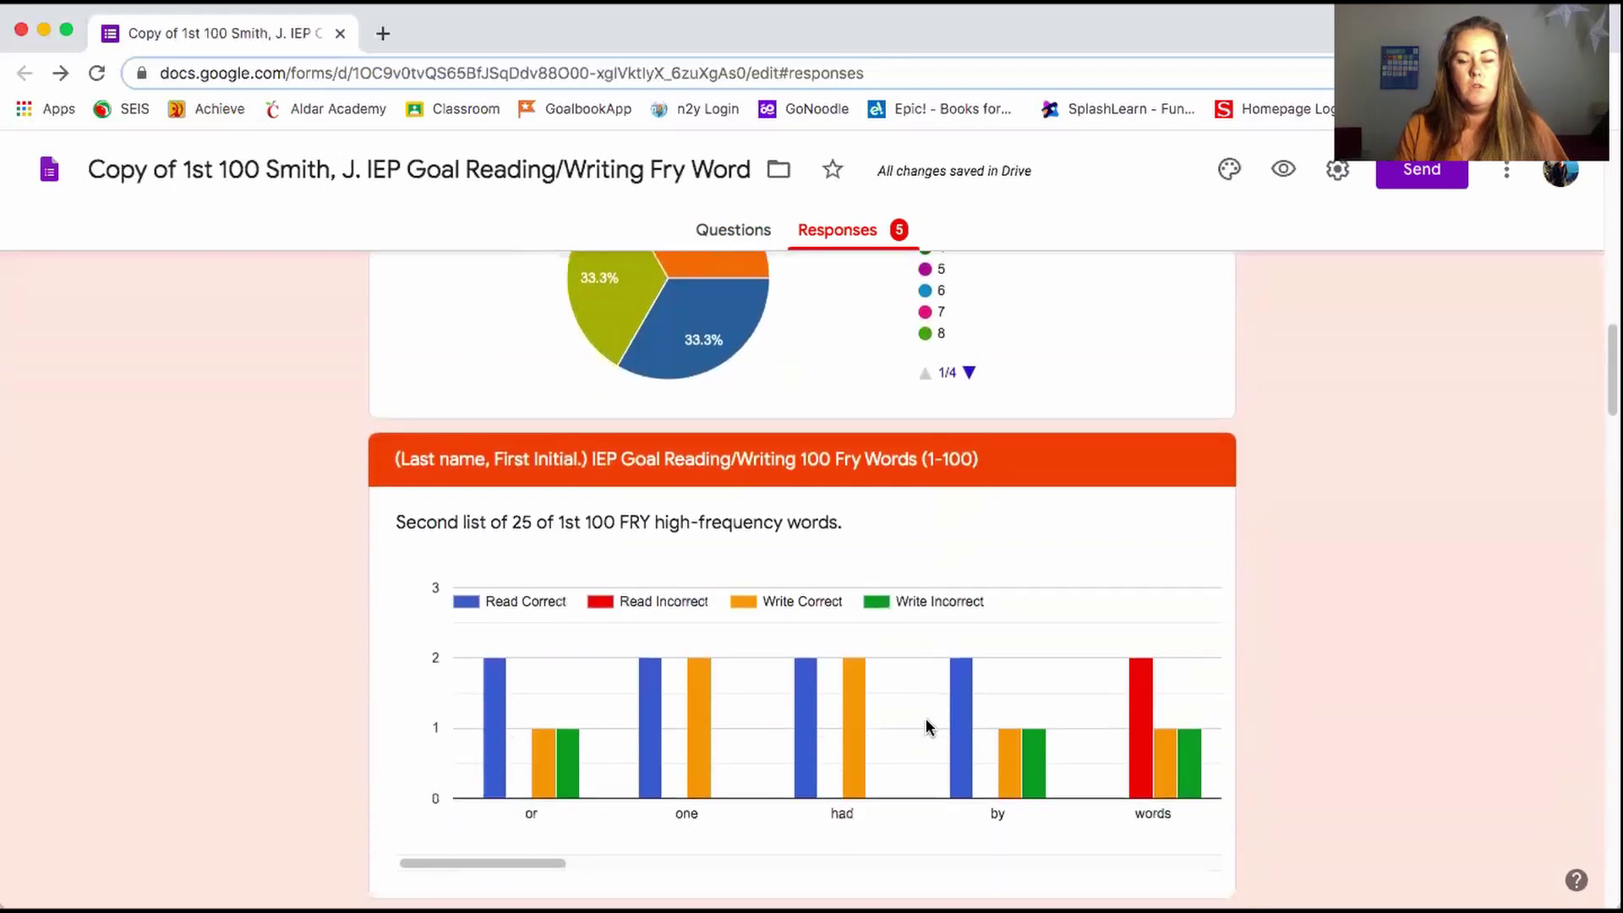
scroll(926, 718, down, 20)
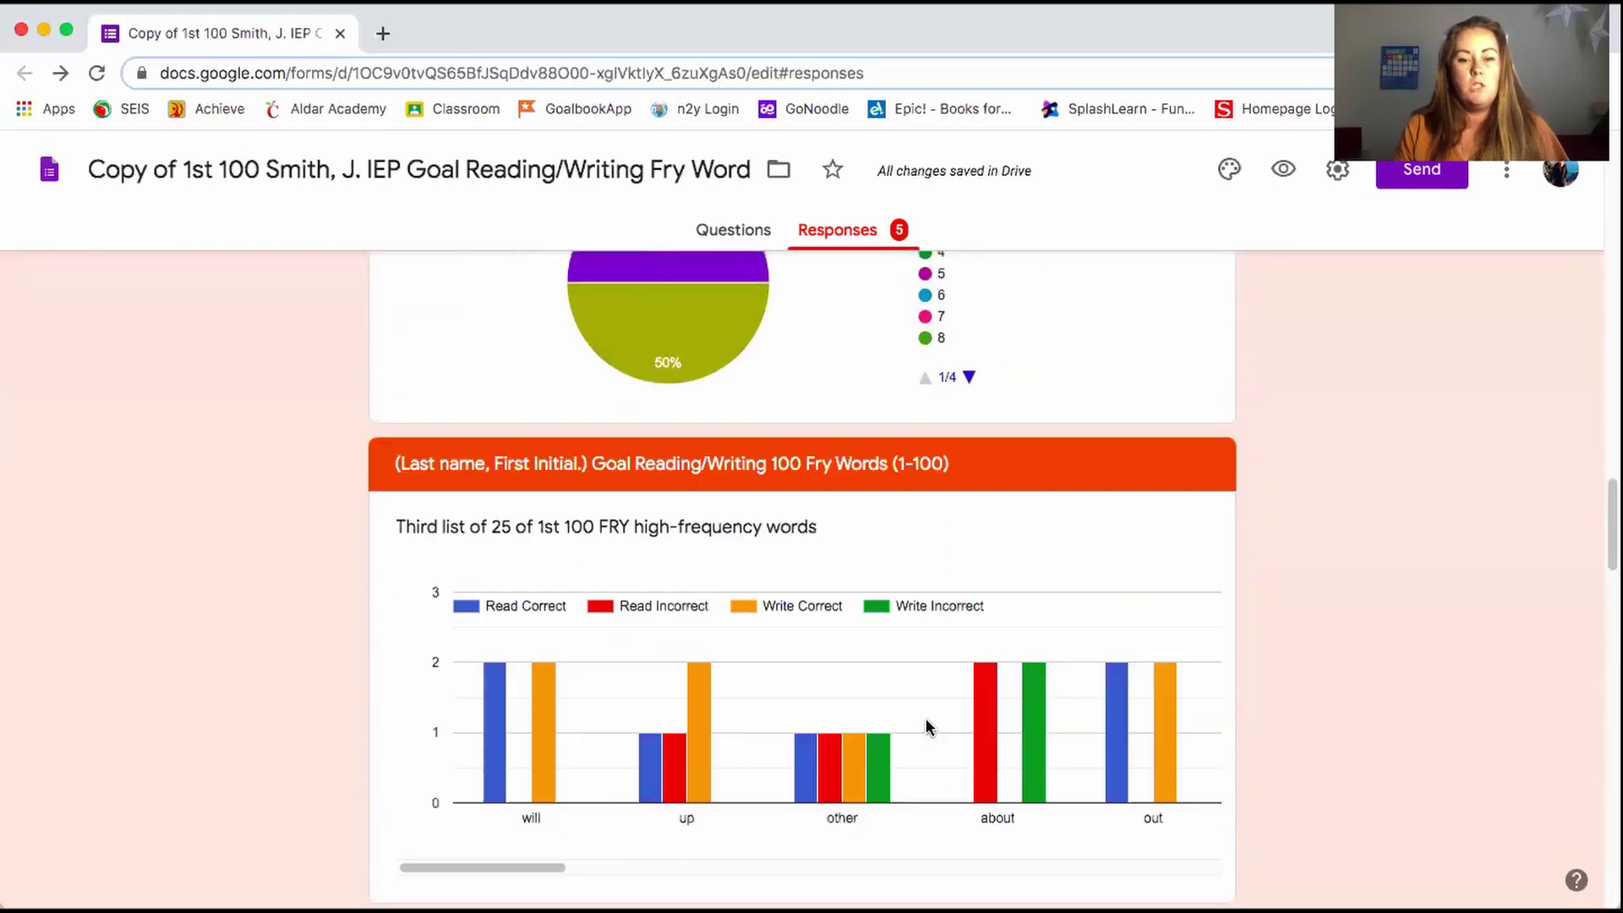
scroll(927, 727, down, 10)
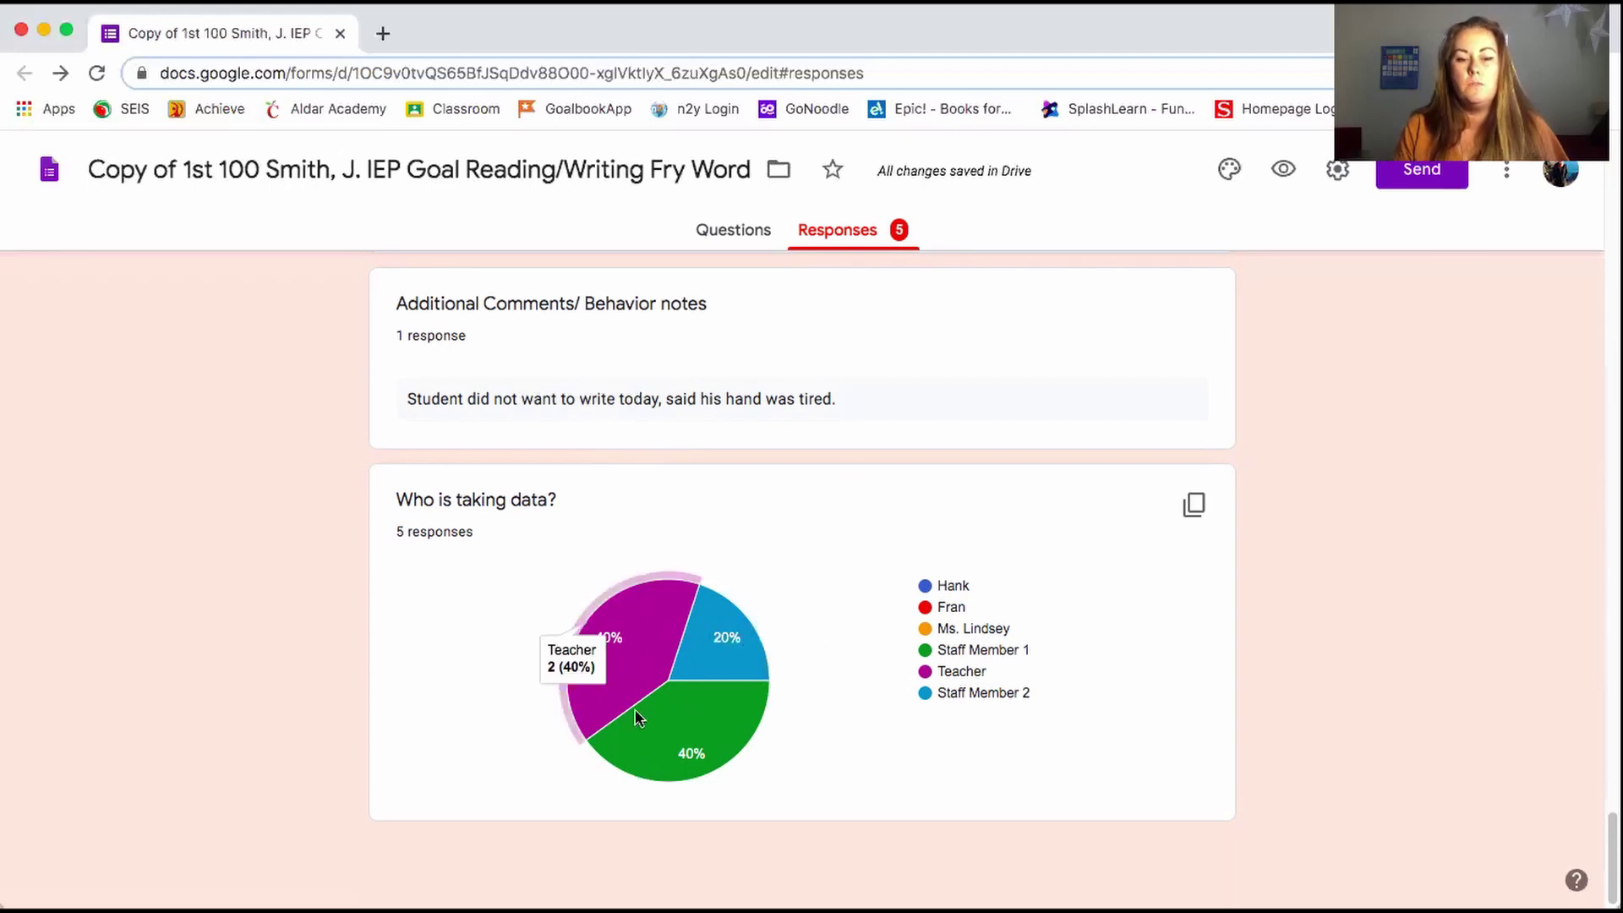
mouse_move(731, 644)
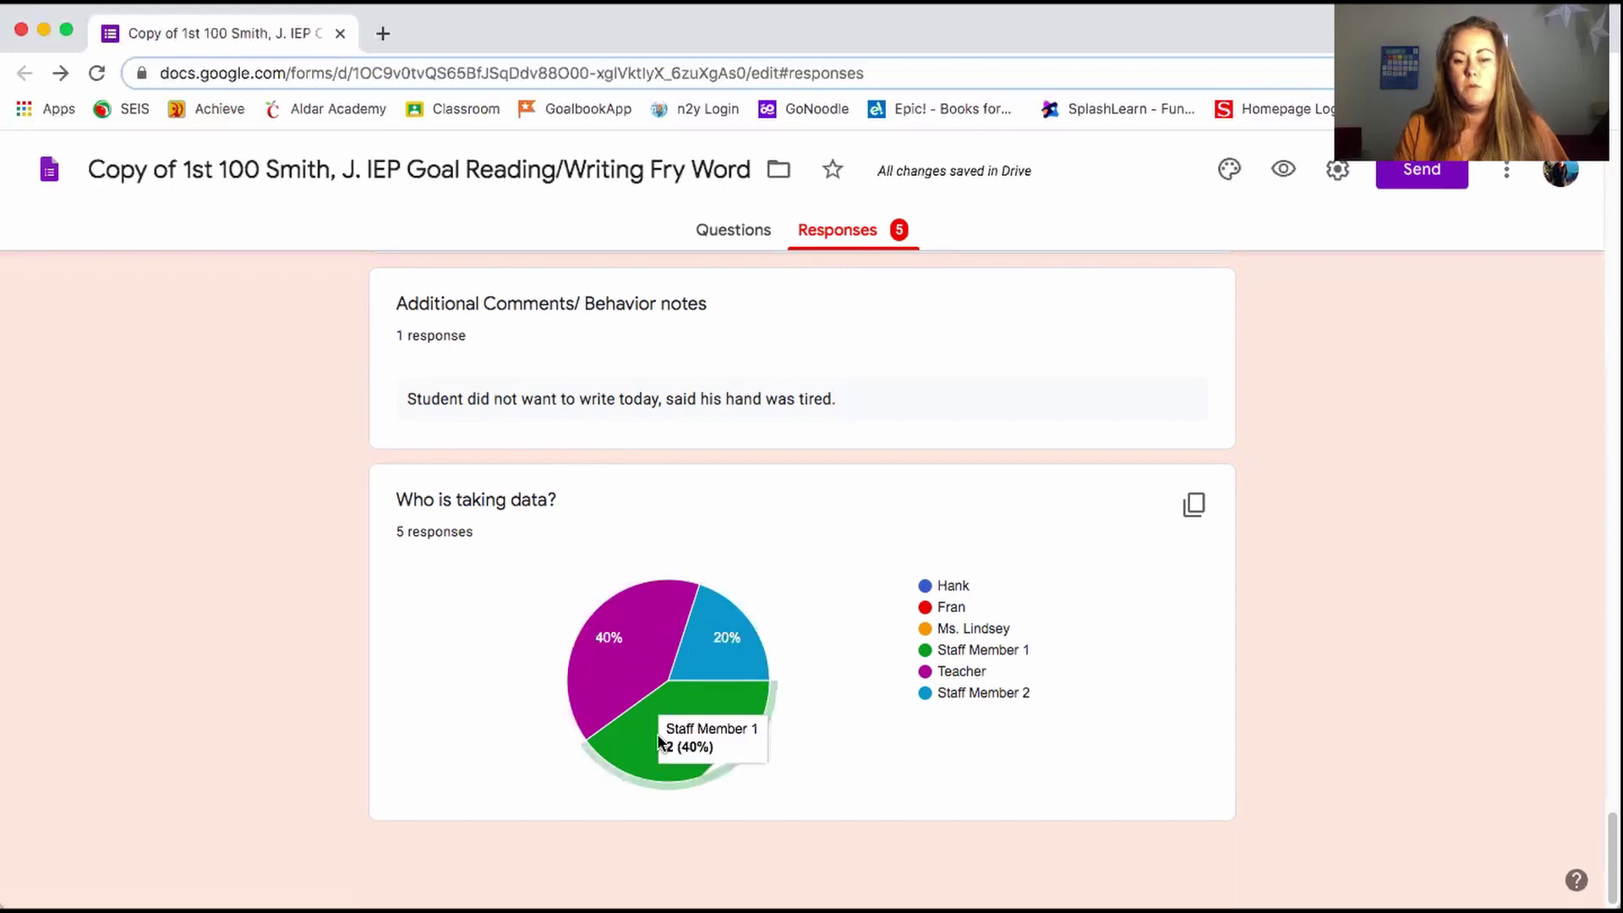
mouse_move(638, 634)
mouse_move(731, 612)
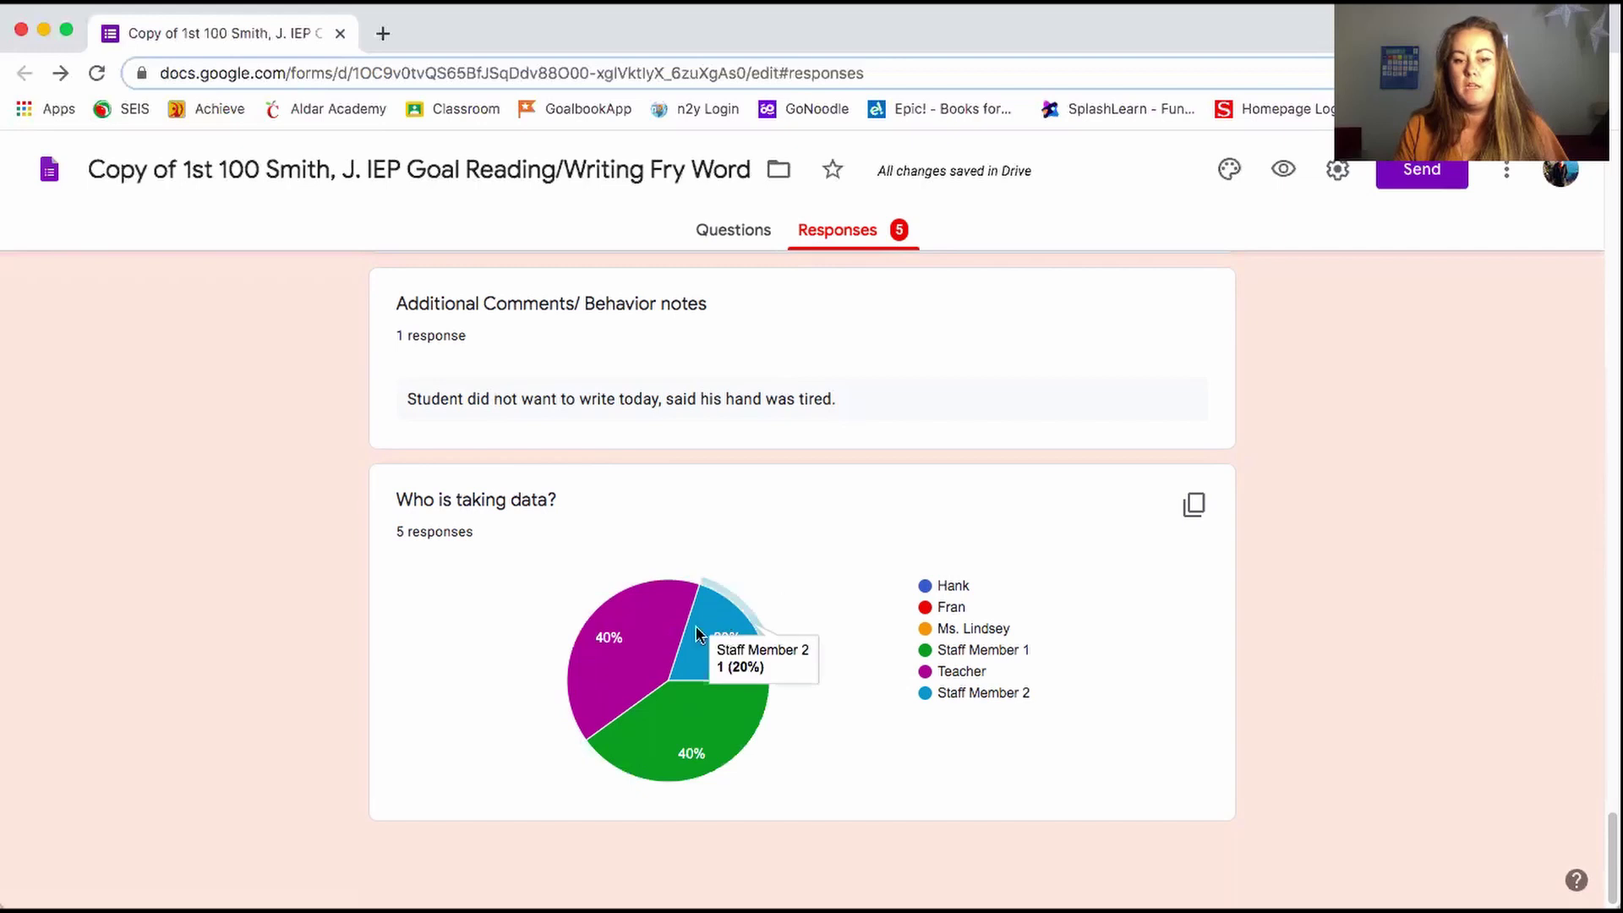
View the responses by question and review the Number Read Correct out of 25 answers for the third word list
scroll(931, 495, up, 20)
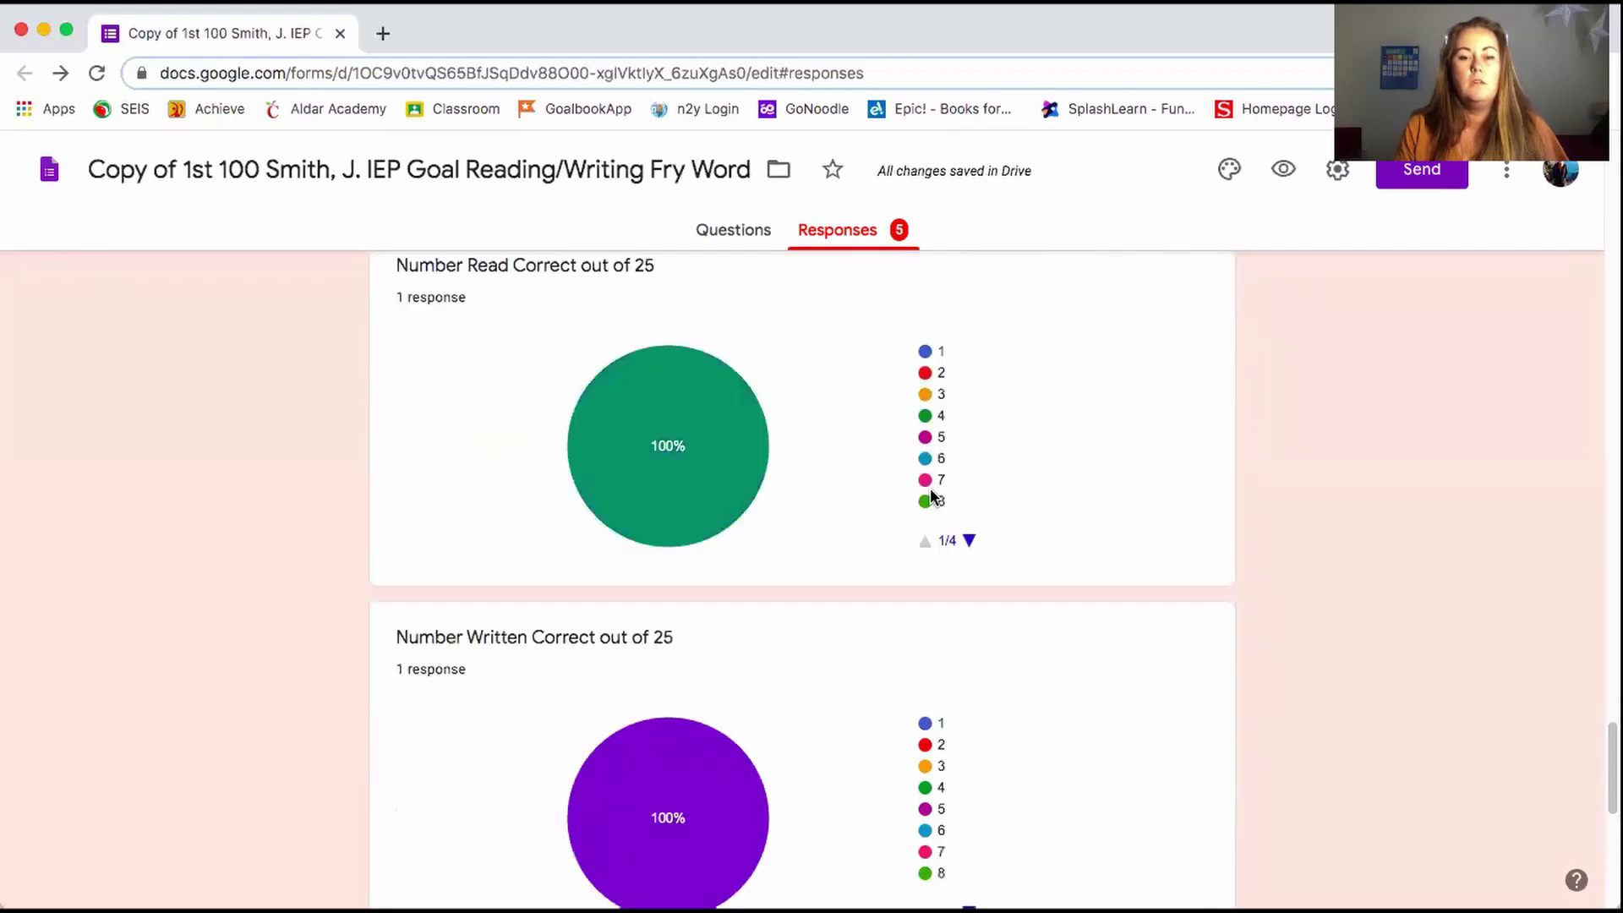
scroll(932, 495, up, 10)
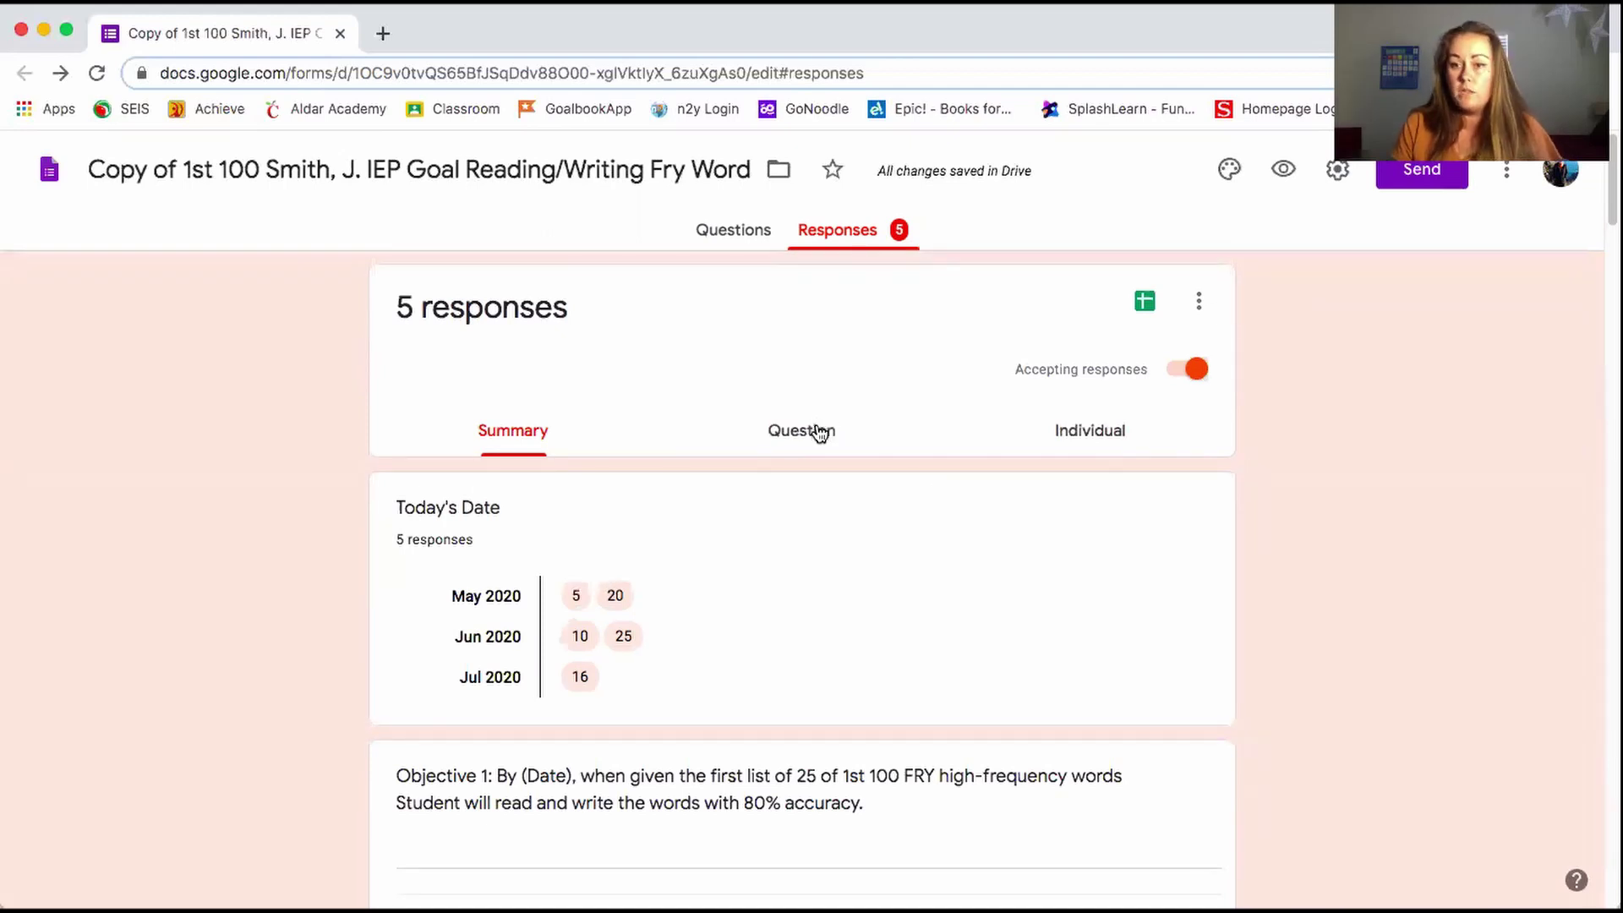
click(816, 432)
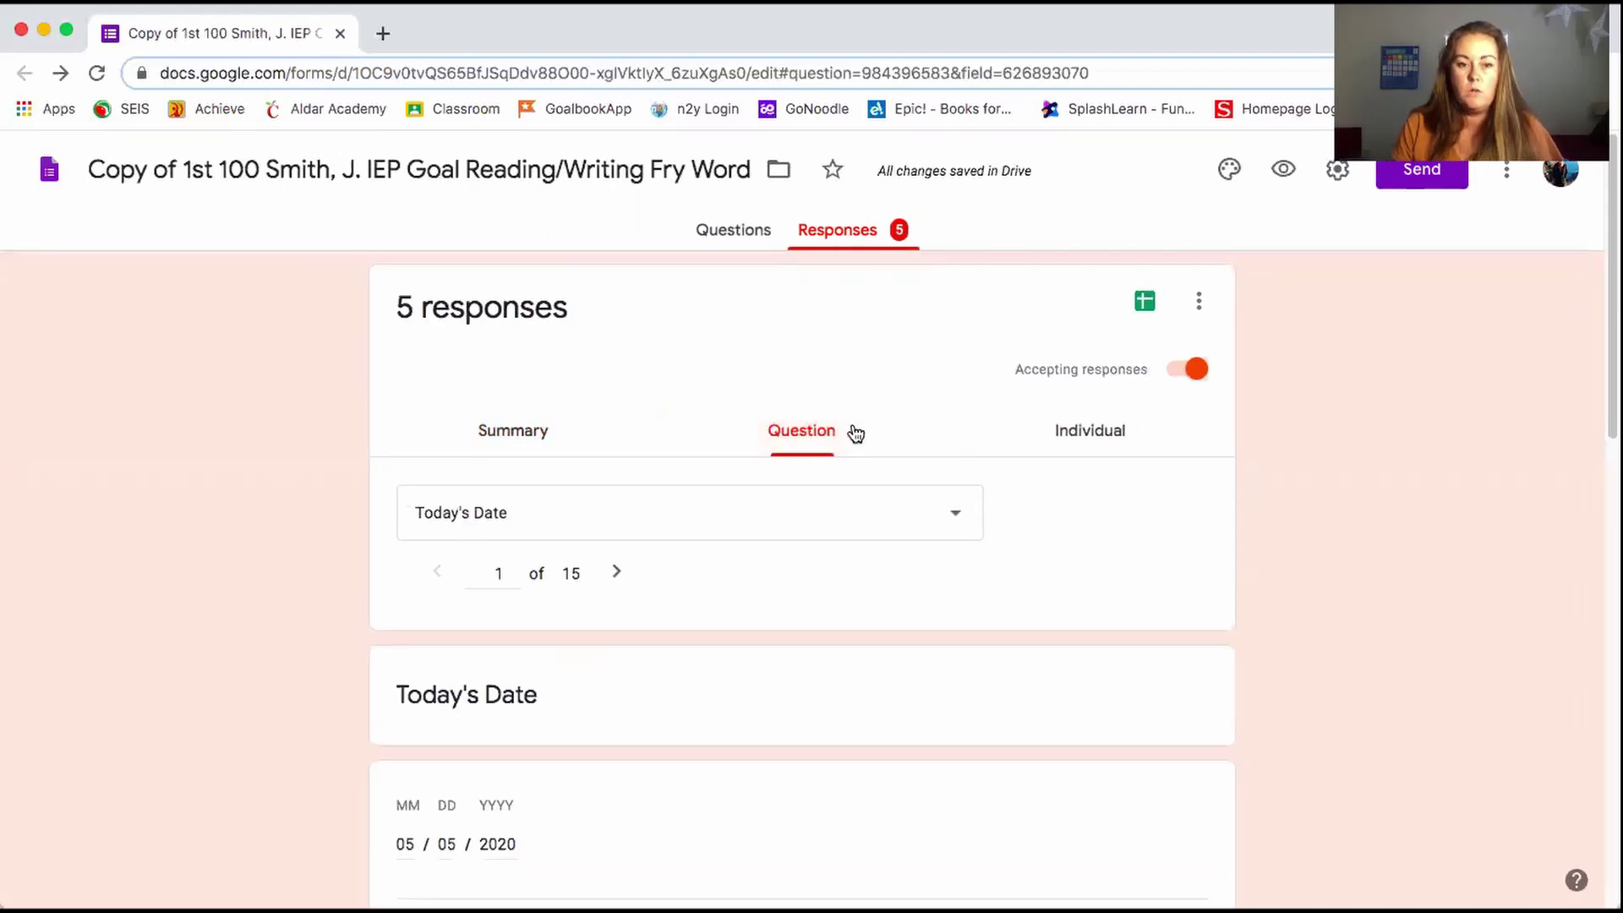
click(962, 516)
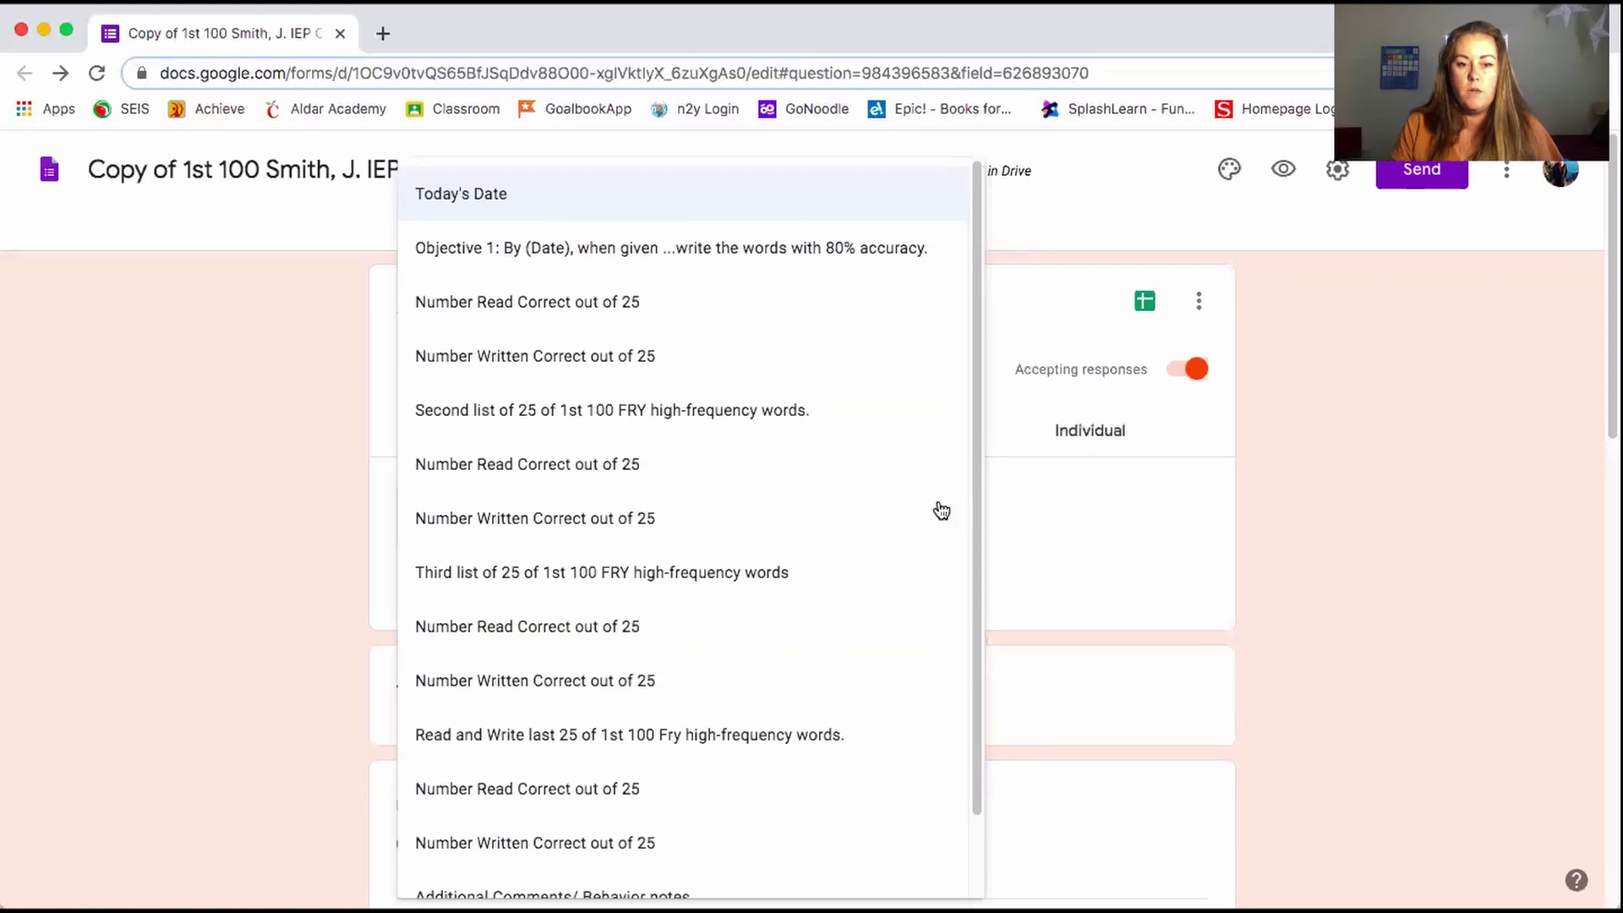
click(680, 632)
scroll(866, 663, down, 6)
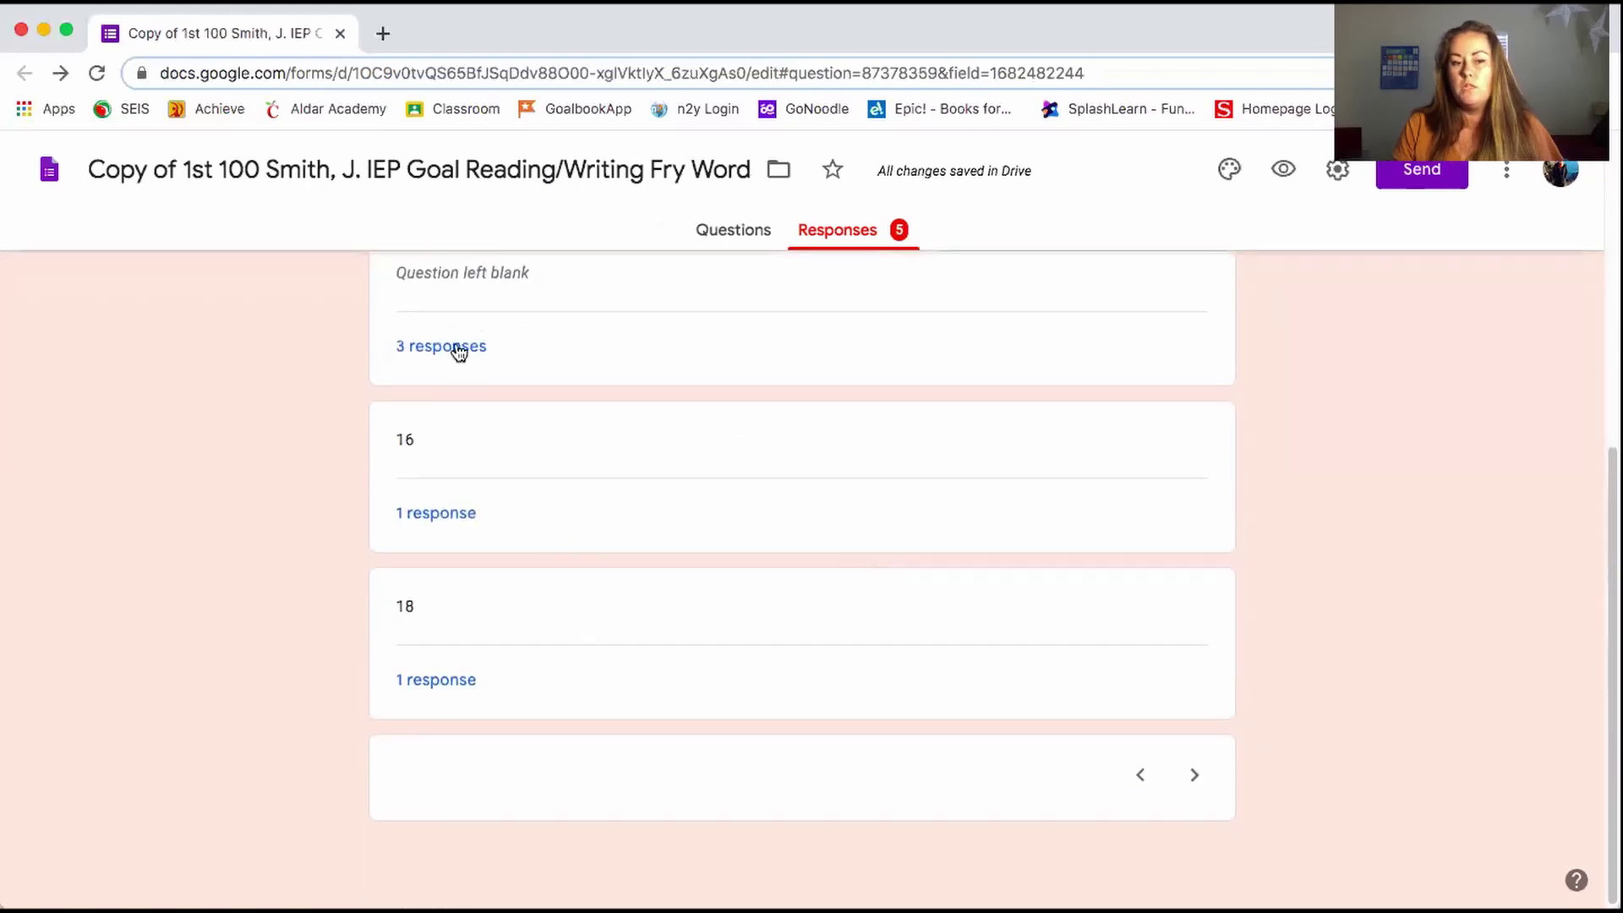
scroll(600, 411, up, 6)
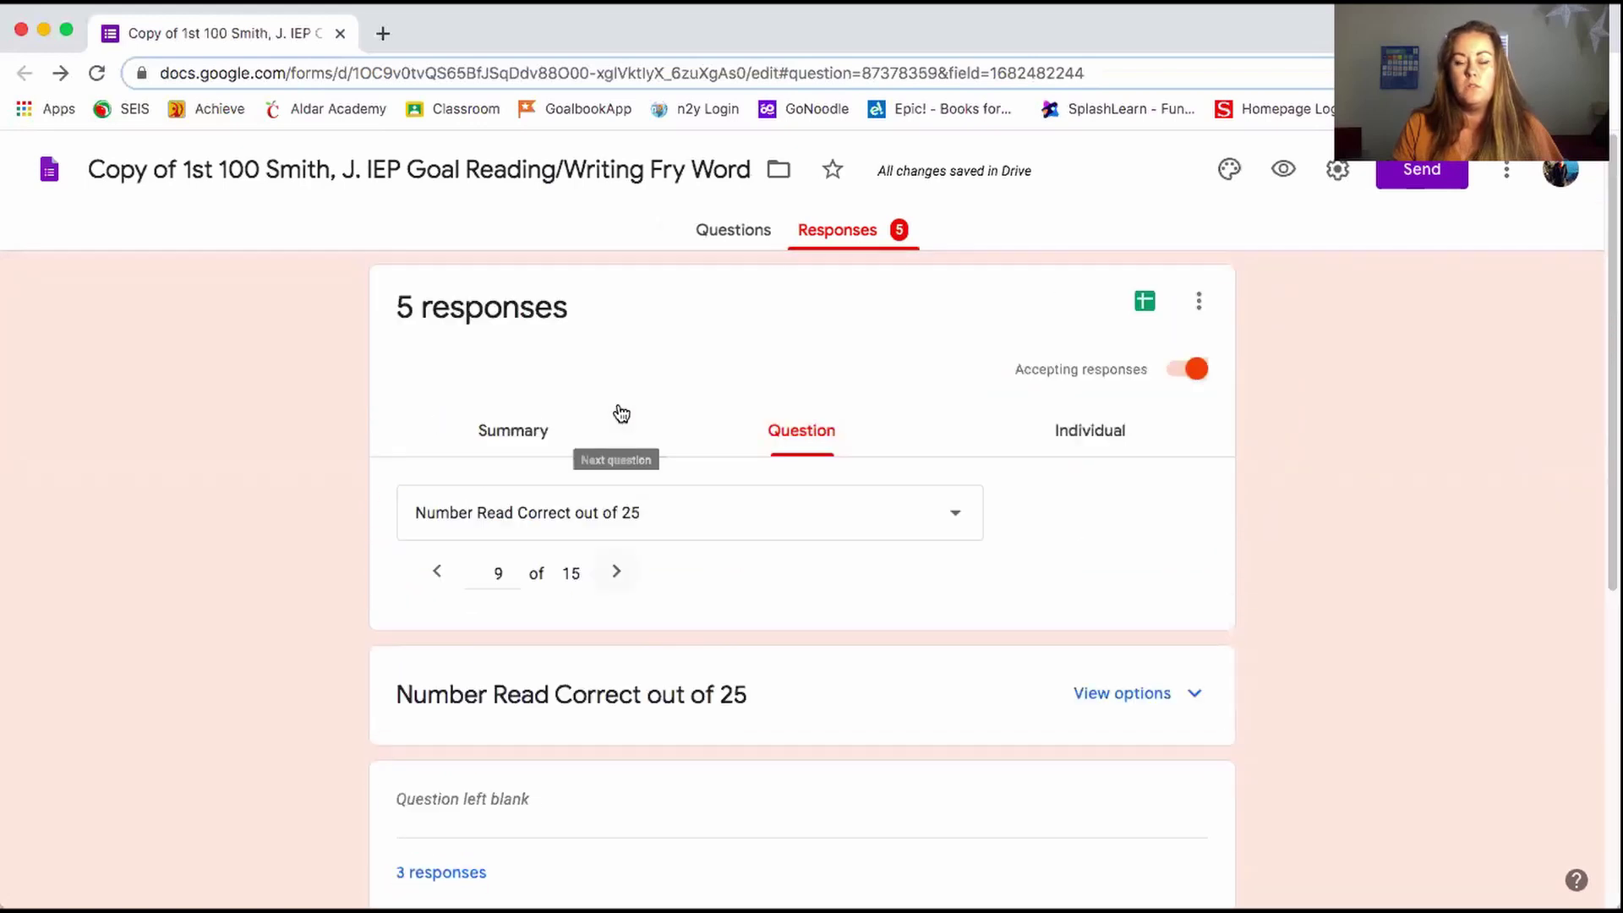
View the responses individually and examine the first one's Objective 1 word grid and its read and written scores
click(1099, 438)
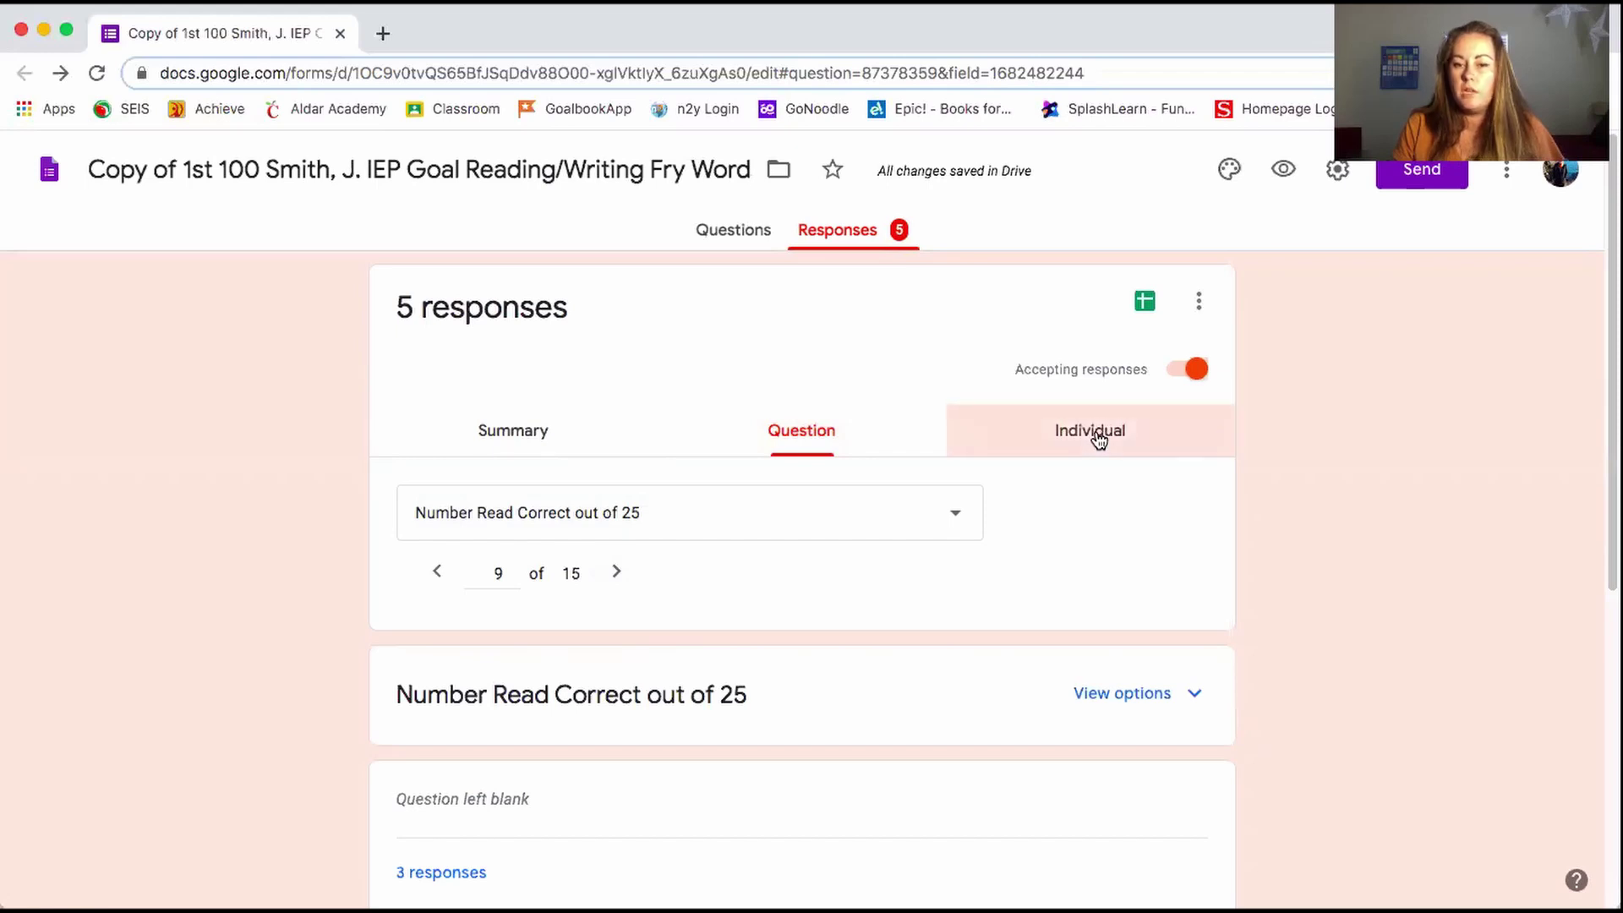
scroll(964, 605, down, 1)
scroll(964, 606, down, 9)
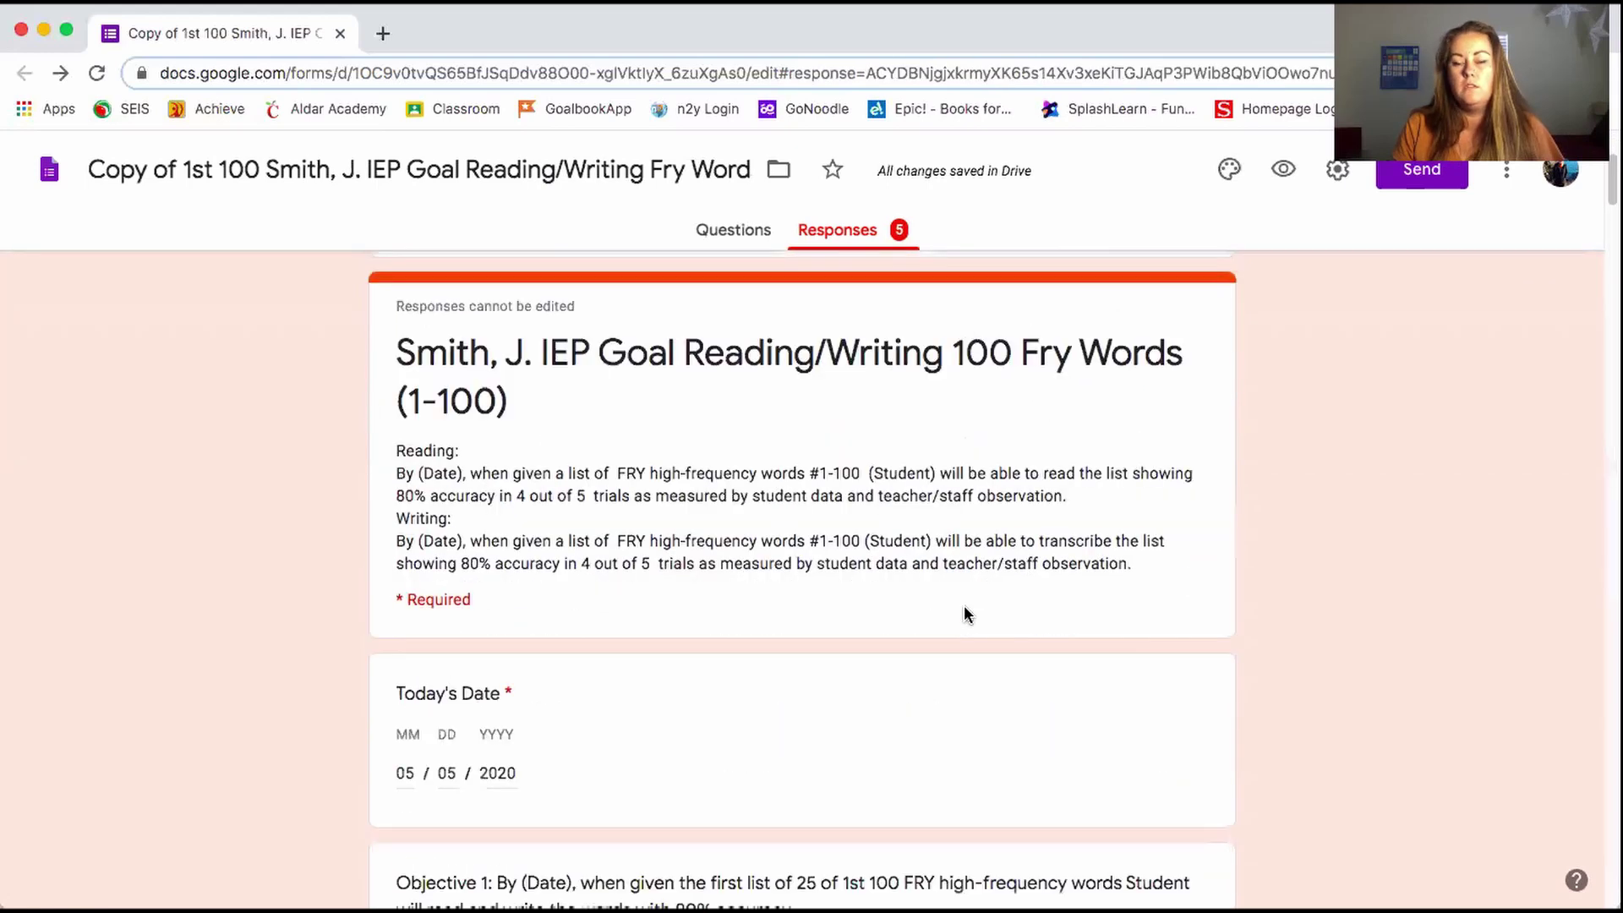
scroll(968, 614, down, 3)
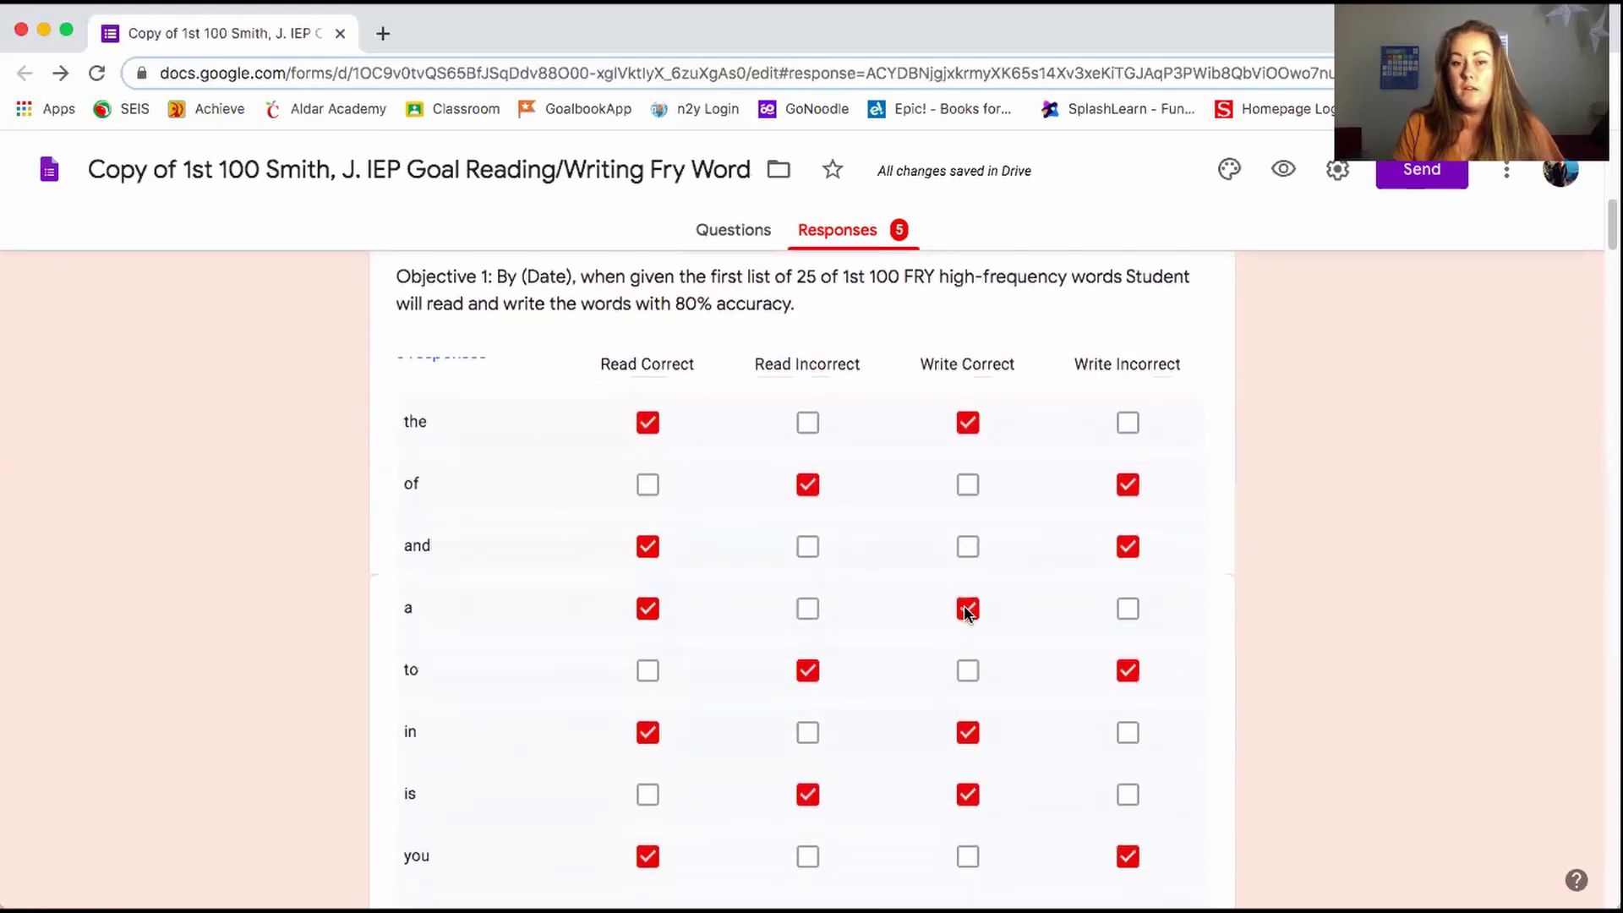
scroll(968, 615, down, 10)
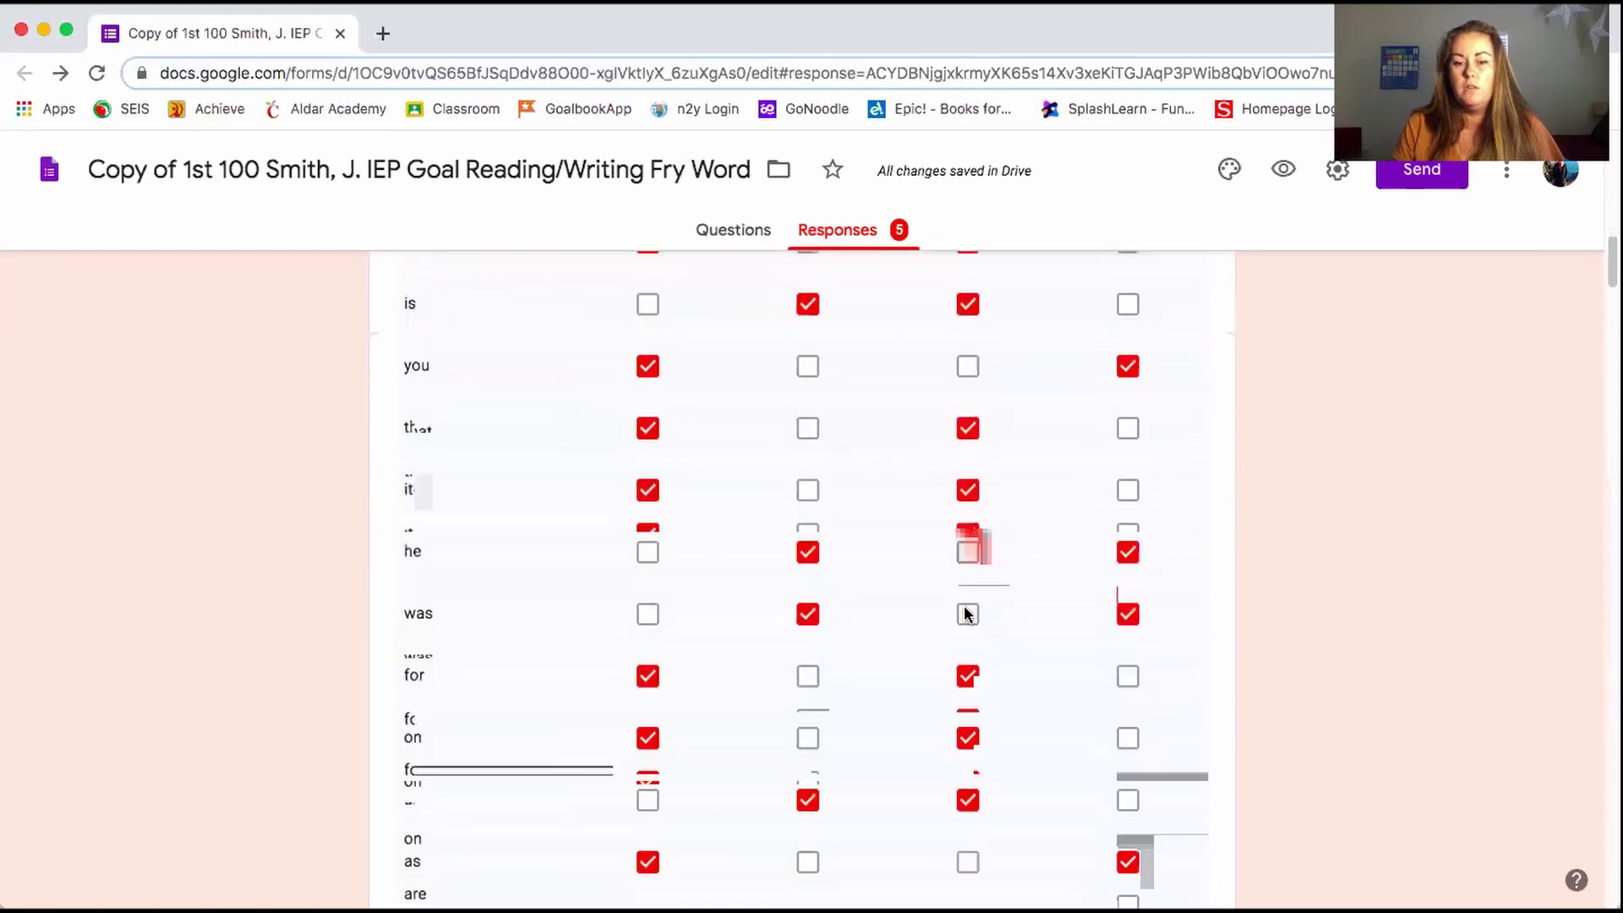
scroll(967, 610, down, 10)
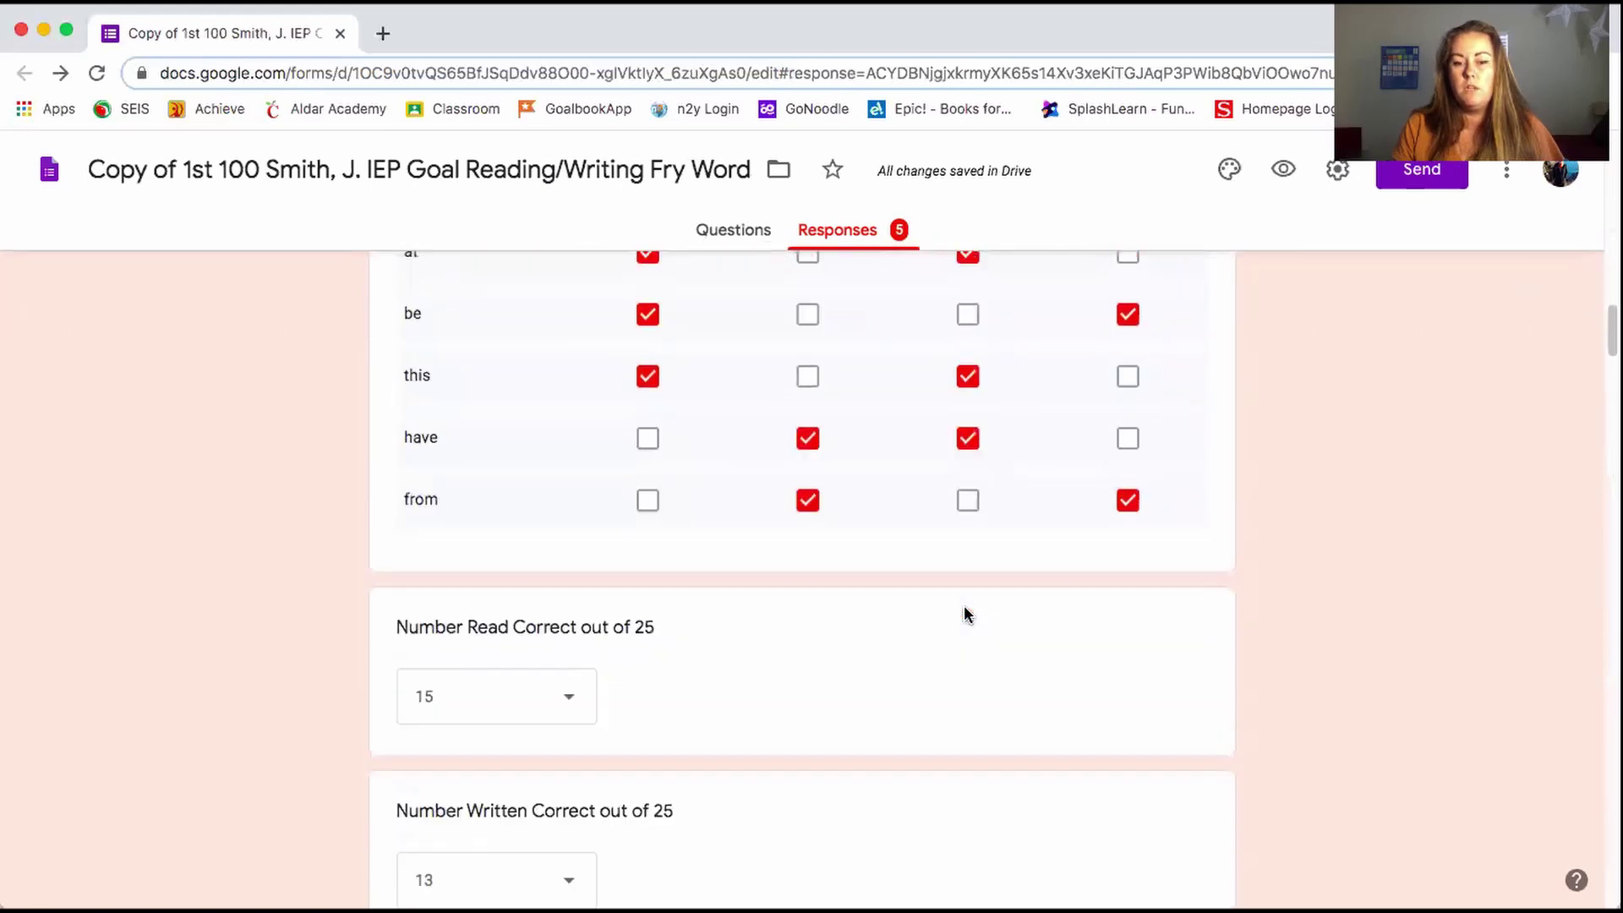
scroll(968, 614, up, 20)
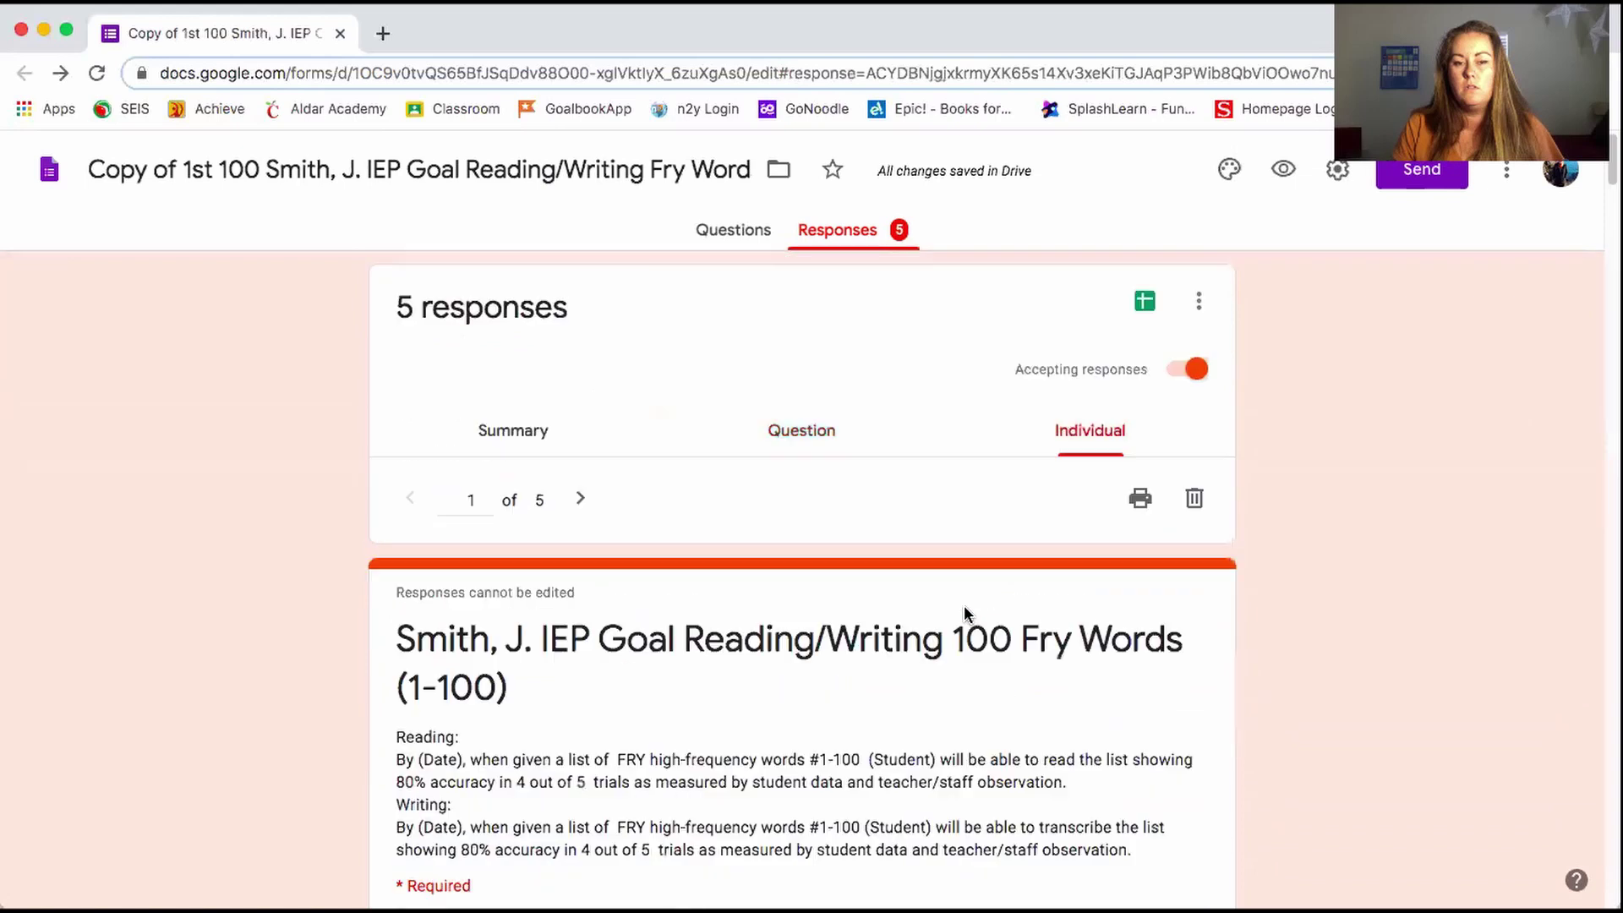
Return to the form's questions and locate the student's last name and first initial in the form title
click(507, 430)
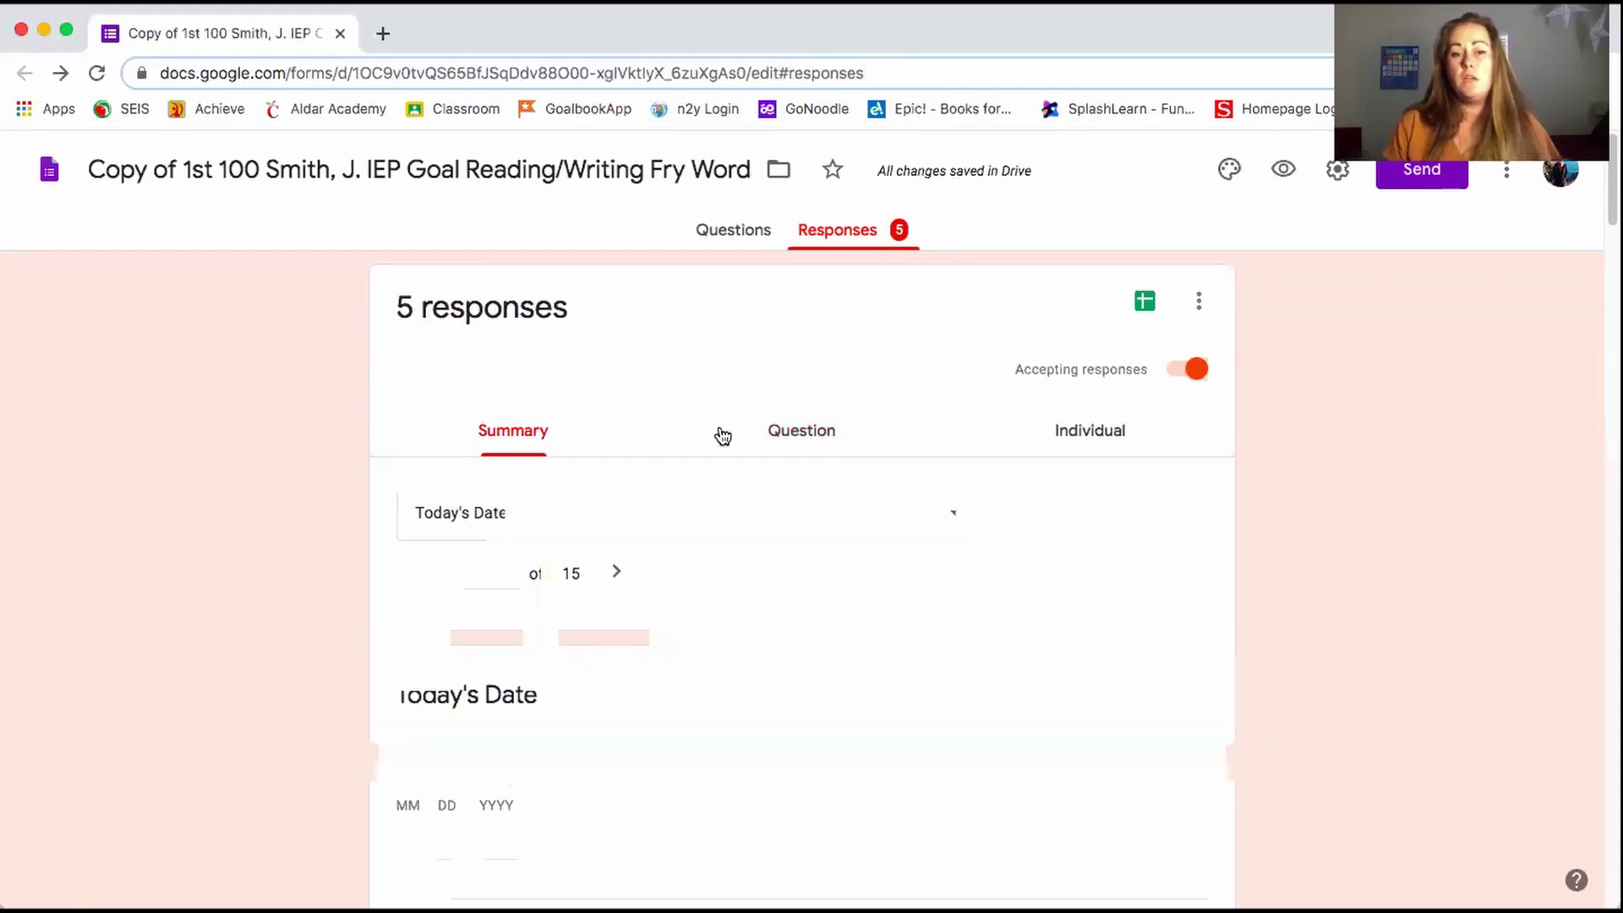
click(754, 228)
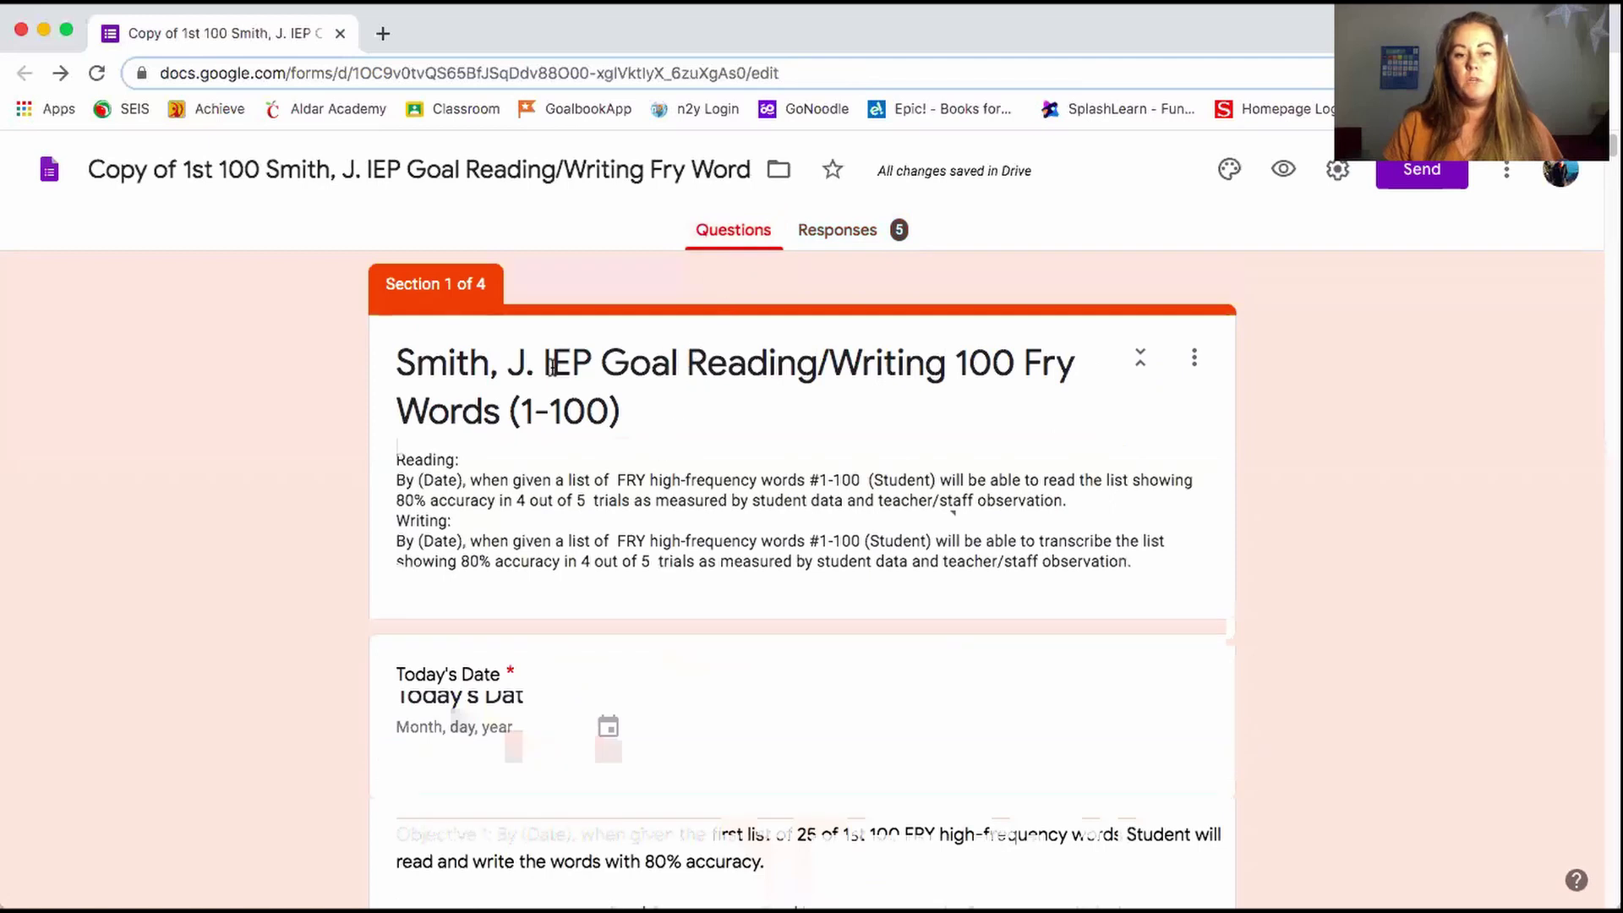
click(535, 365)
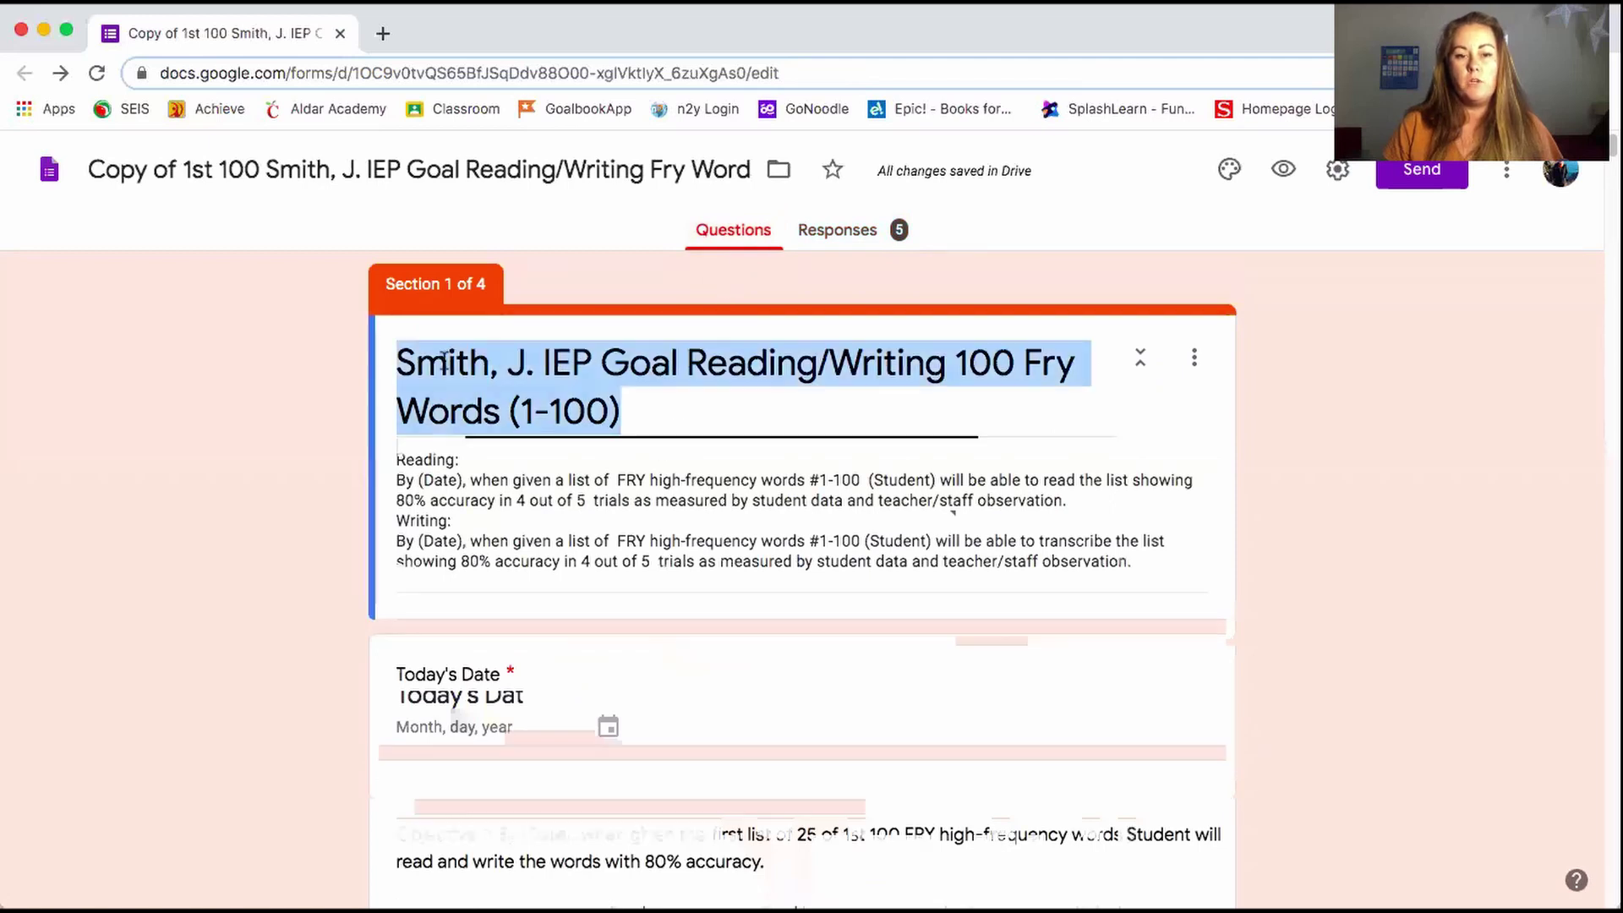
click(532, 364)
drag(533, 364, 391, 353)
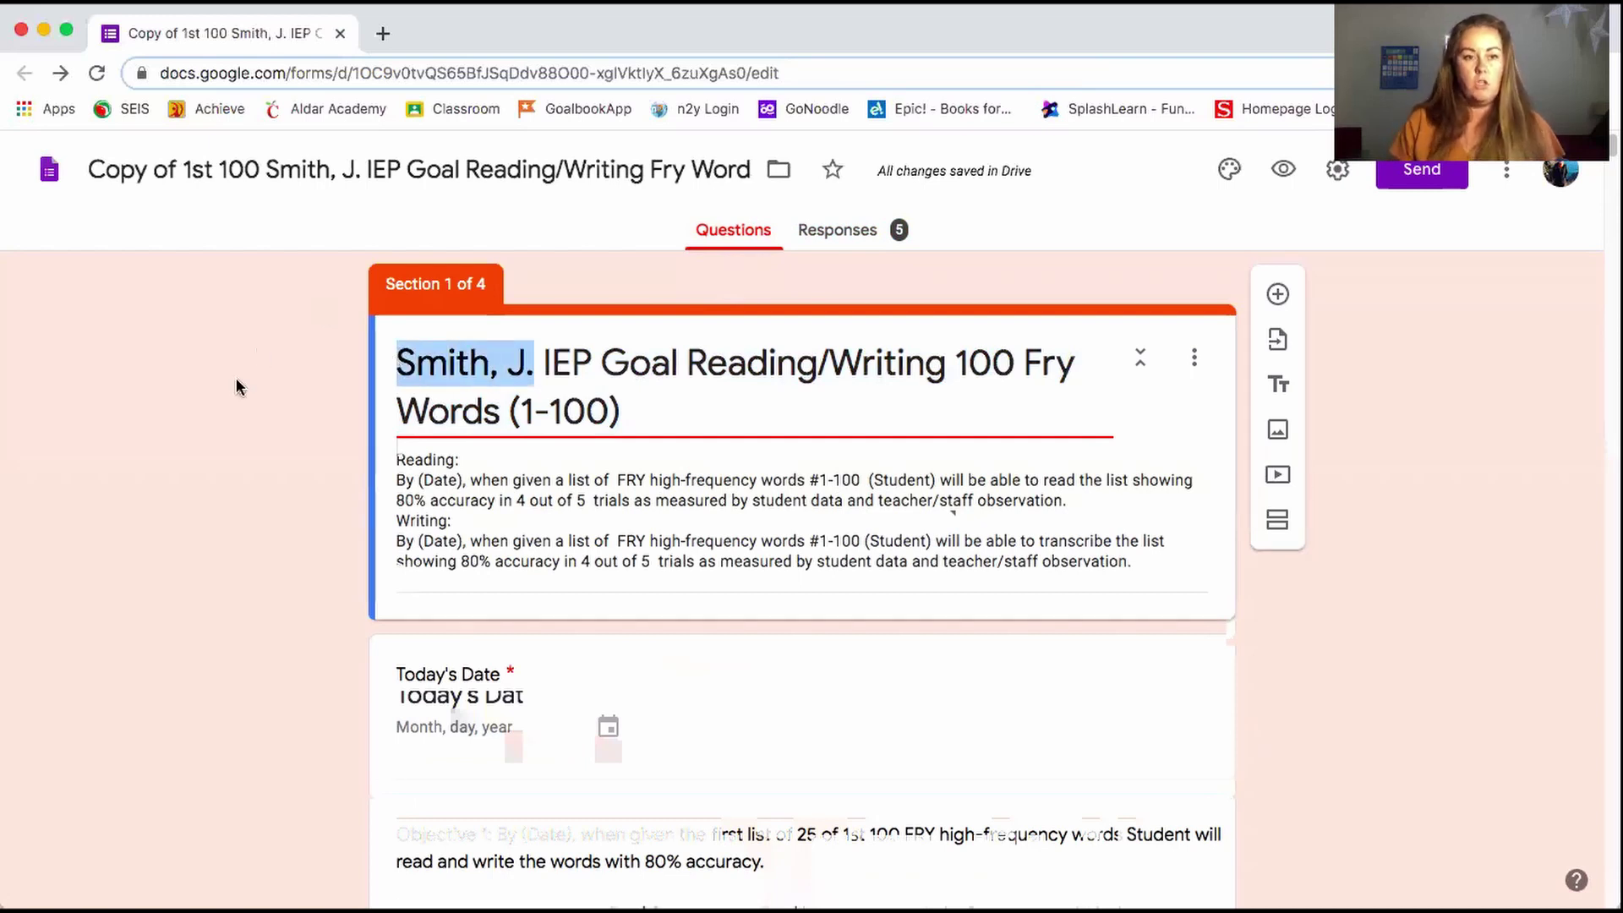
click(242, 343)
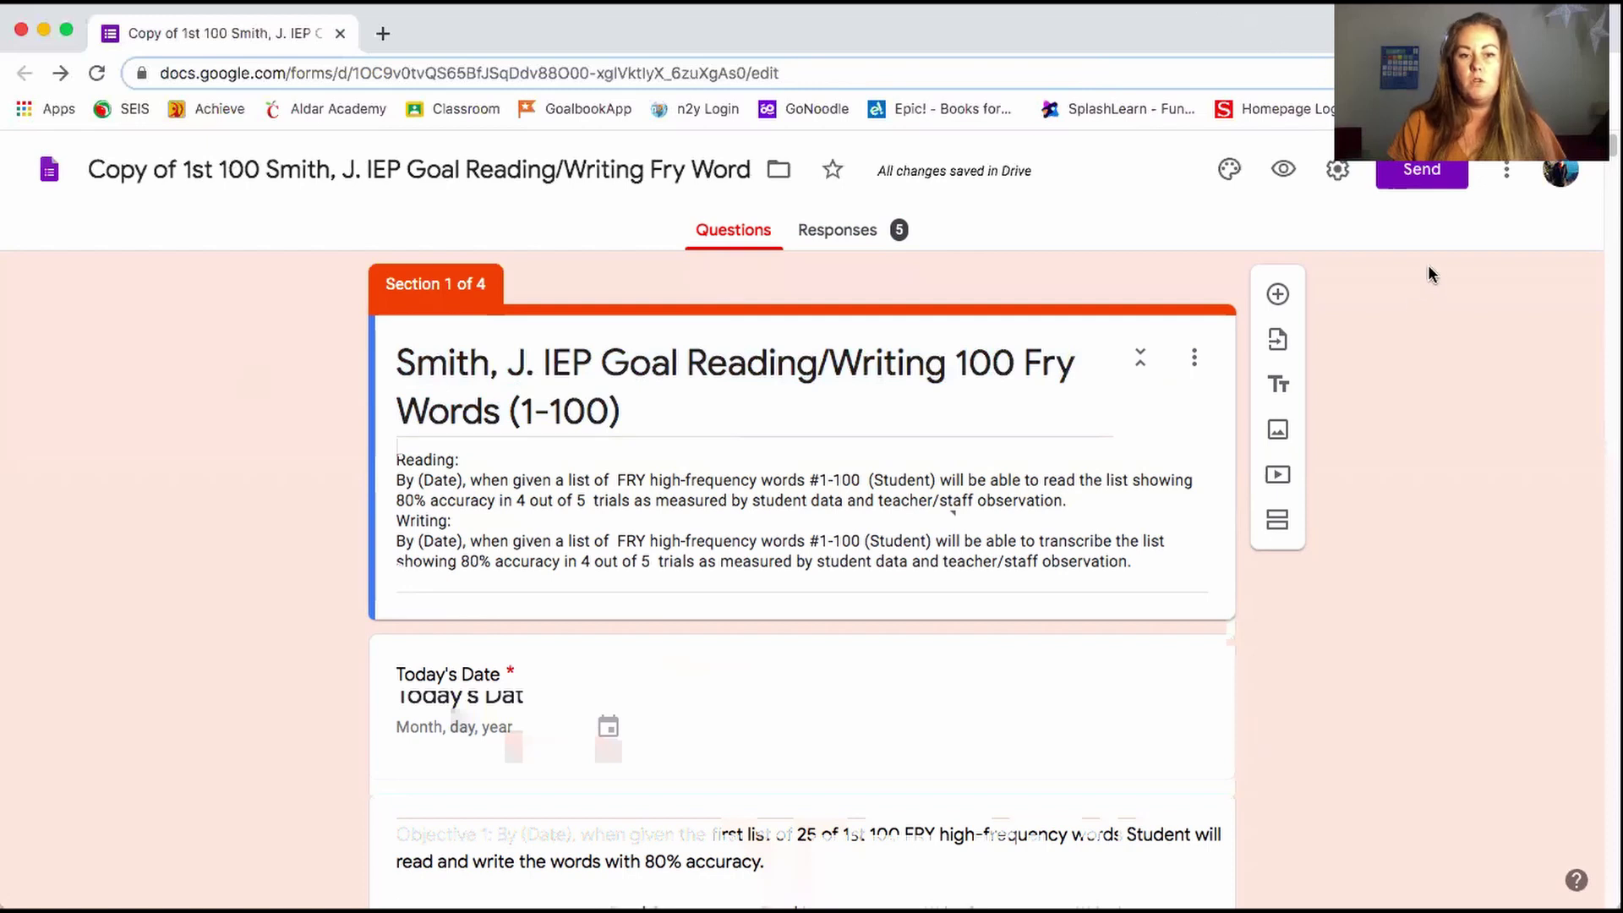
Make a copy of the form in My Drive, keeping the suggested name and not sharing it with the same people
click(1508, 173)
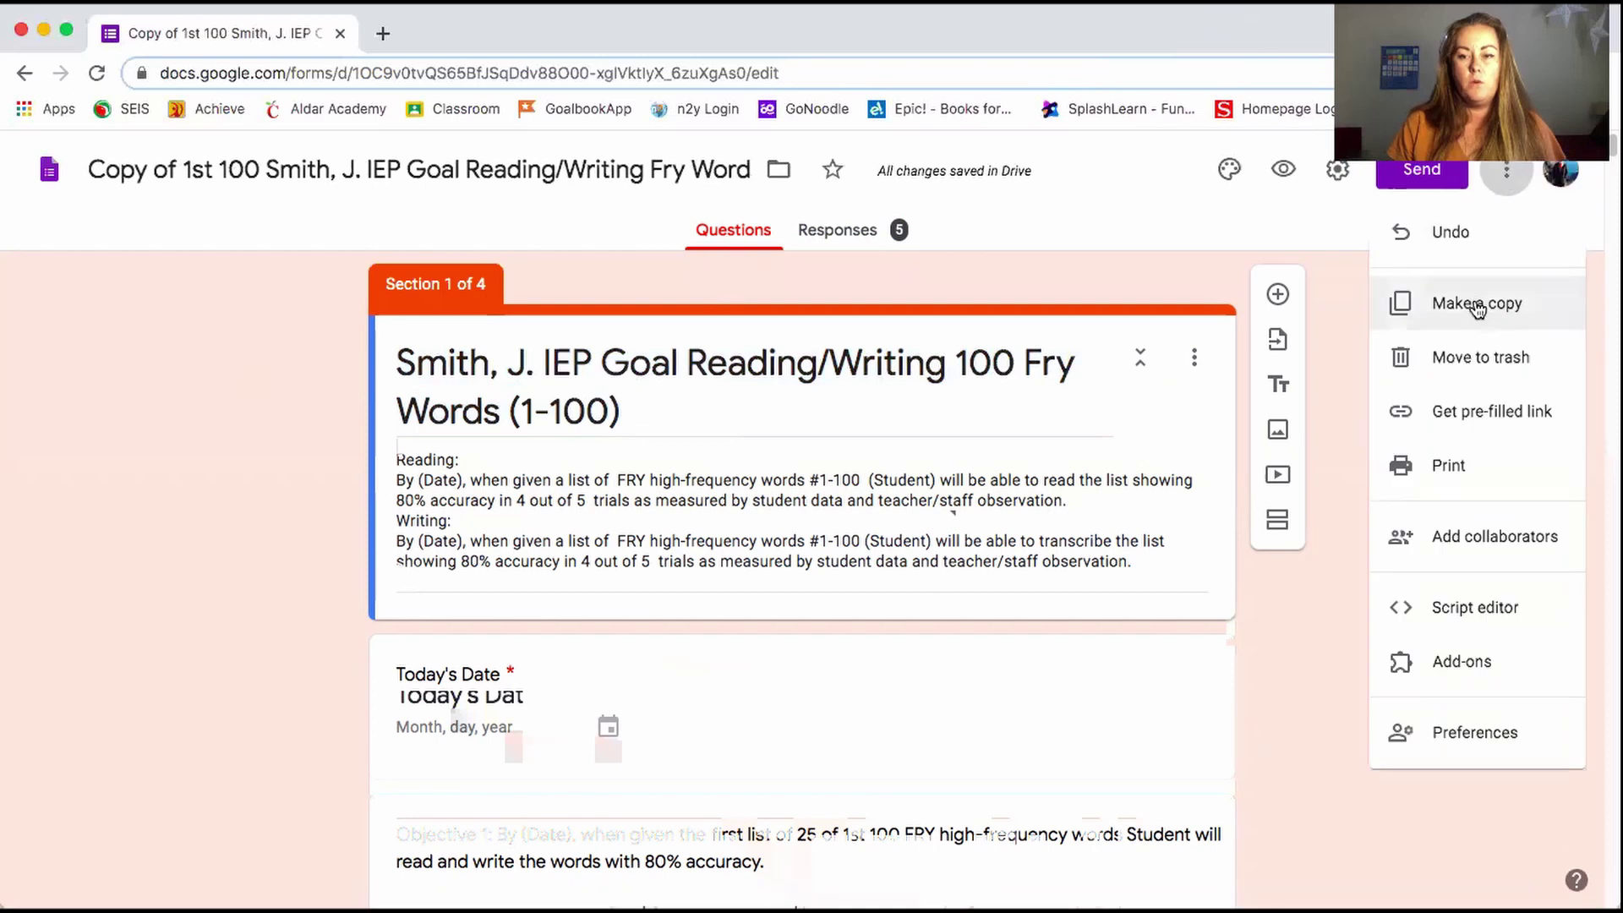
click(1477, 306)
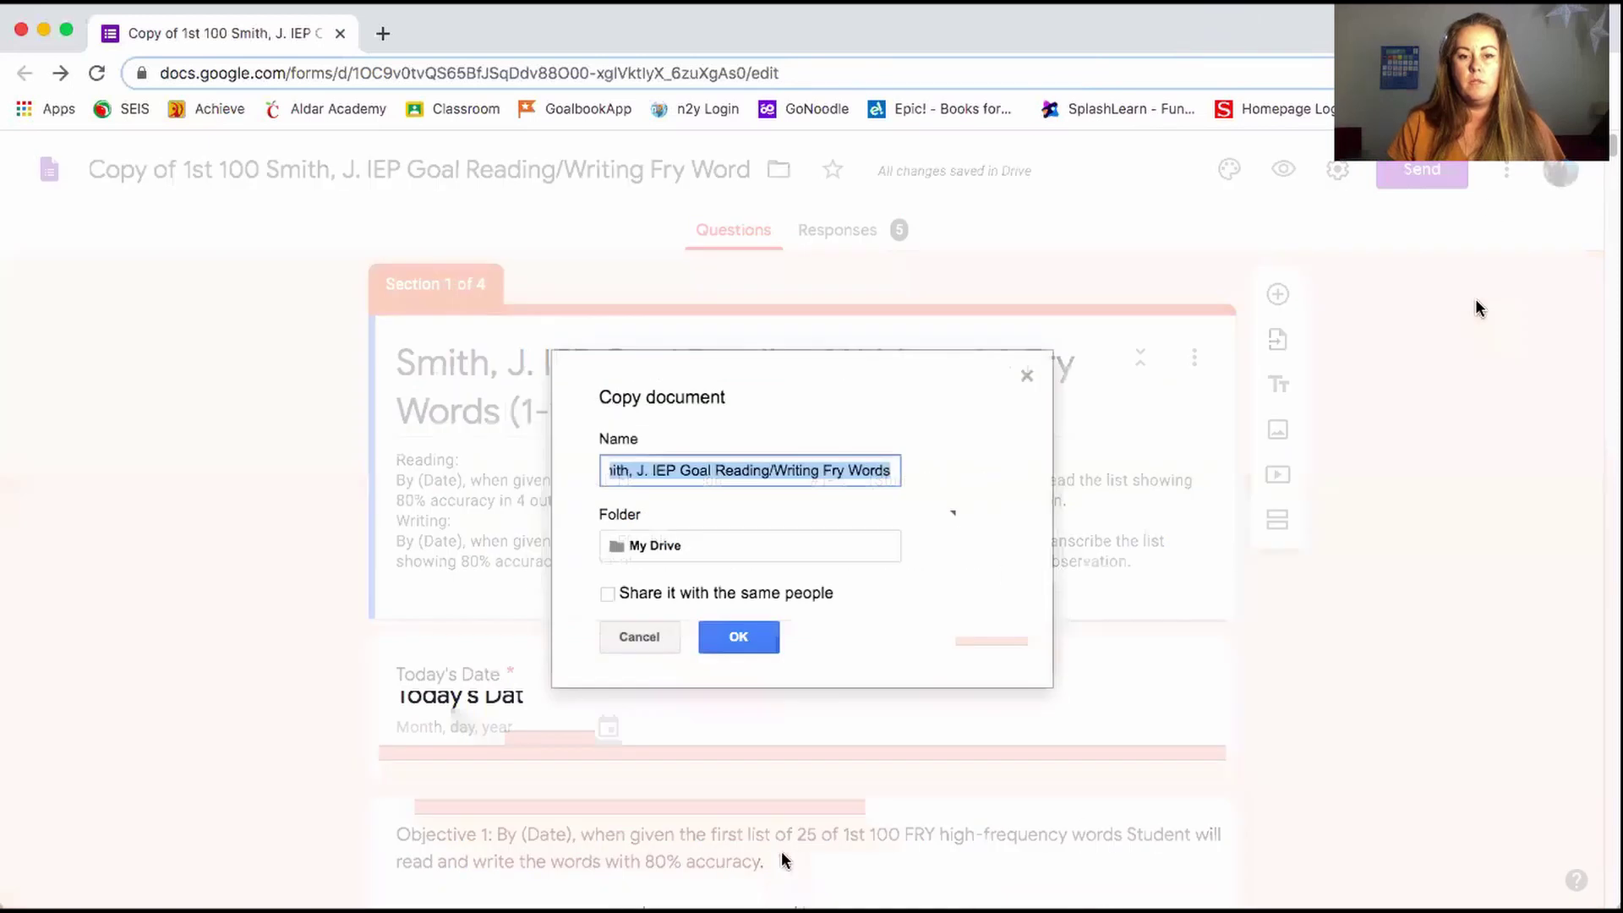
click(752, 638)
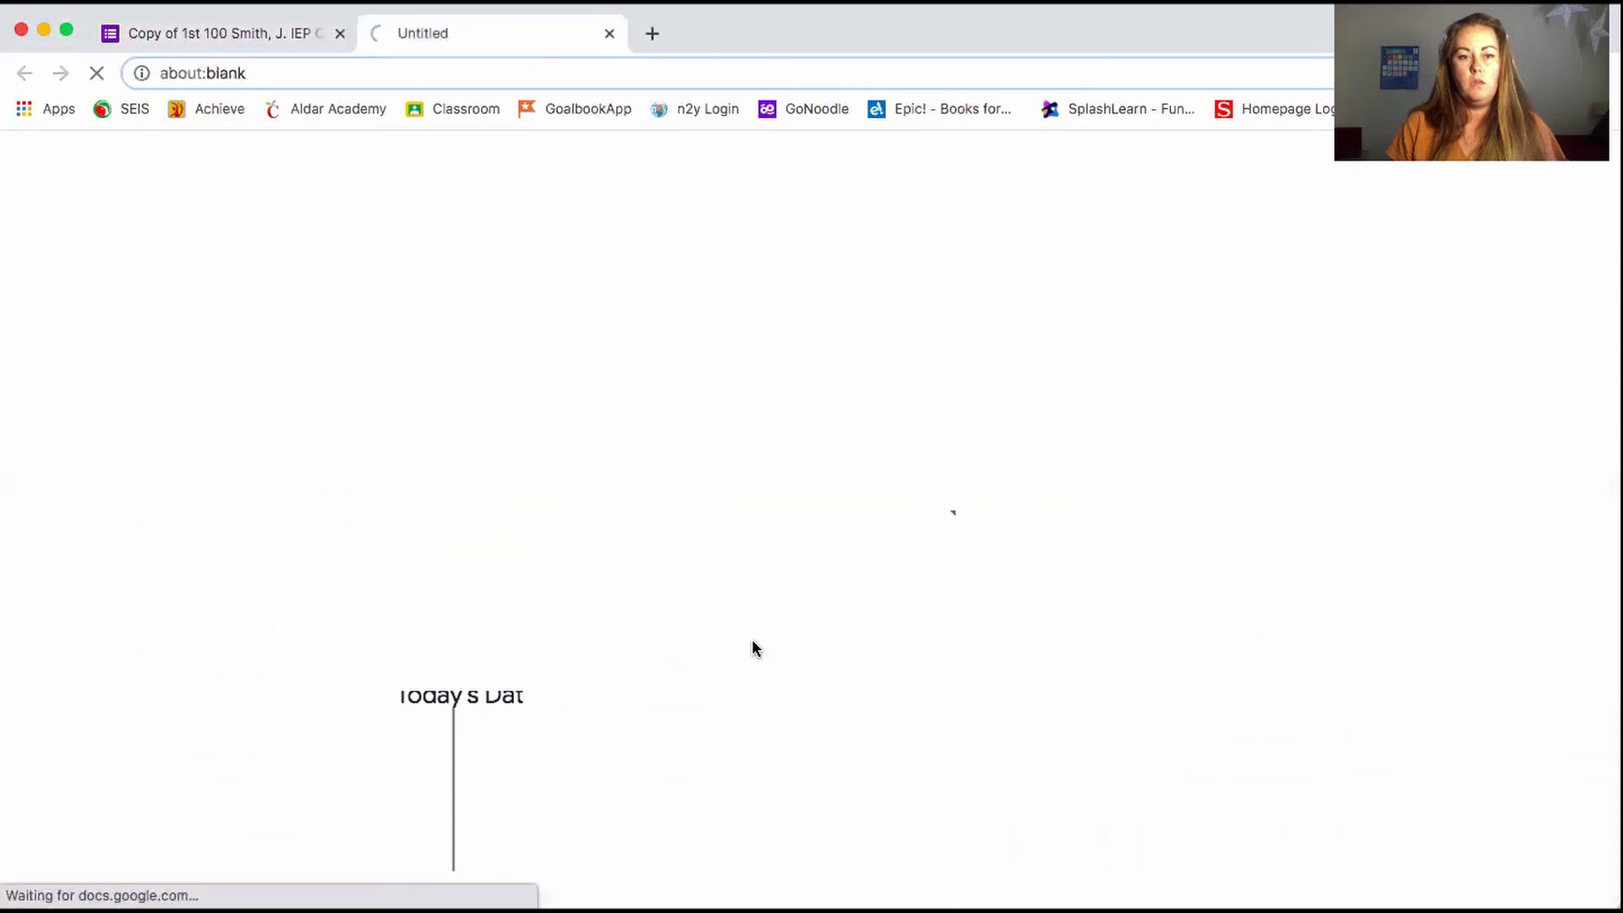